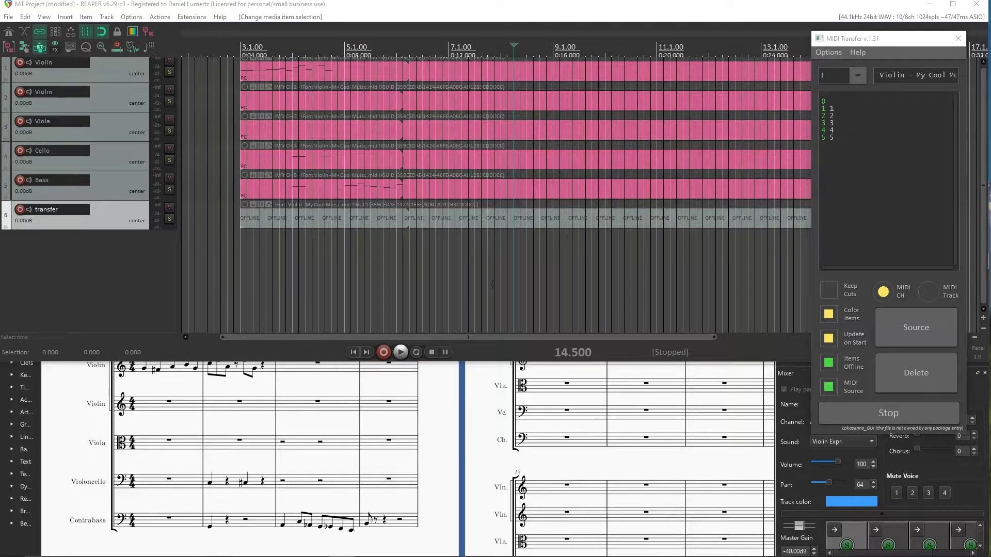
# Step: Bring the MuseScore score to the lower half of the screen and check its File menu
pyautogui.click(465, 400)
pyautogui.moveTo(497, 264)
pyautogui.mouseDown()
pyautogui.moveTo(498, 222)
pyautogui.moveTo(492, 263)
pyautogui.mouseUp()
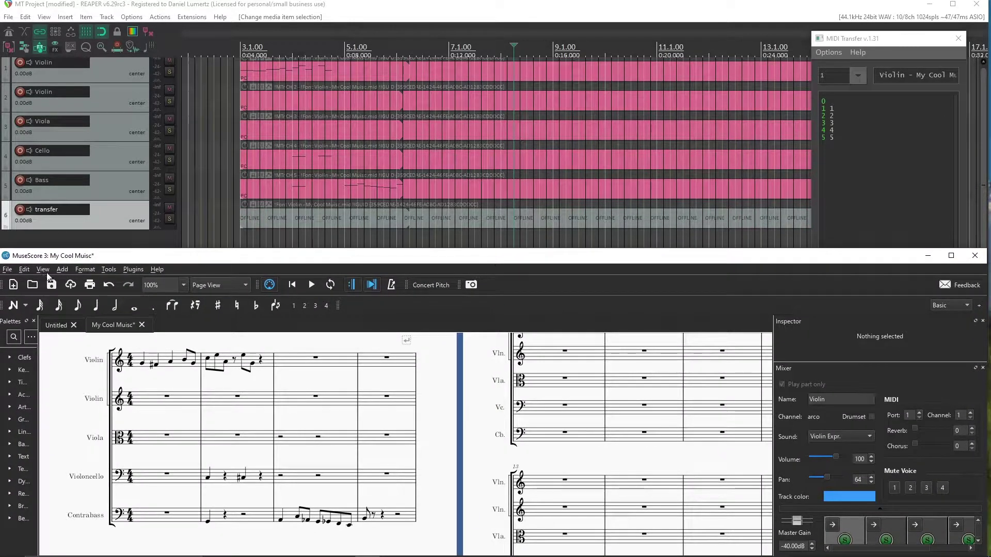
pyautogui.click(7, 269)
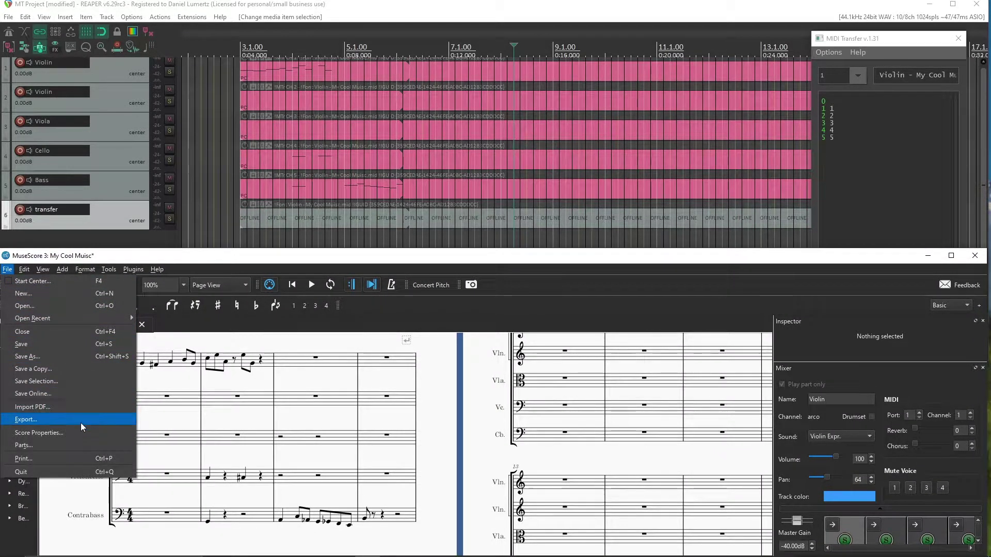
# Step: Set REAPER's edit position to 10.000, park MIDI Transfer at the right edge, and take the item offline
pyautogui.click(412, 155)
pyautogui.click(411, 155)
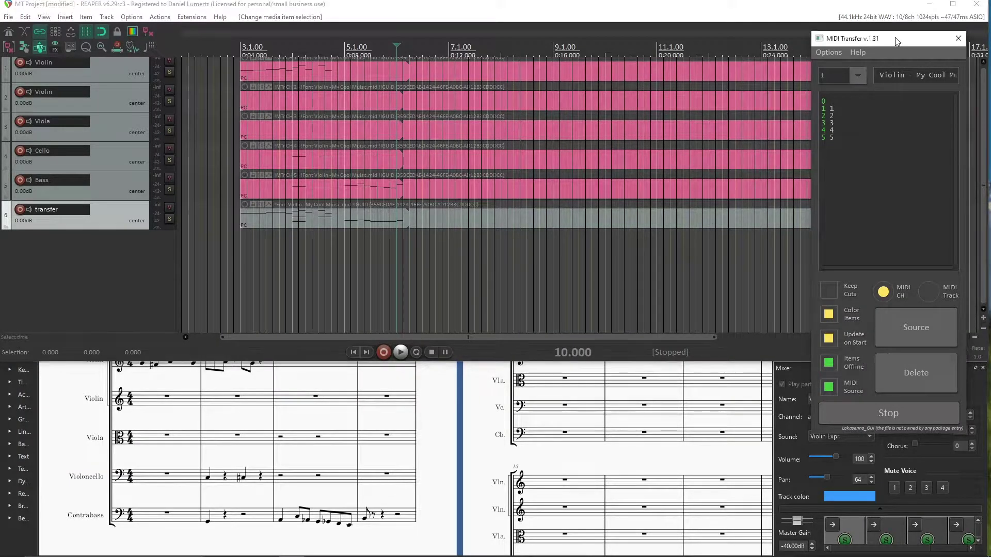
pyautogui.moveTo(896, 42)
pyautogui.mouseDown()
pyautogui.moveTo(527, 74)
pyautogui.moveTo(782, 74)
pyautogui.moveTo(922, 43)
pyautogui.moveTo(908, 34)
pyautogui.mouseUp()
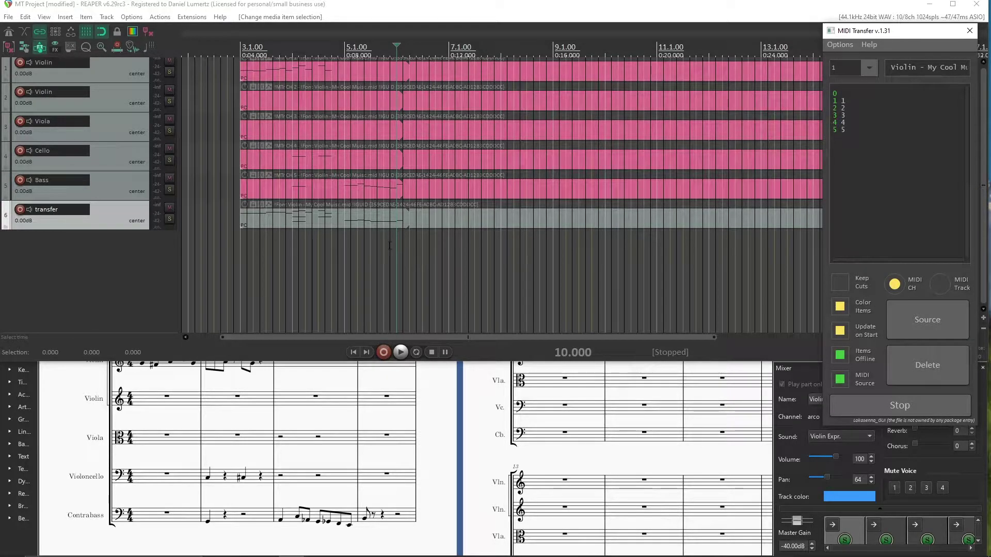
pyautogui.click(457, 403)
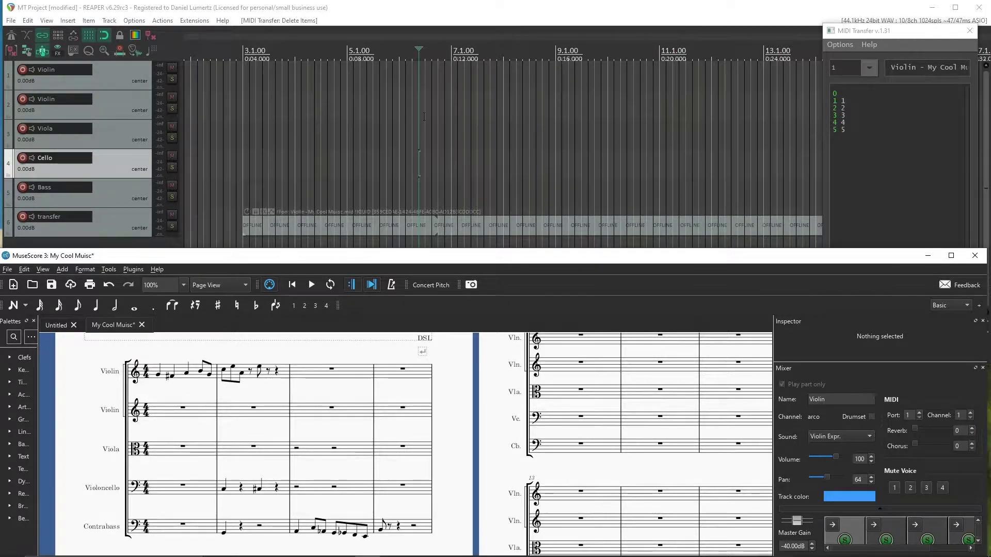
# Step: Start MIDI Transfer again so the CH 1–5 items are recreated on the five tracks
pyautogui.click(469, 31)
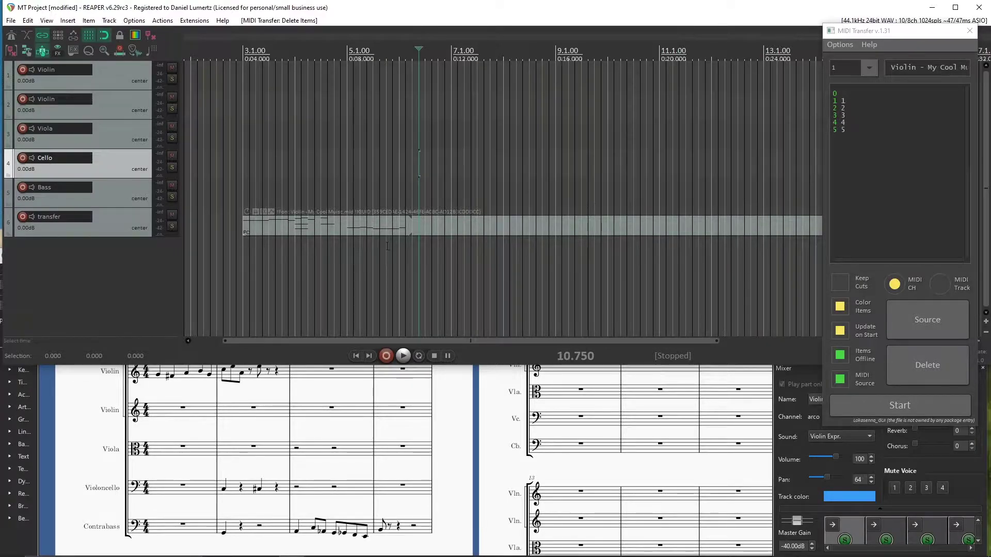
pyautogui.click(870, 407)
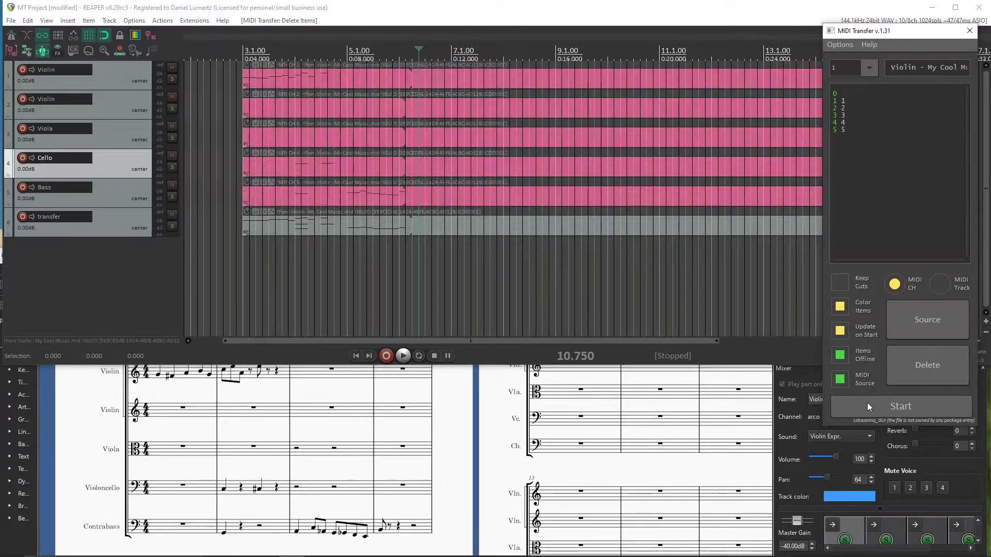
pyautogui.click(869, 408)
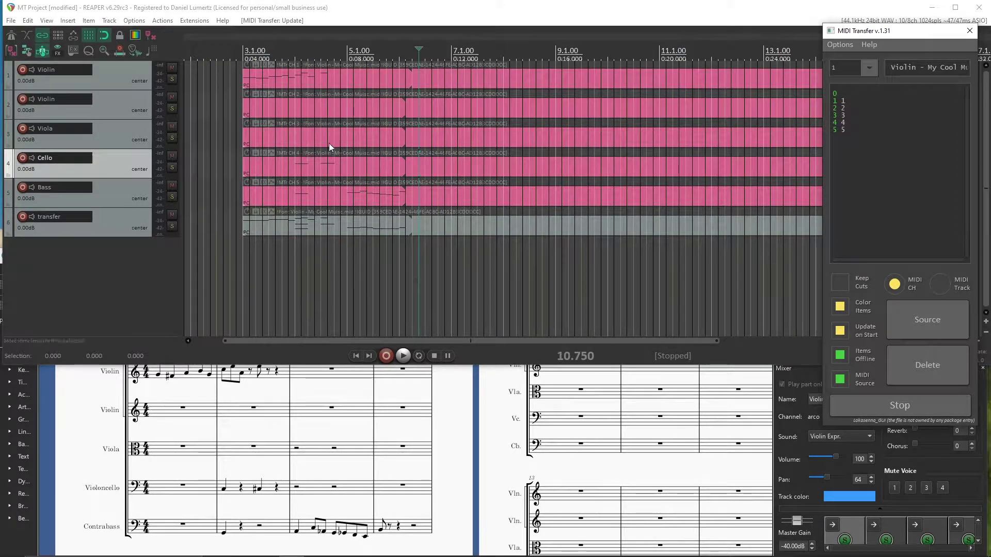
# Step: Turn the first three notes of Violin measure 2 into rests
pyautogui.click(487, 471)
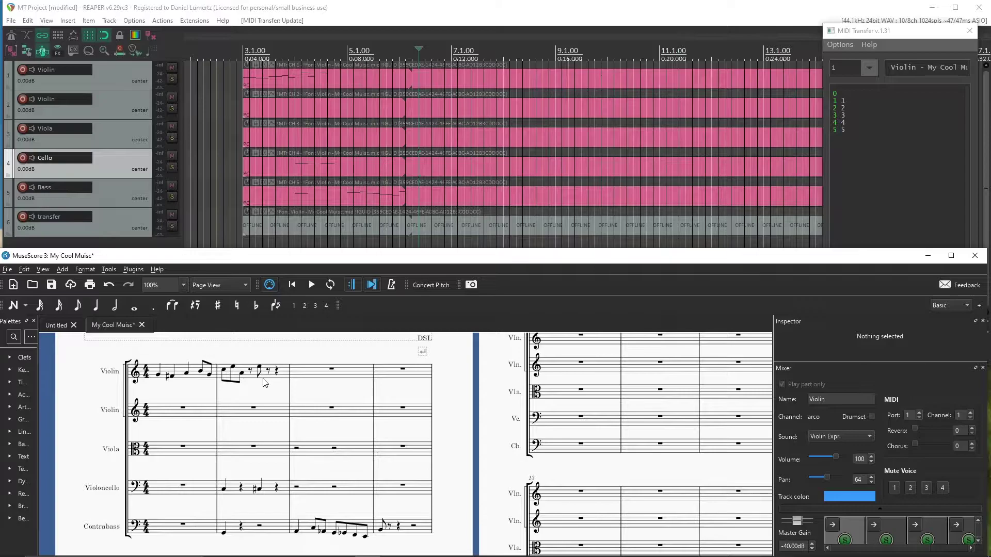
pyautogui.click(243, 374)
pyautogui.press('Delete')
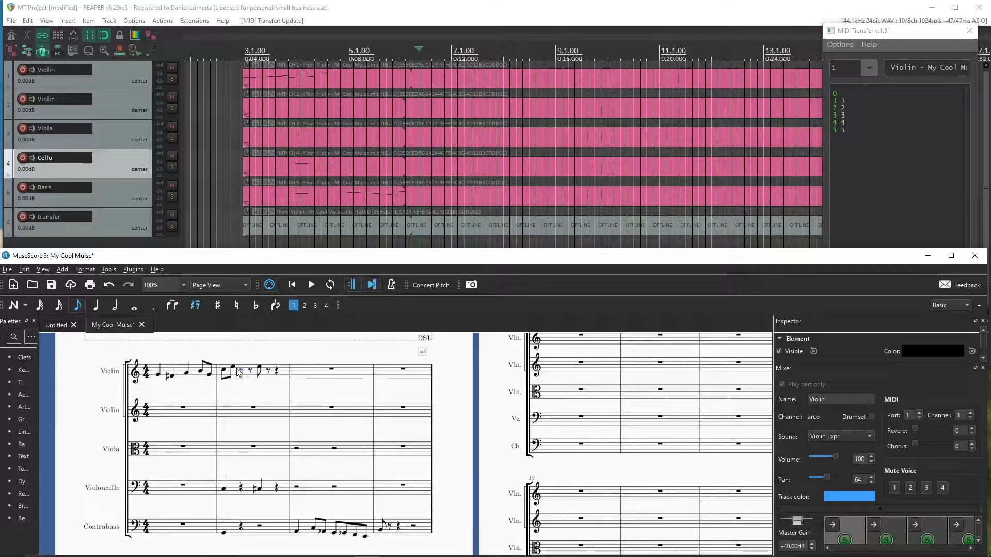
pyautogui.press('Left')
pyautogui.press('Delete')
pyautogui.press('Left')
pyautogui.press('Delete')
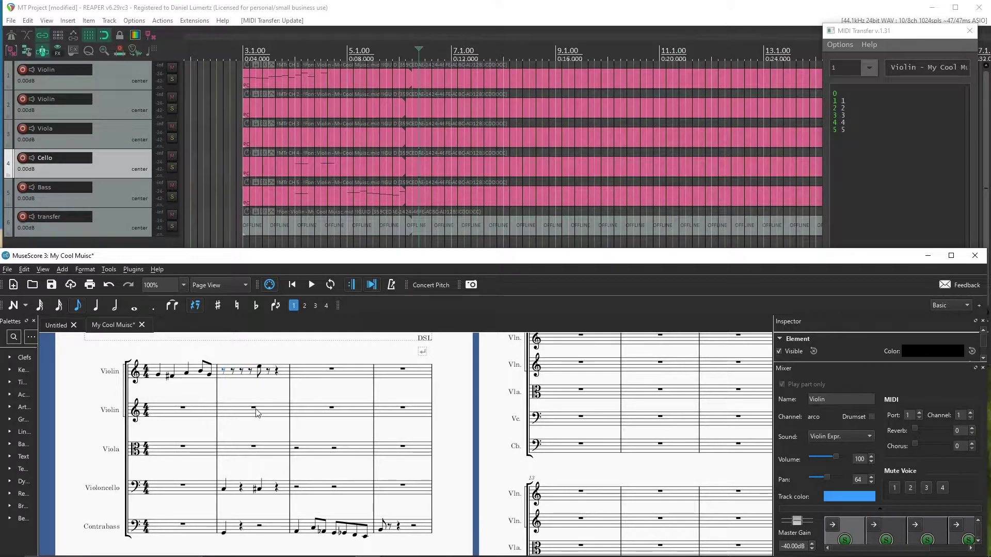
pyautogui.click(258, 395)
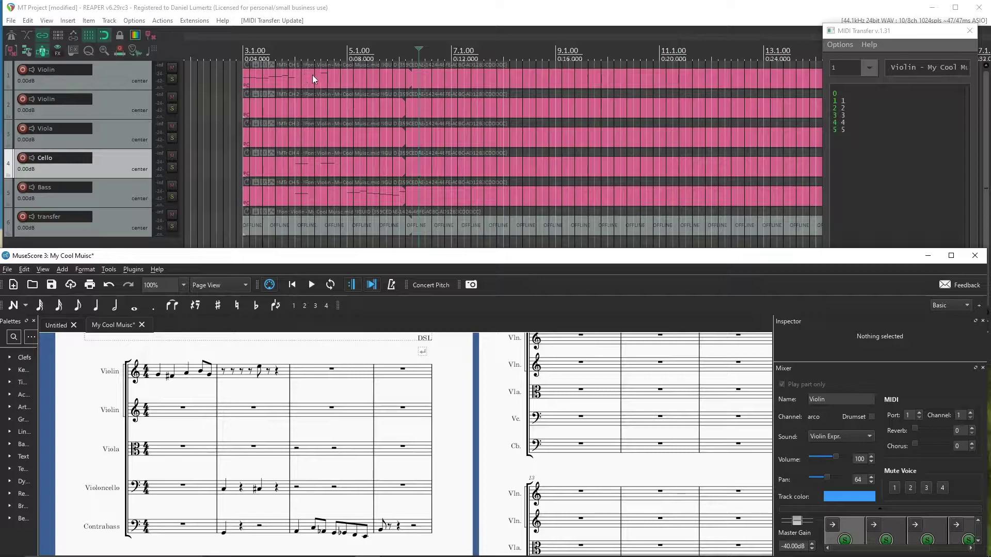
# Step: Select the new Violin runs in measures 2–4, then clear the selection
pyautogui.click(267, 370)
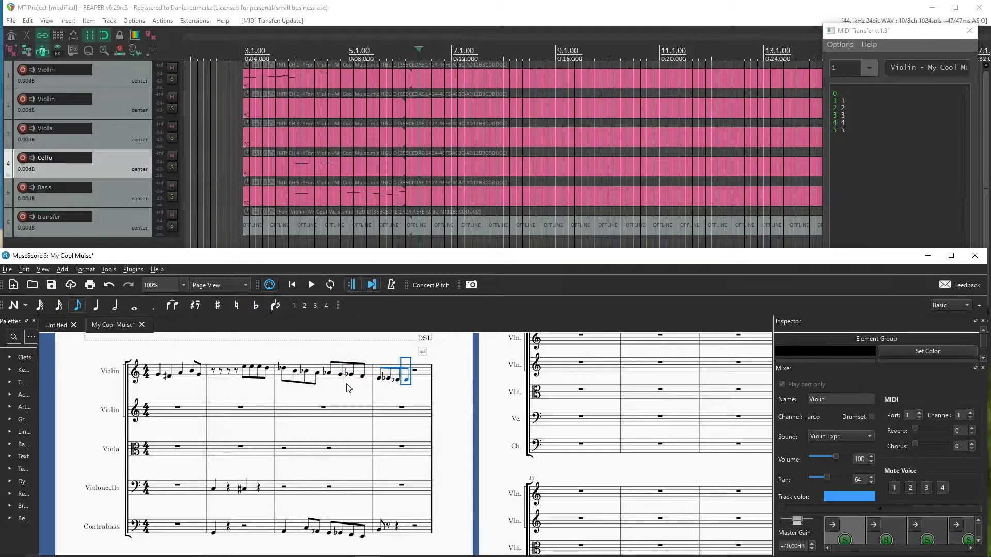
pyautogui.press('Escape')
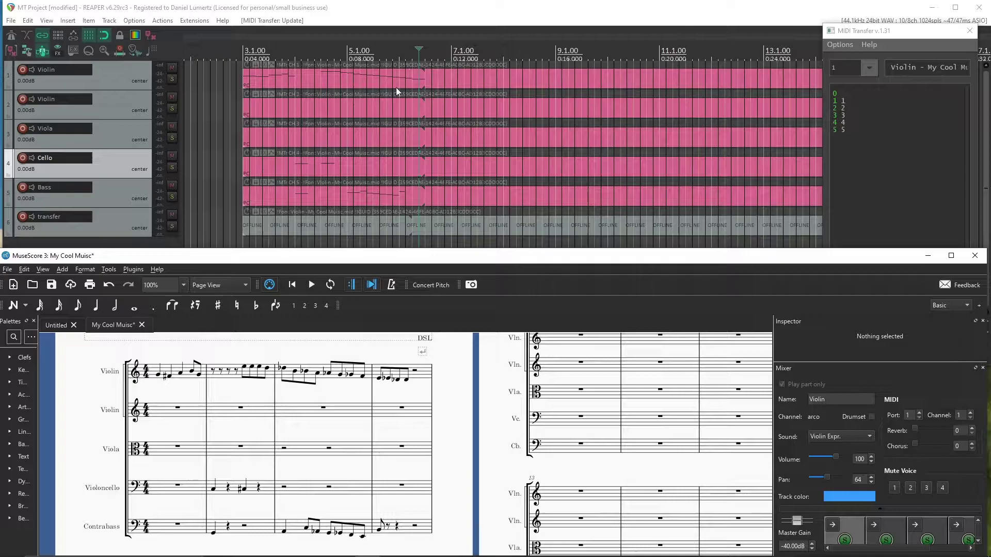
pyautogui.moveTo(458, 457); pyautogui.dragTo(470, 447)
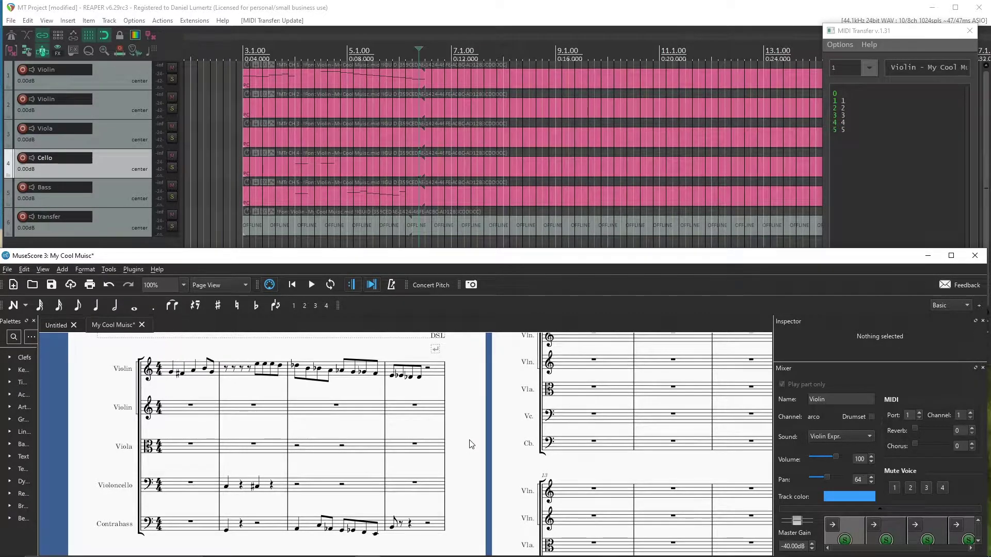
# Step: Confirm MIDI is the export format in the score's export settings, then cancel without exporting
pyautogui.click(11, 271)
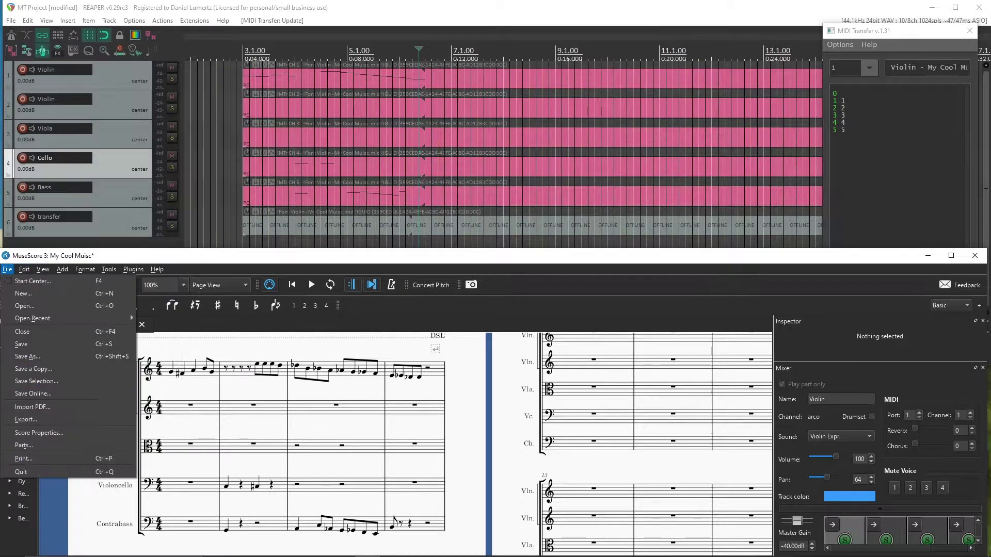
pyautogui.click(26, 419)
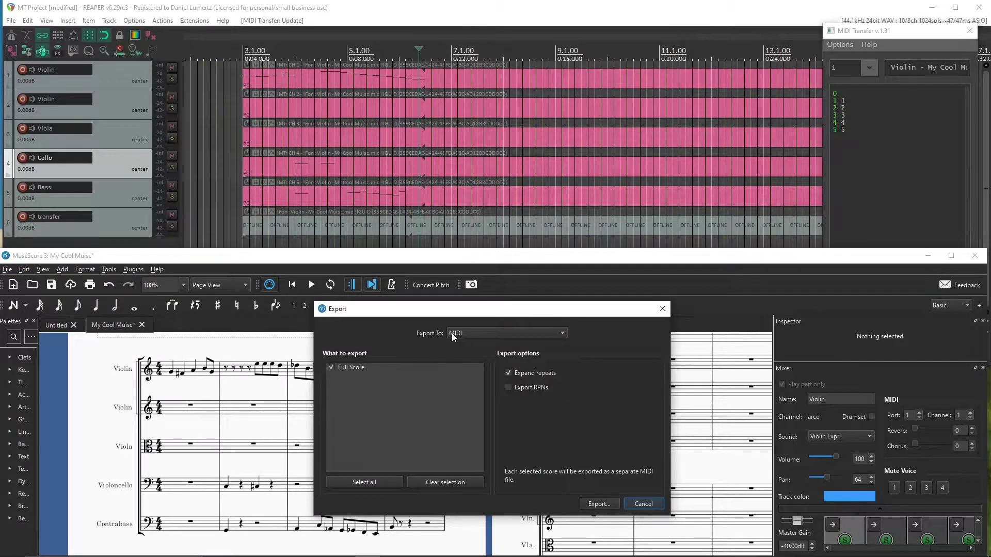
pyautogui.click(453, 335)
pyautogui.click(457, 335)
pyautogui.click(643, 503)
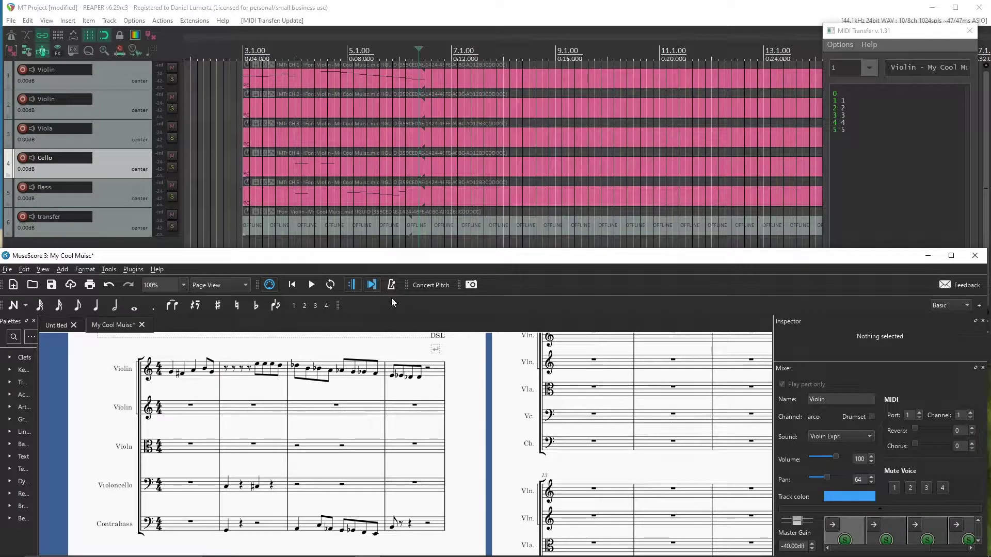
# Step: Review the installed plugins list, then bring REAPER with MIDI Transfer back to the front
pyautogui.click(132, 269)
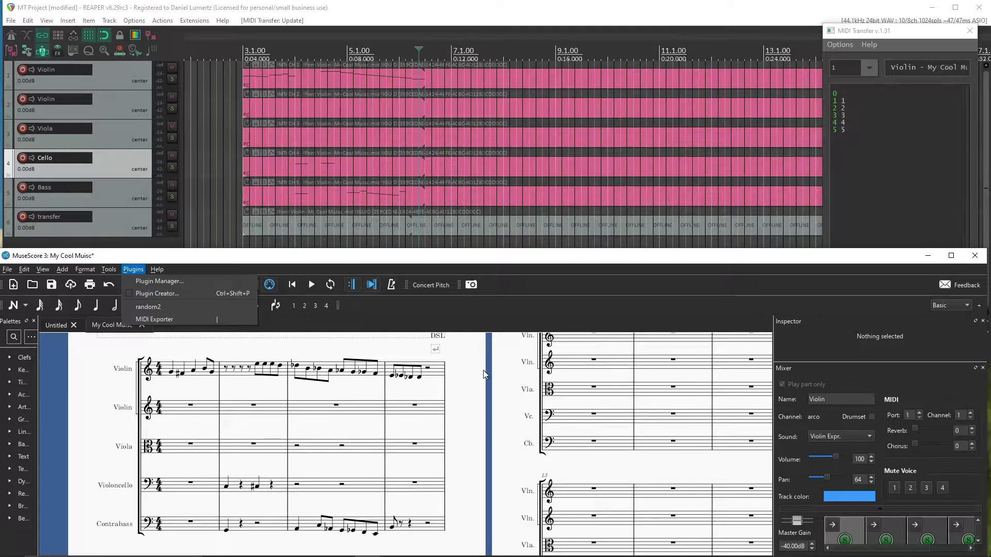
pyautogui.click(482, 384)
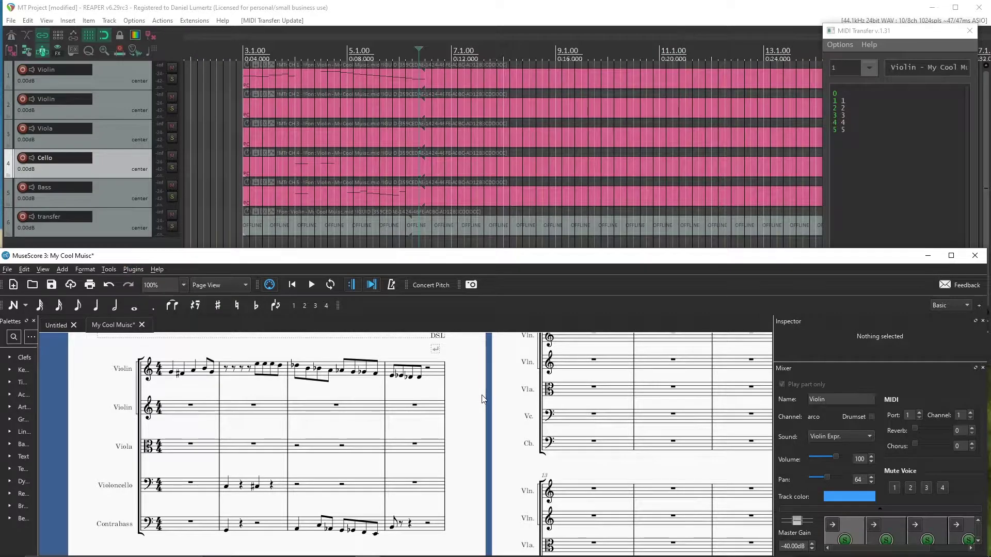
pyautogui.click(890, 24)
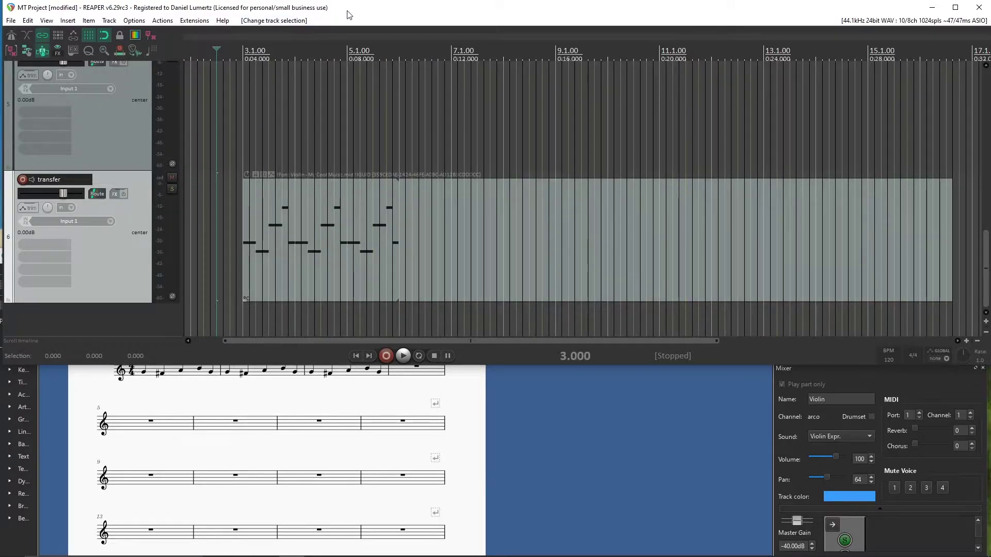
# Step: Check REAPER's media offline preference, set the edit position to 13.500, and cycle the item offline and online
pyautogui.hotkey('ctrl', 'p')
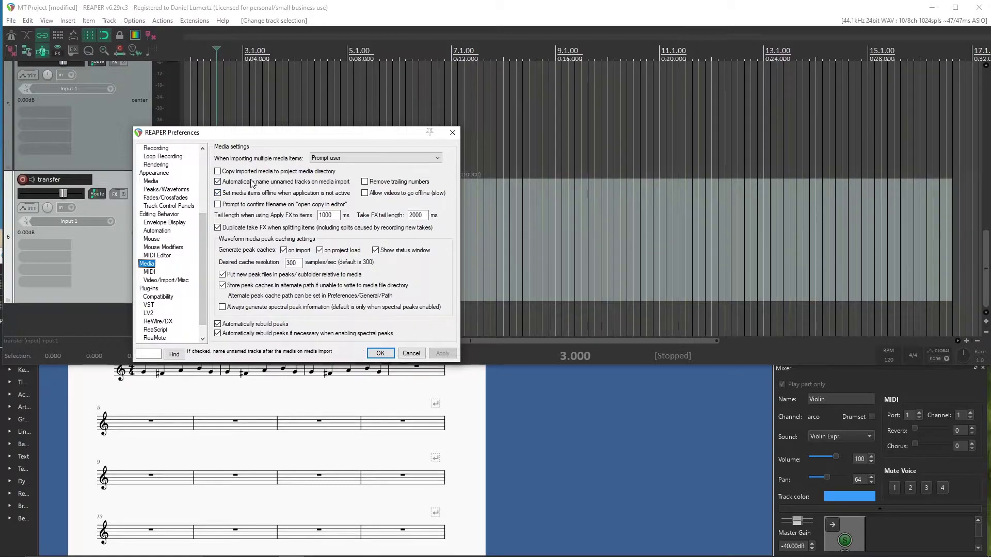
pyautogui.click(413, 352)
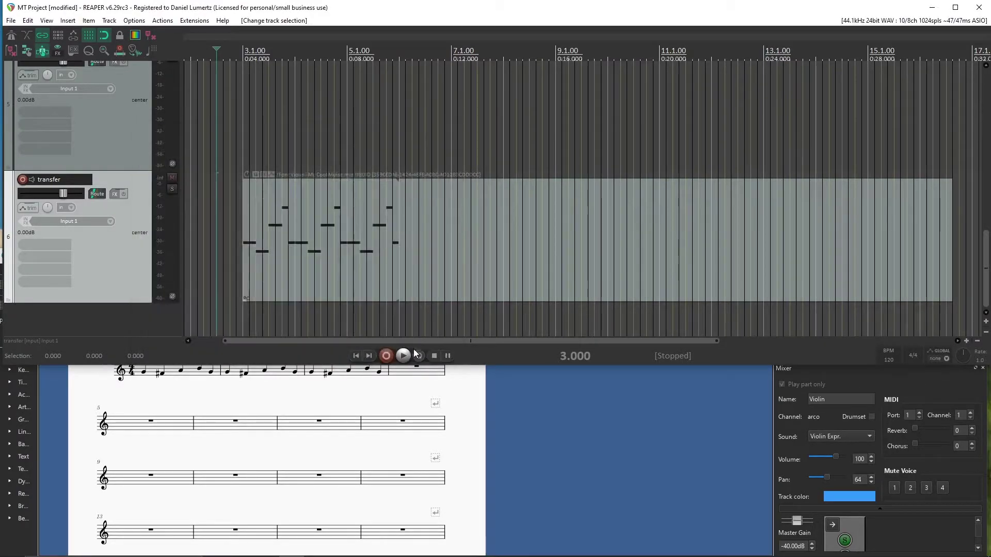
pyautogui.click(432, 309)
pyautogui.click(506, 388)
pyautogui.click(488, 146)
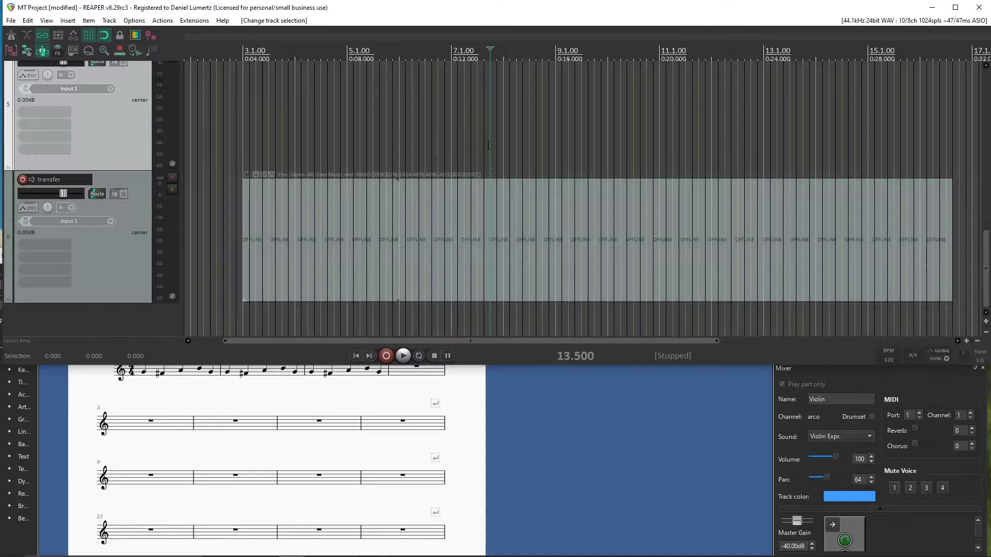
pyautogui.click(508, 420)
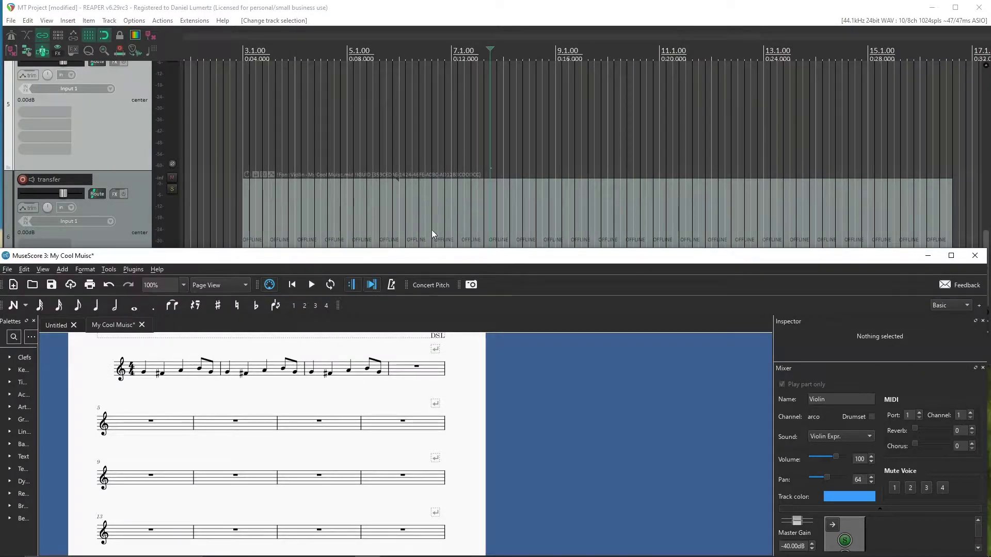
pyautogui.click(445, 240)
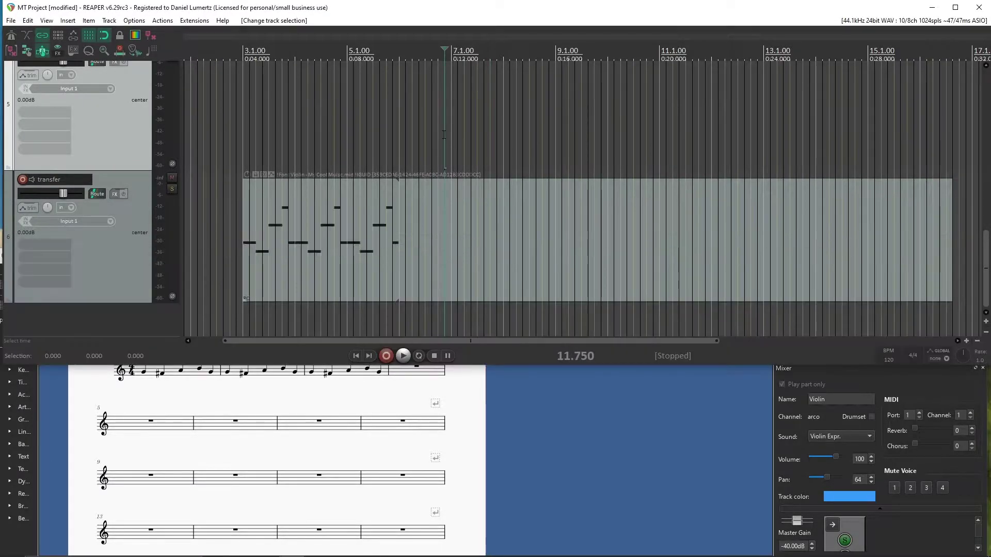
pyautogui.click(519, 408)
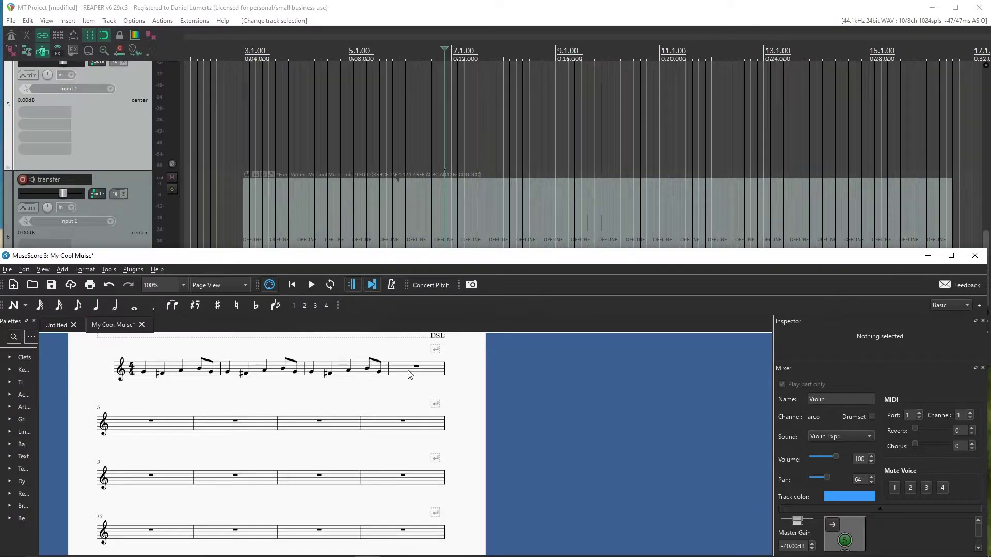
# Step: Delete the notes in score measures 2–3, then select the transfer MIDI item in REAPER
pyautogui.click(375, 376)
pyautogui.keyDown('shift'); pyautogui.click(277, 373); pyautogui.keyUp('shift')
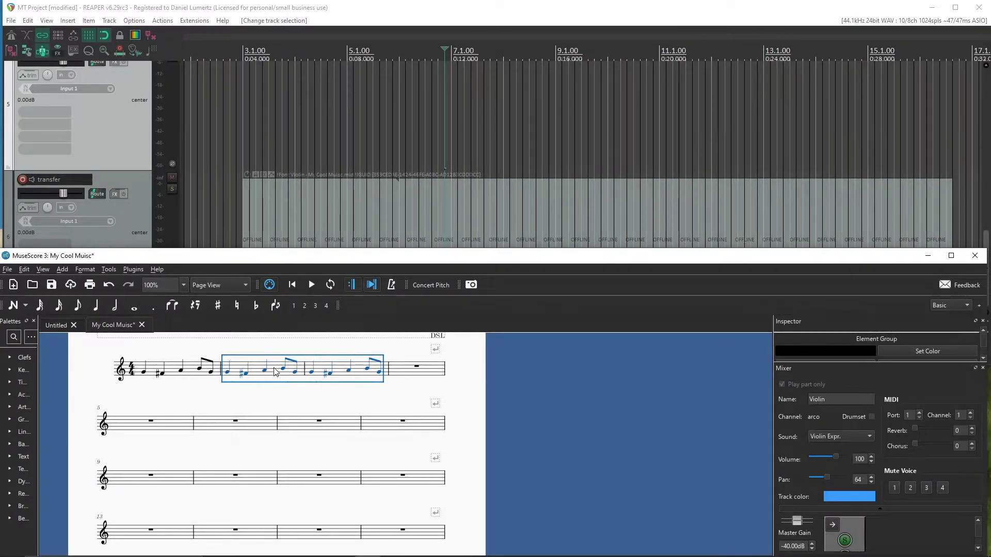
pyautogui.press('Delete')
pyautogui.click(427, 382)
pyautogui.hotkey('alt', 'Tab')
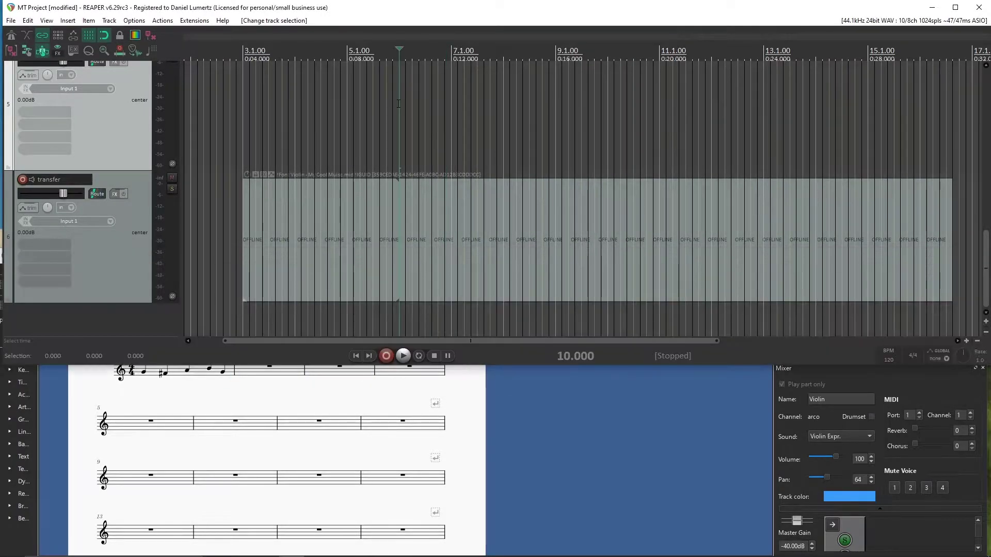
pyautogui.click(466, 293)
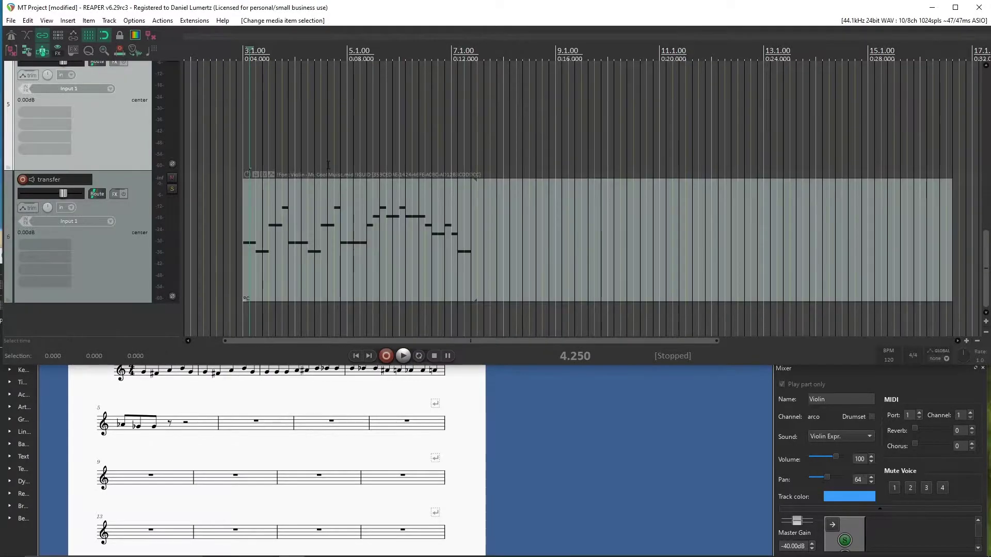
# Step: Review REAPER's Media and MIDI preference pages and cancel without applying changes
pyautogui.hotkey('ctrl', 'p')
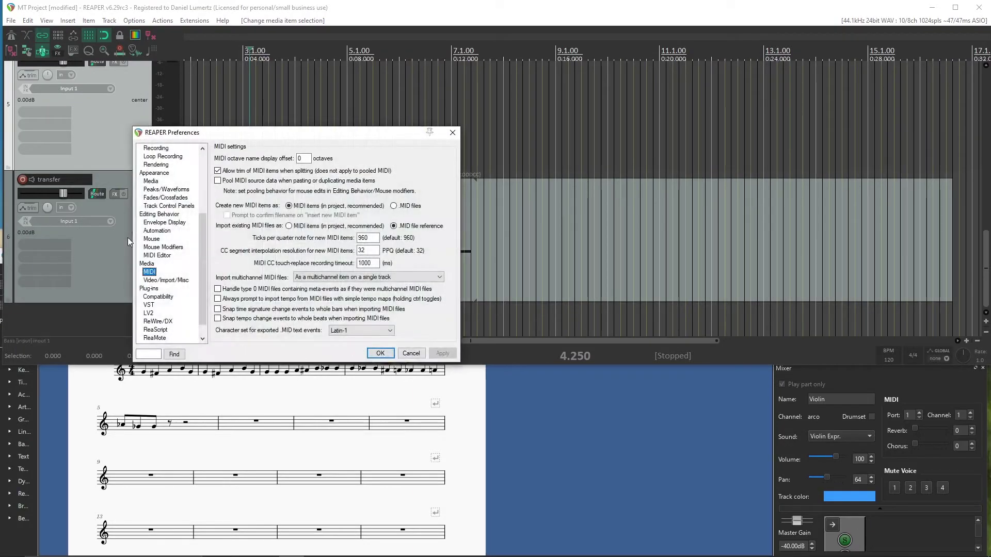
pyautogui.click(151, 263)
pyautogui.click(149, 272)
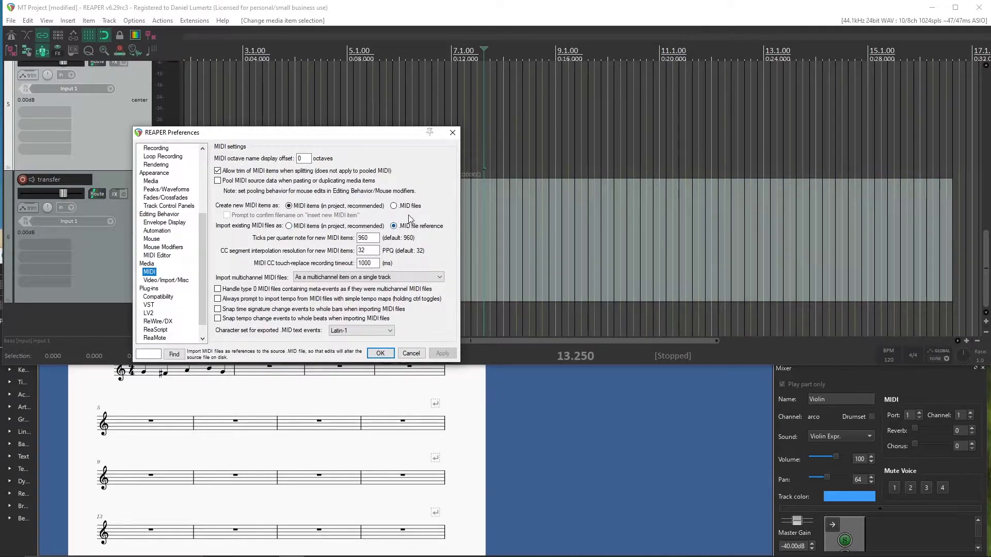
pyautogui.click(411, 353)
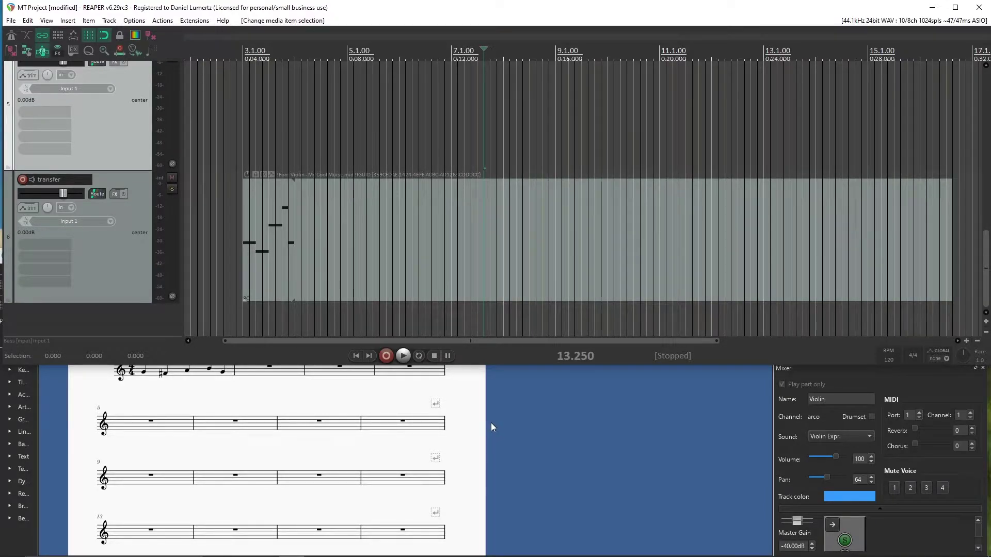
# Step: Repeat Violin measure 1 into measures 2–4 with R and check the updated MIDI in REAPER
pyautogui.click(483, 399)
pyautogui.press('r')
pyautogui.press('r')
pyautogui.press('r')
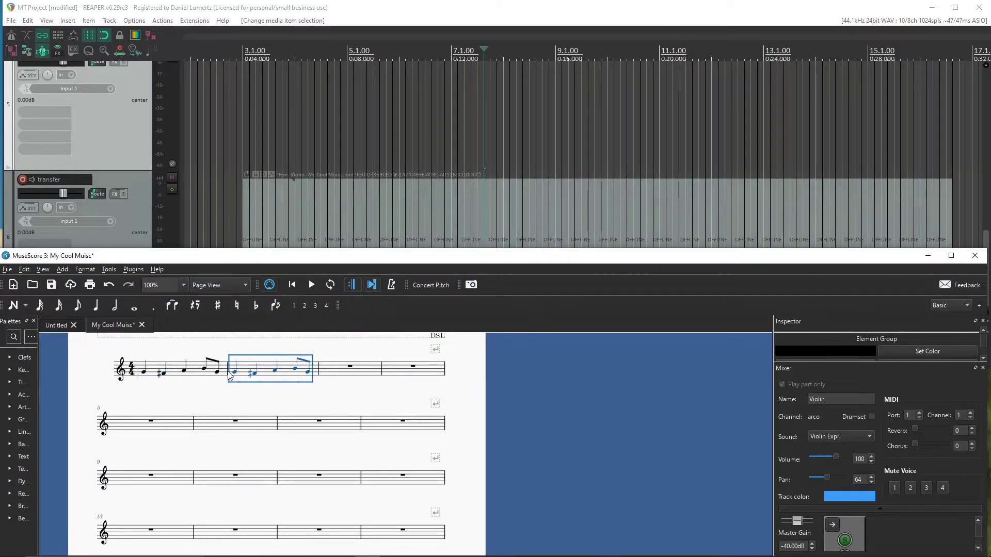
pyautogui.click(485, 423)
pyautogui.click(360, 242)
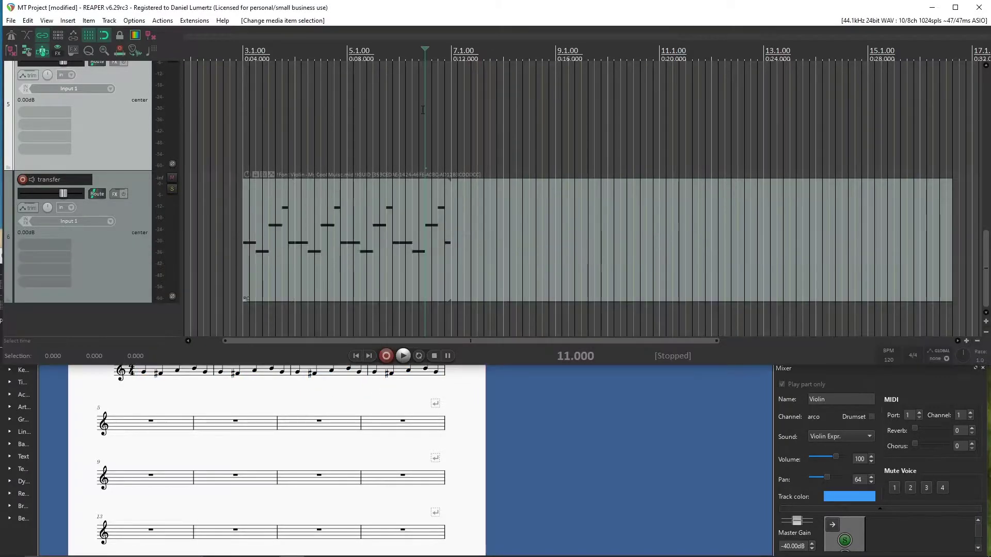
pyautogui.click(315, 376)
pyautogui.click(302, 372)
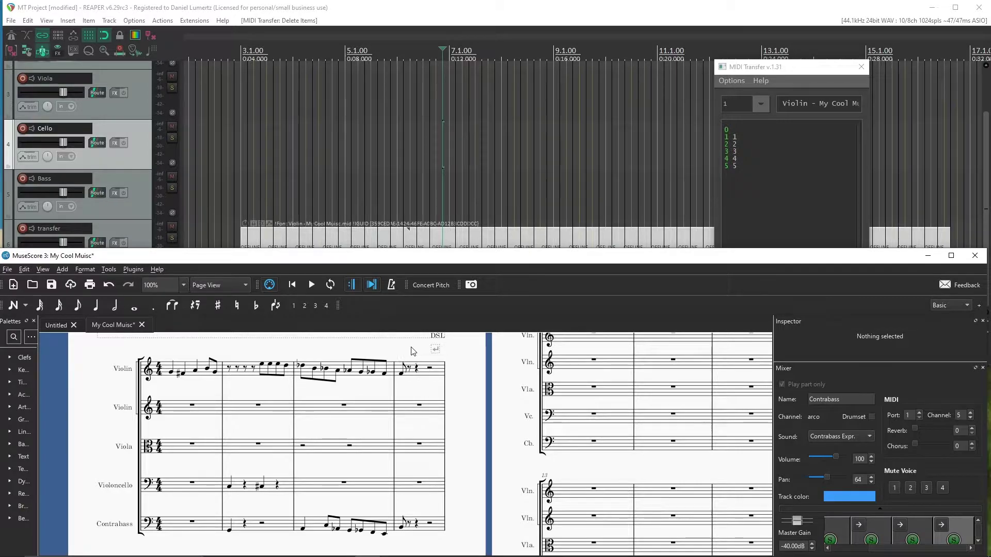
# Step: Start MIDI Transfer sending the score's channels to the five string tracks
pyautogui.moveTo(479, 381); pyautogui.dragTo(504, 369)
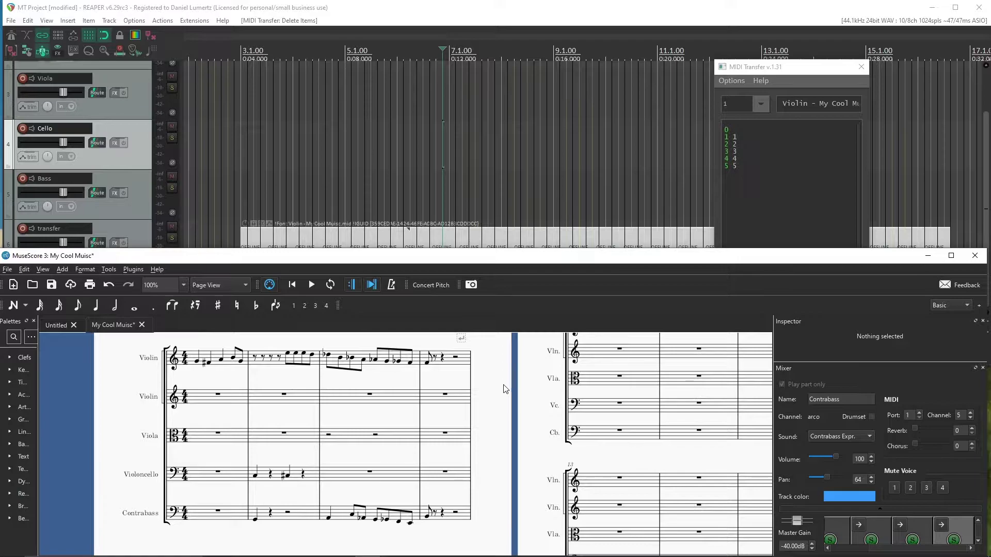
pyautogui.click(397, 243)
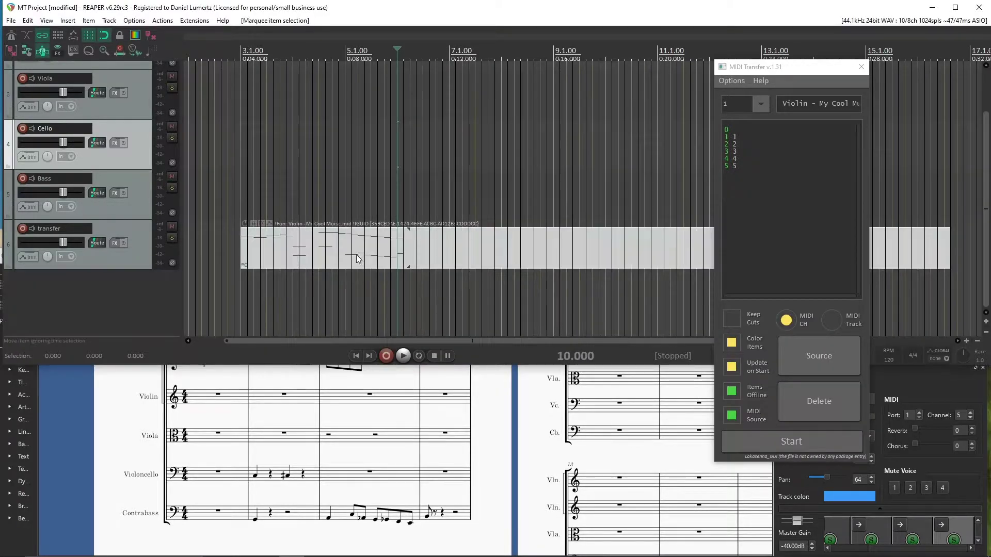
pyautogui.scroll(3, 358, 258)
pyautogui.scroll(3, 355, 259)
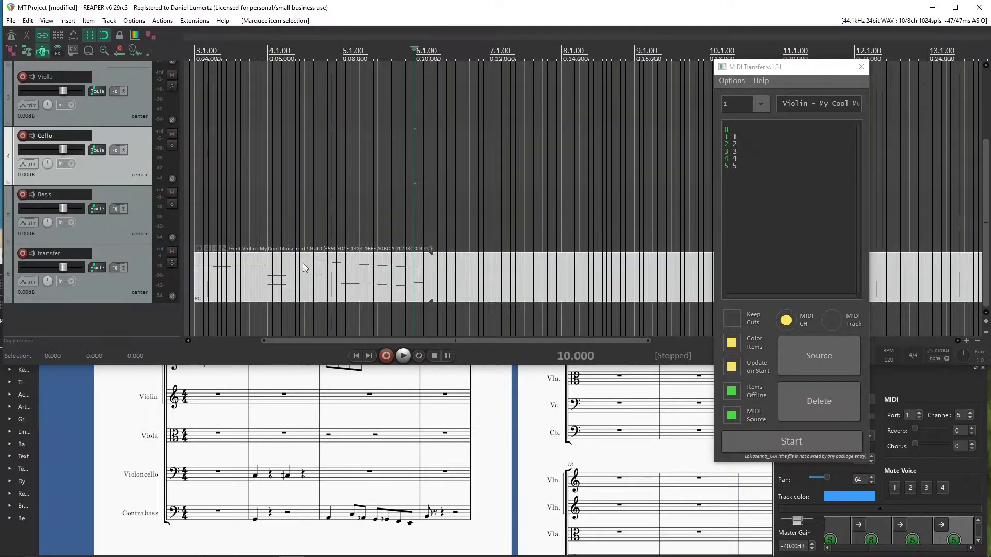
pyautogui.hscroll(-3, 362, 233)
pyautogui.scroll(-2, 453, 194)
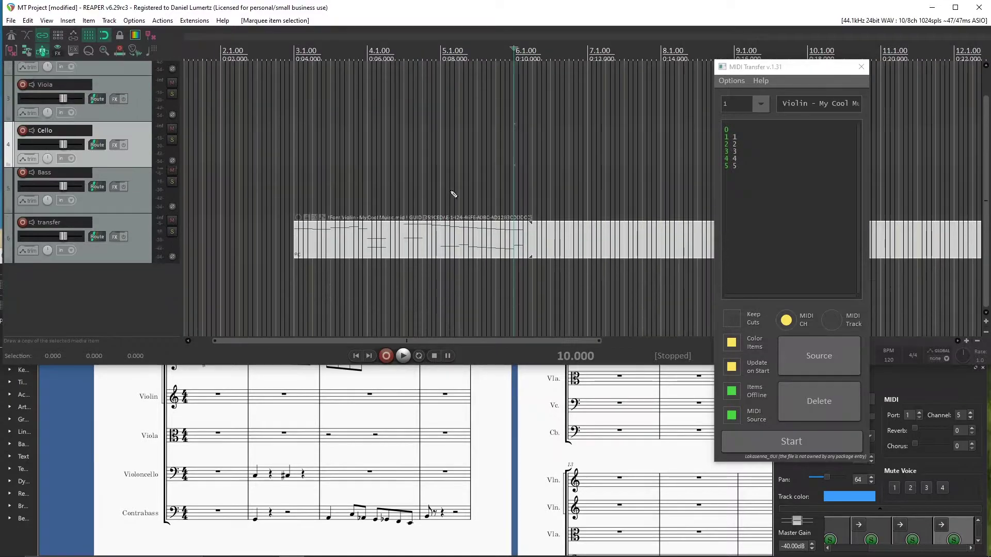
pyautogui.scroll(3, 465, 237)
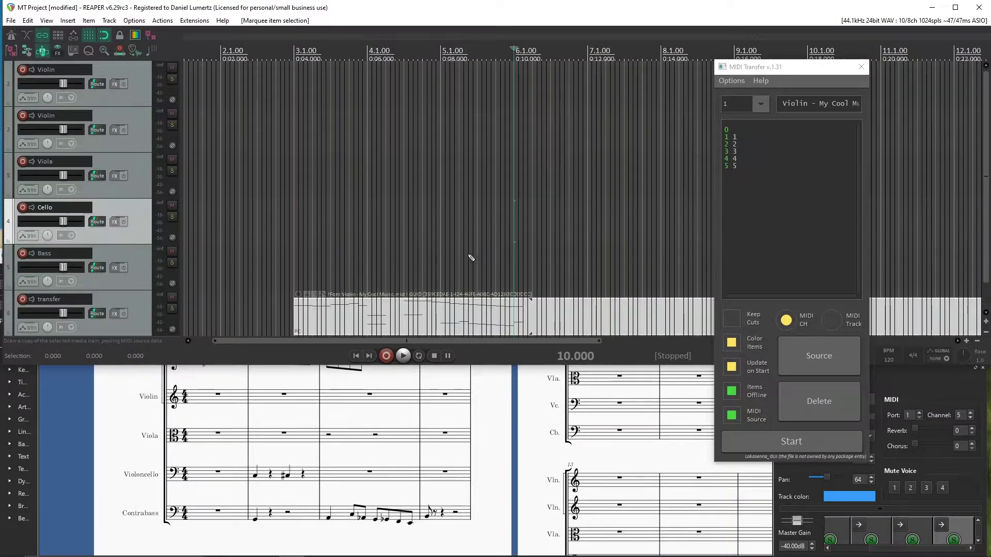
pyautogui.scroll(-2, 471, 257)
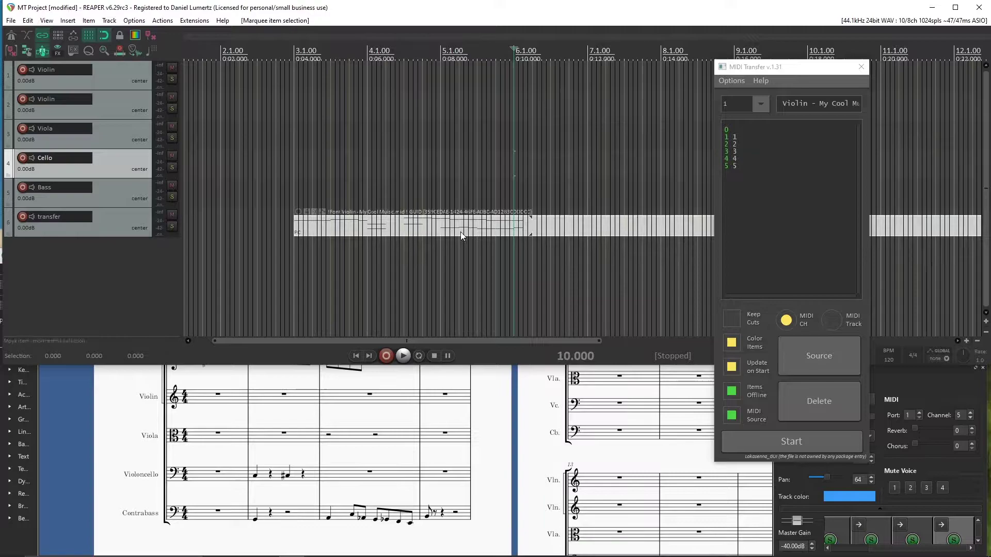
pyautogui.click(774, 76)
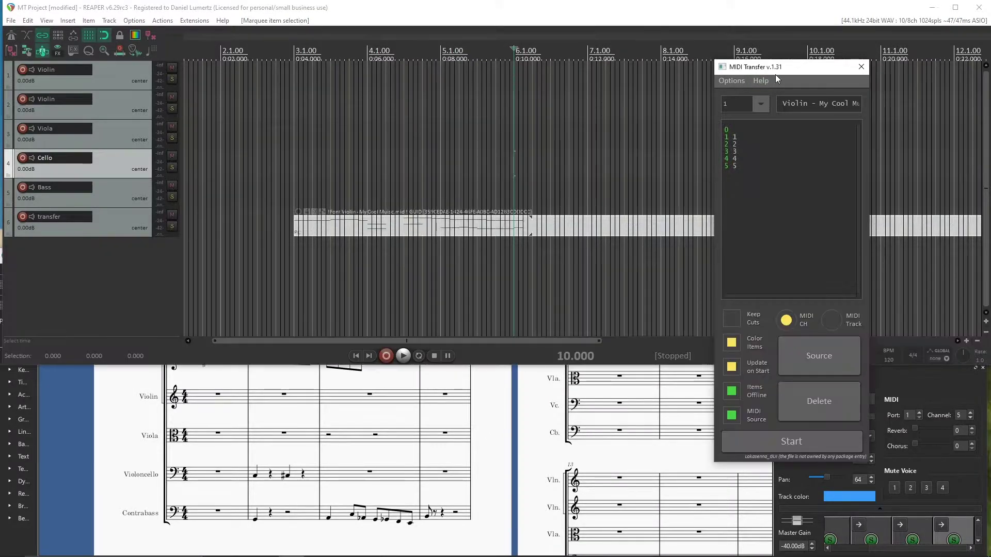
pyautogui.click(829, 440)
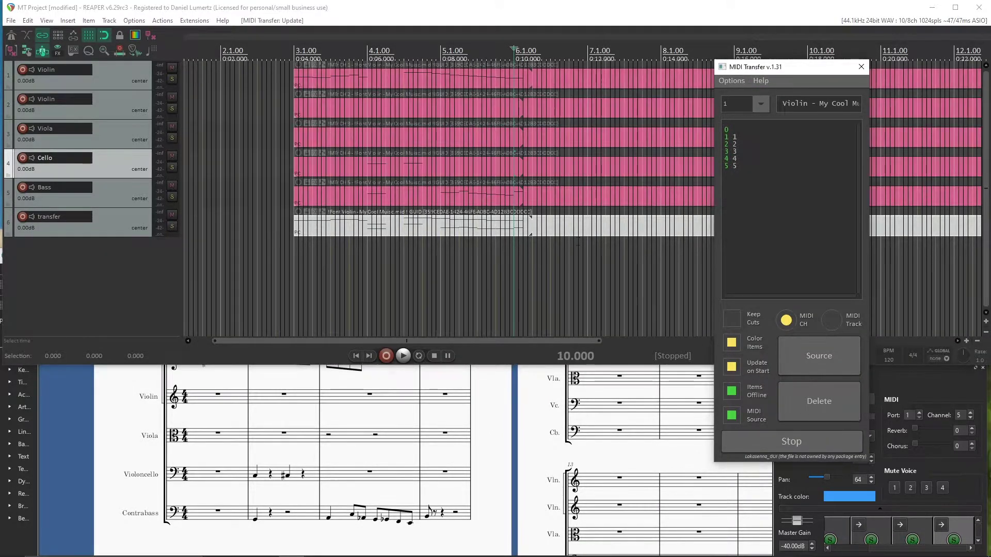
# Step: Replace Violin measures 2–4 with rests and refresh the transferred MIDI in REAPER
pyautogui.click(493, 453)
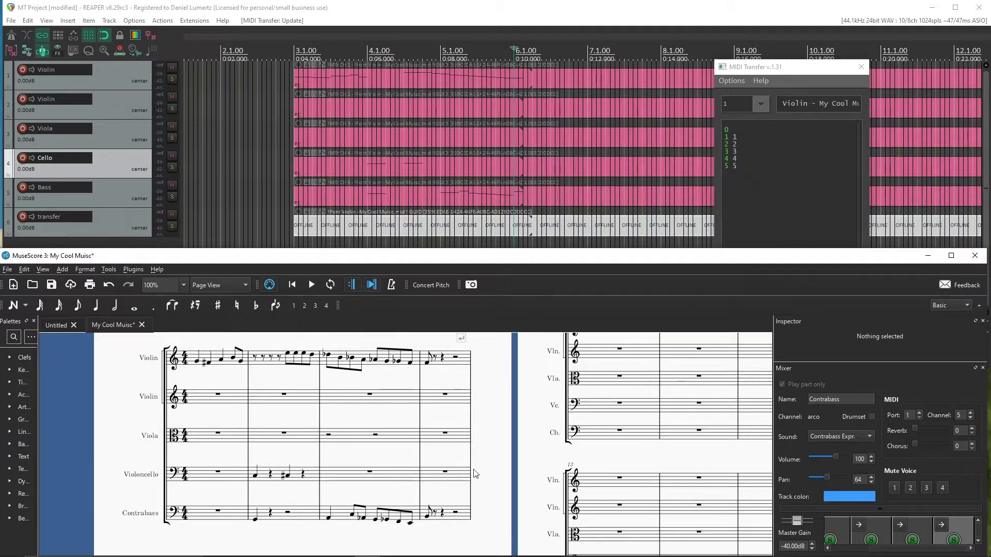
pyautogui.click(448, 364)
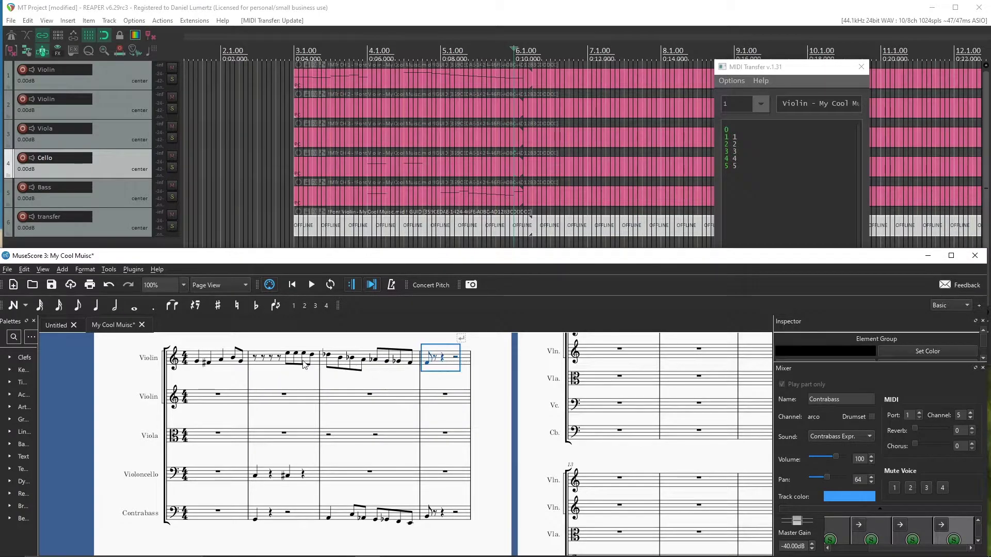
pyautogui.keyDown('shift'); pyautogui.click(259, 360); pyautogui.keyUp('shift')
pyautogui.press('Delete')
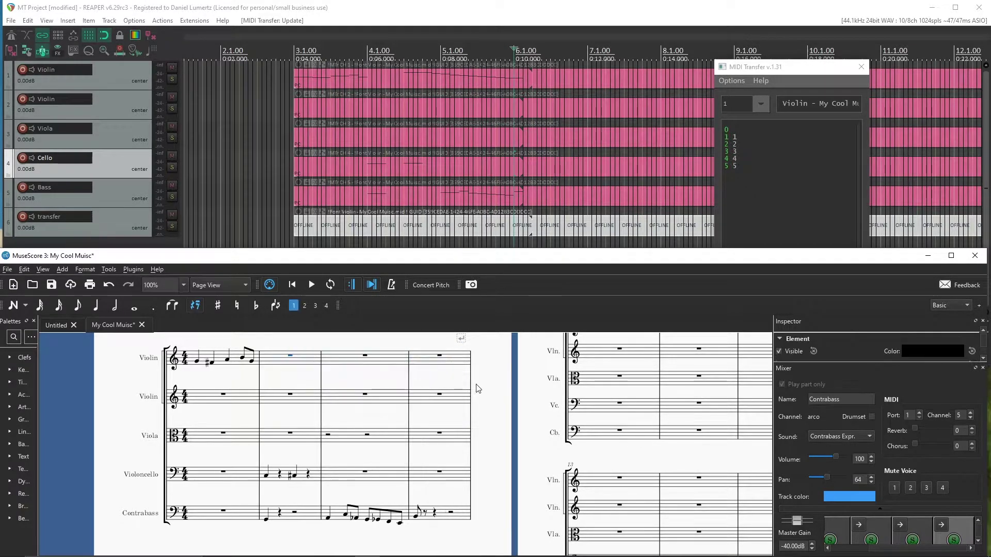
pyautogui.press('Escape')
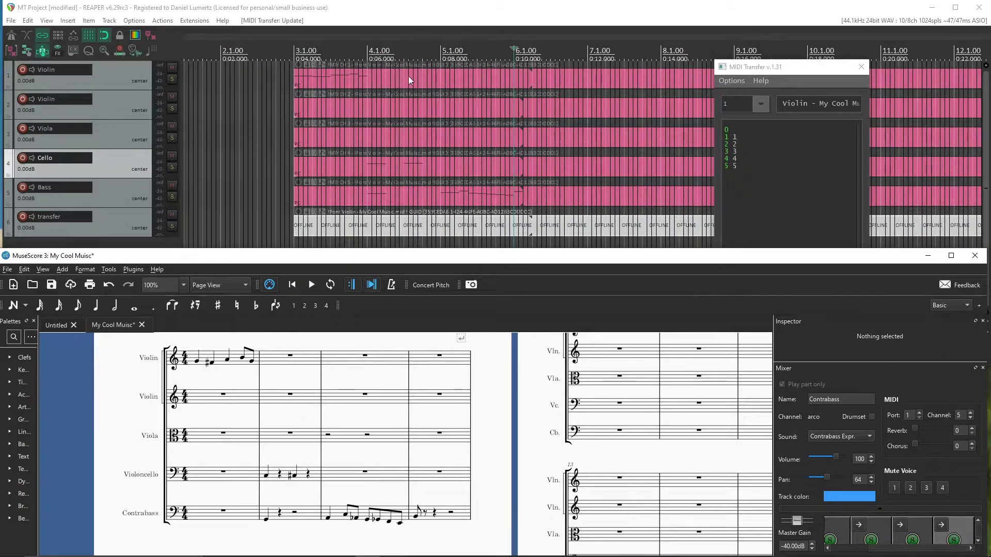
pyautogui.click(439, 77)
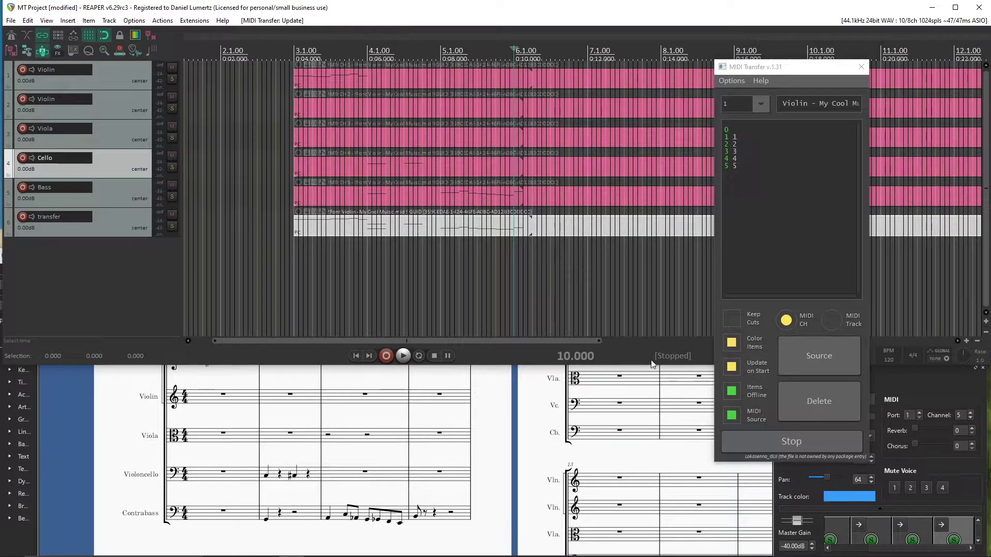
# Step: Select a cello measure to clear, pull the change into REAPER, and stop the transfer
pyautogui.click(313, 472)
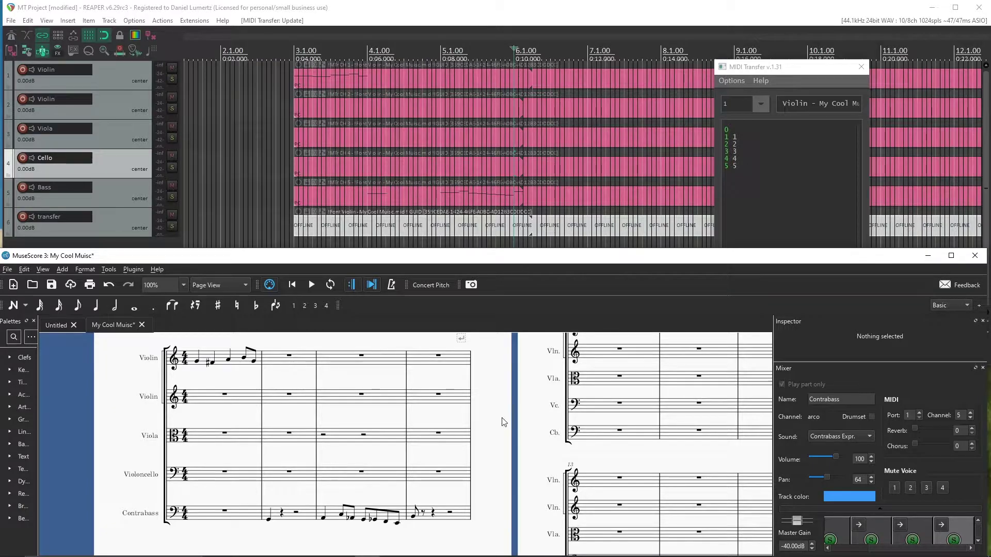
pyautogui.click(566, 21)
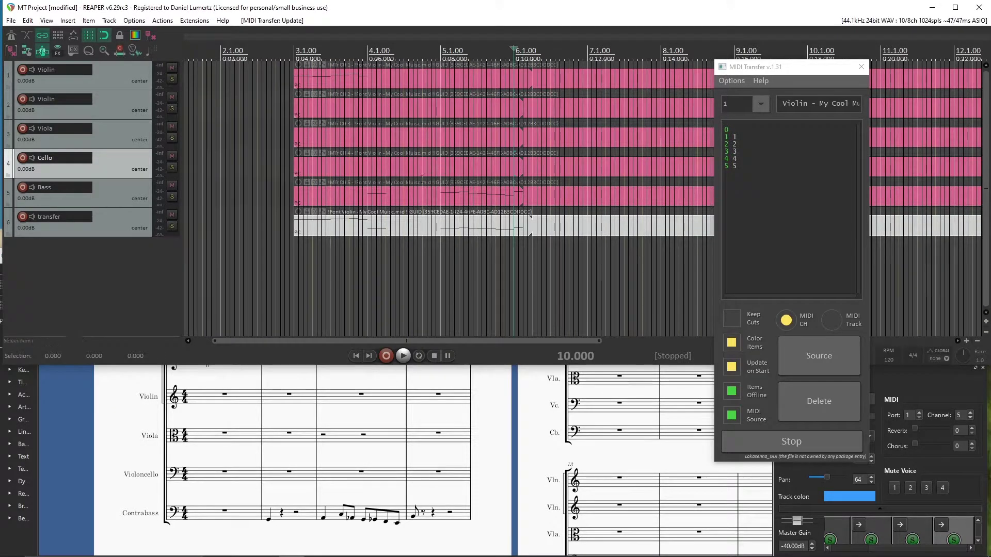
pyautogui.click(792, 445)
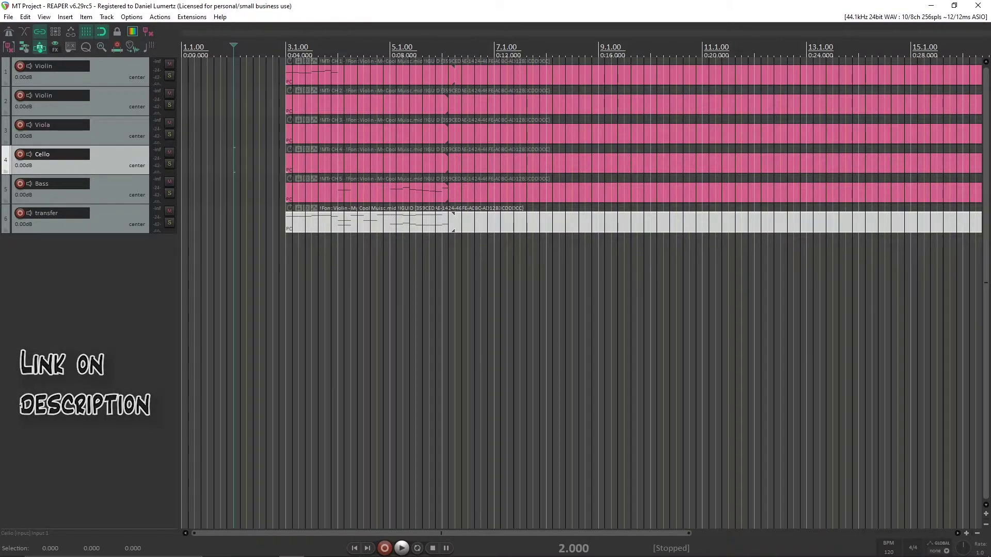
# Step: Import a repository into ReaPack by pasting the author's GitHub index URL and confirming
pyautogui.click(193, 18)
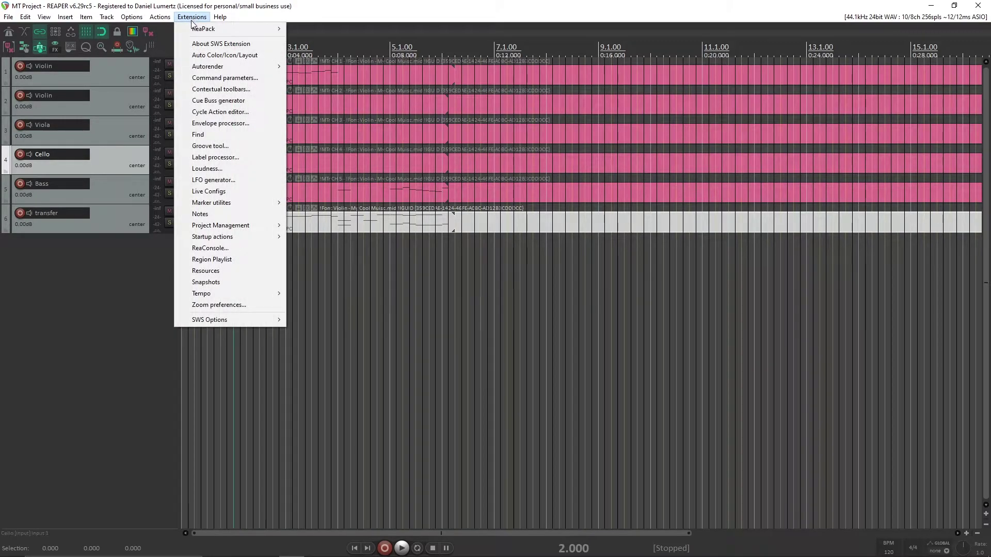
pyautogui.moveTo(206, 29)
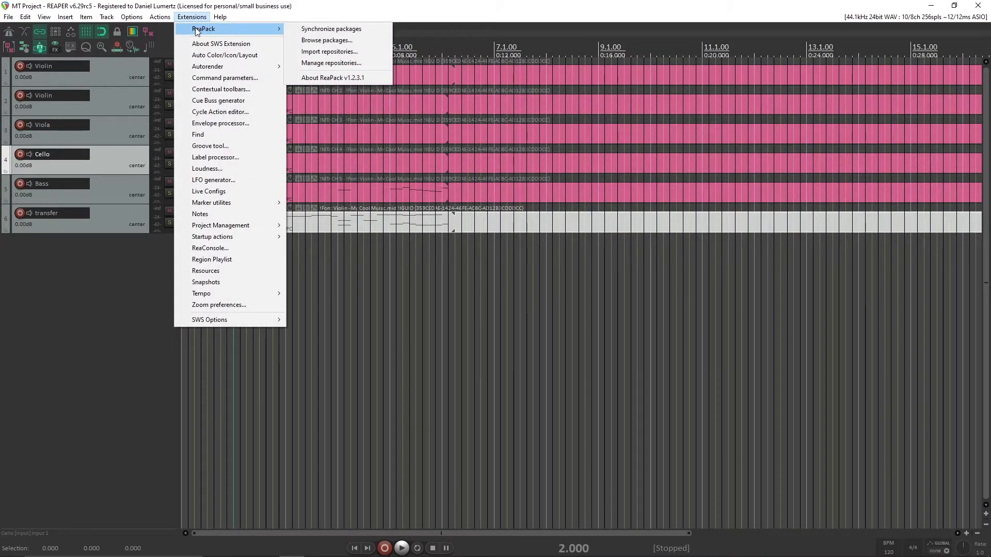
pyautogui.click(356, 52)
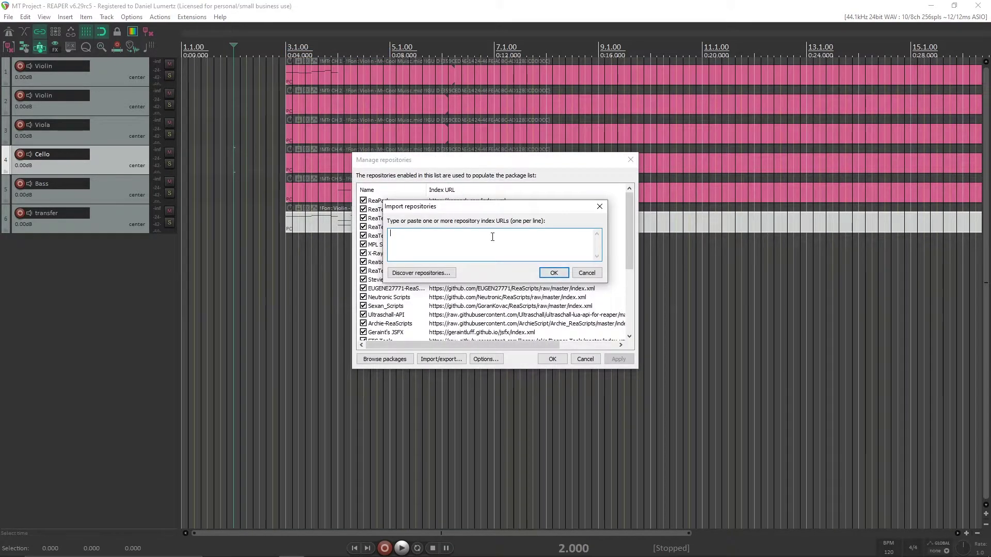
pyautogui.write('https://raw.githubusercontent.com/daniellumertz/DanielLumertz-Scripts/master/index.xml?fbclid=IwAR1bEQnYRHBaWhxRZyc88bMCoRPHL-wKVDnjX3oNRfmjbJMdbYwLi9eFOno')
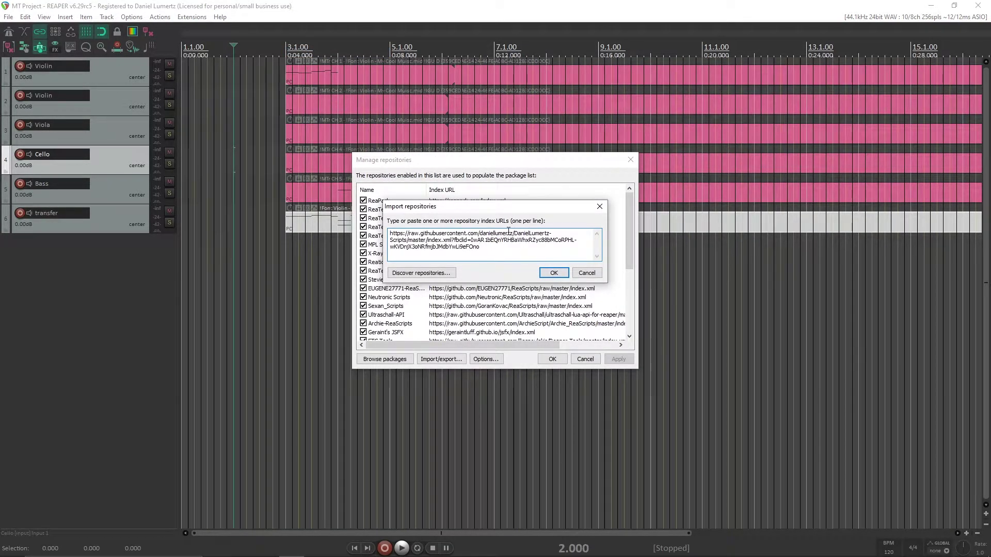
pyautogui.moveTo(481, 251); pyautogui.dragTo(413, 233)
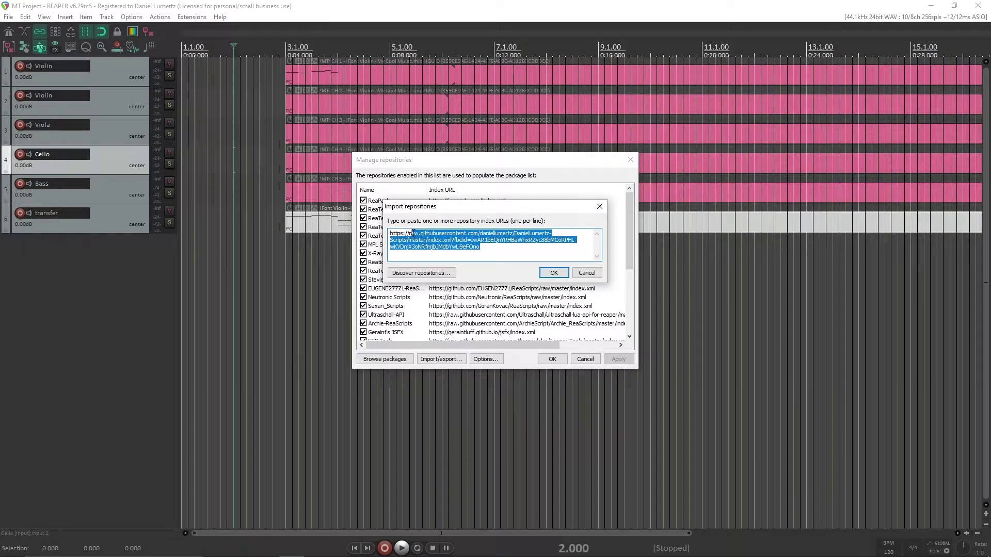
pyautogui.moveTo(488, 251); pyautogui.dragTo(358, 226)
pyautogui.click(555, 273)
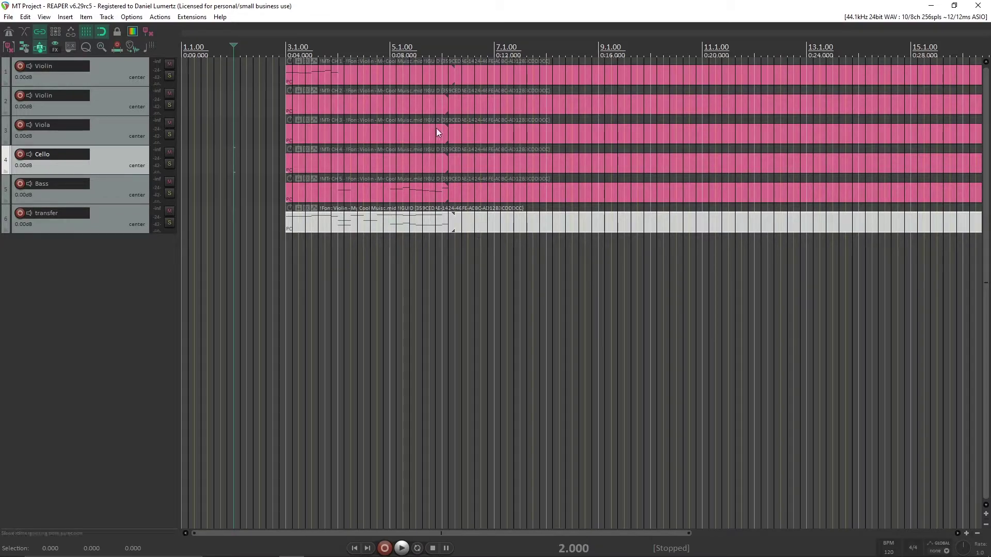
# Step: Filter ReaPack's package browser for 'MIDI Transfer' and select the MIDI Transfer.lua package
pyautogui.click(192, 17)
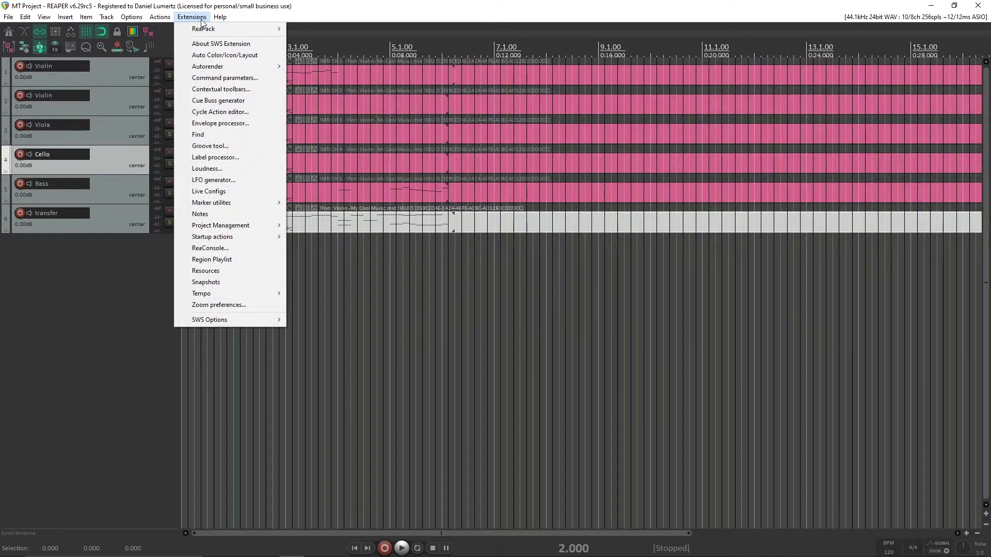
pyautogui.moveTo(205, 33)
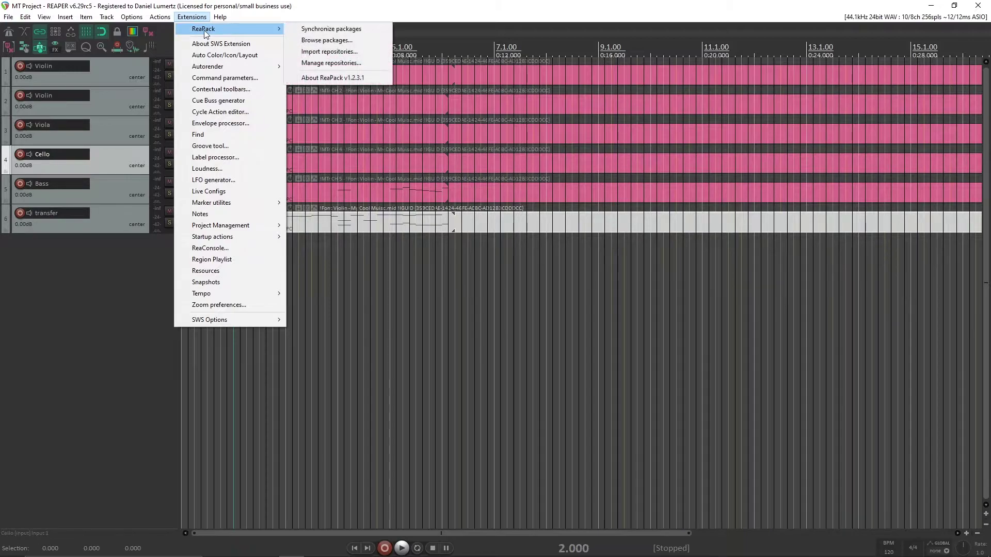
pyautogui.click(320, 41)
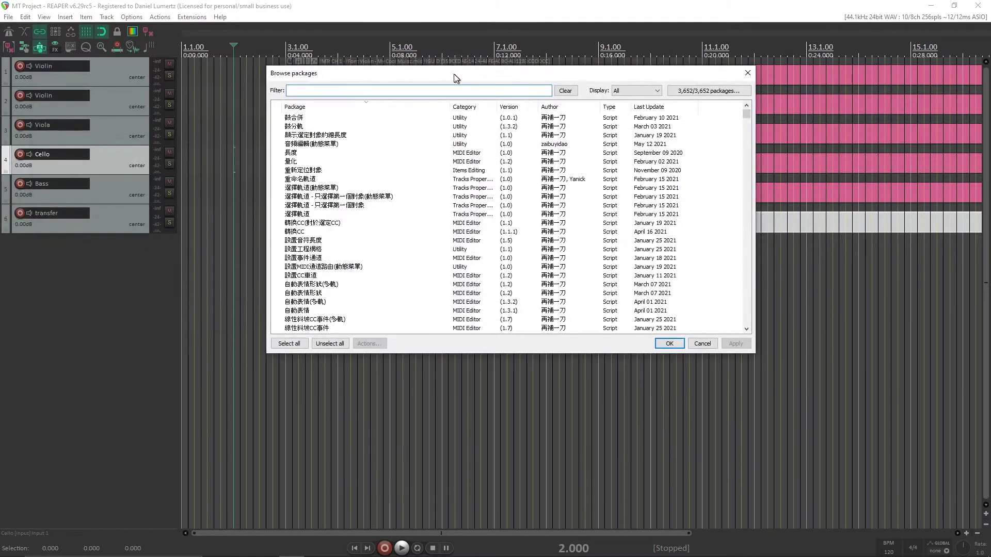
pyautogui.scroll(-20, 460, 196)
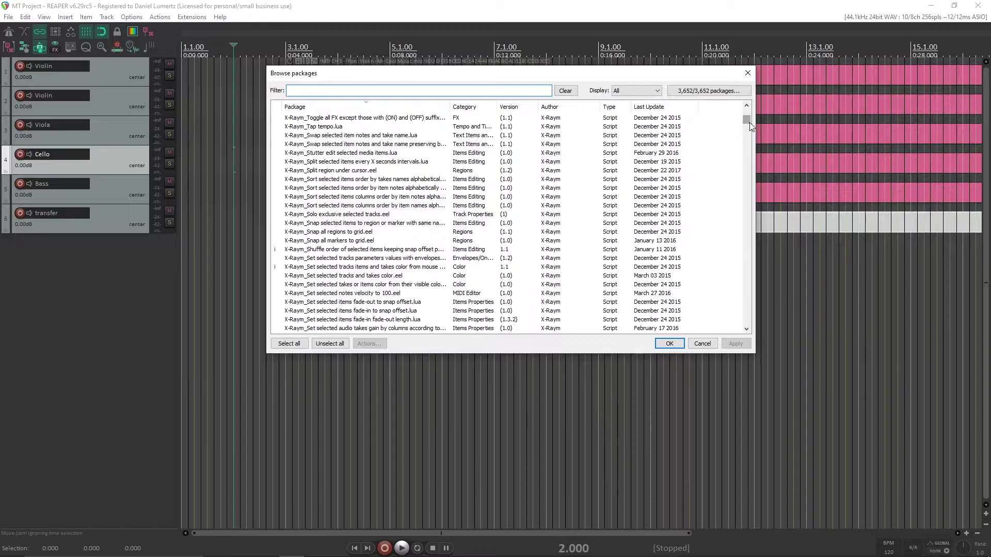
pyautogui.moveTo(747, 122)
pyautogui.mouseDown()
pyautogui.moveTo(748, 151)
pyautogui.moveTo(746, 111)
pyautogui.mouseUp()
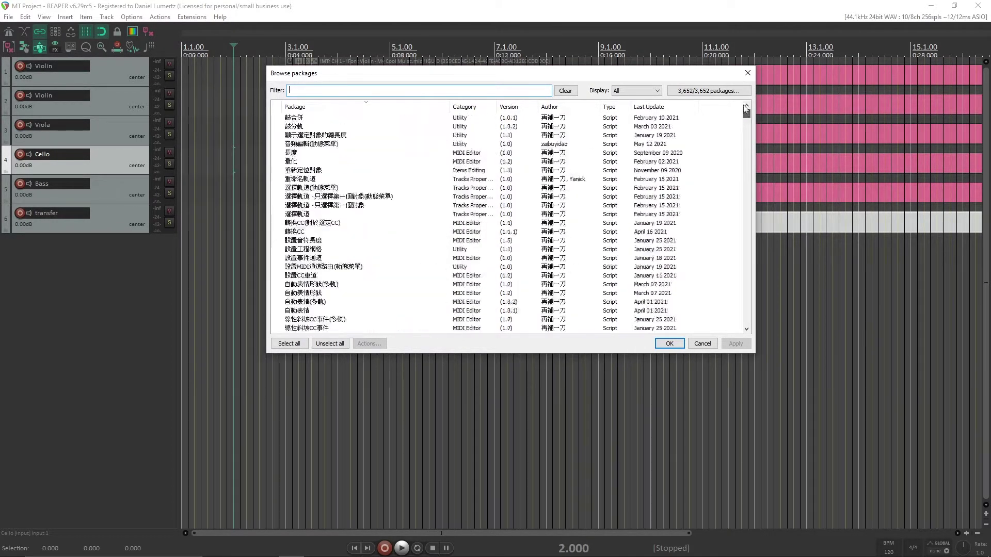
pyautogui.click(388, 88)
pyautogui.write('MIDI')
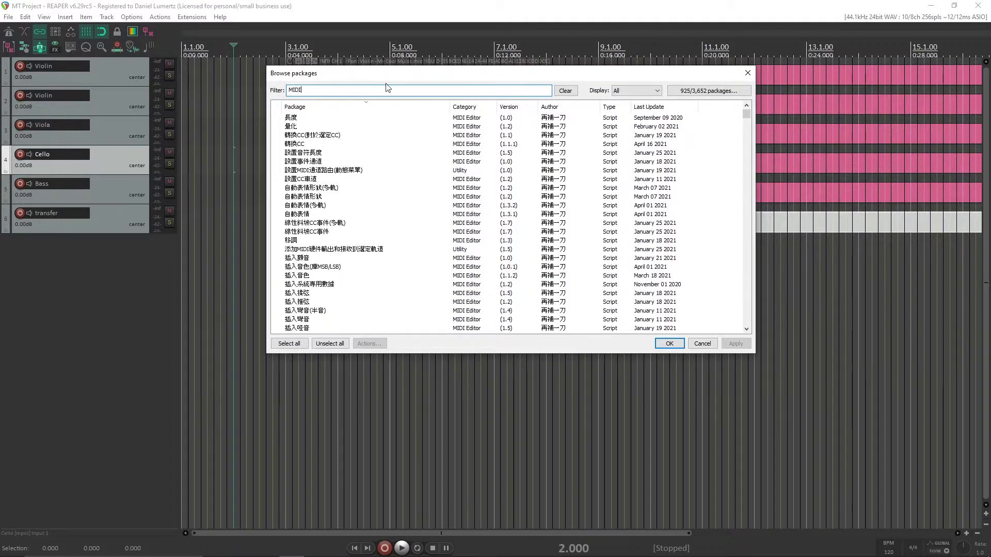
pyautogui.write(' Transfer')
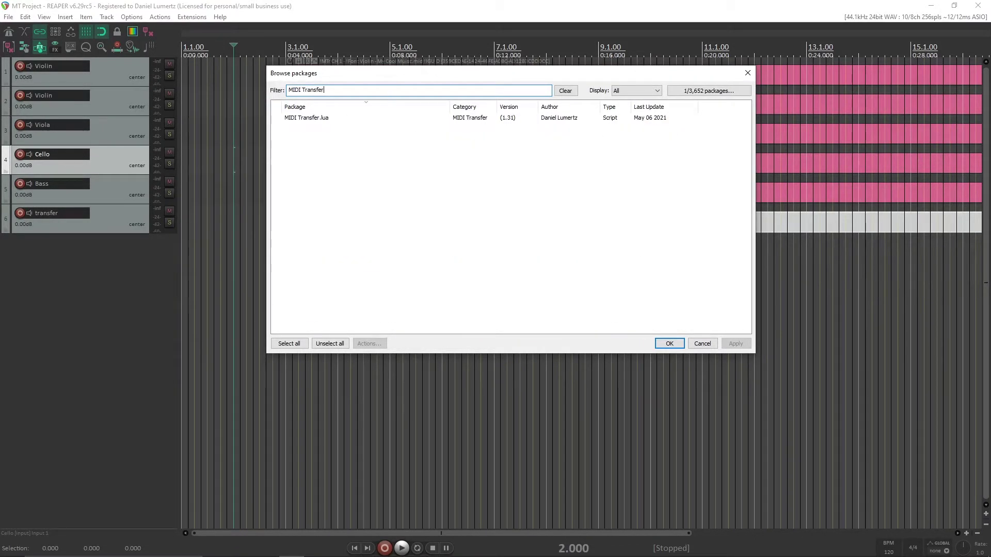
pyautogui.click(416, 117)
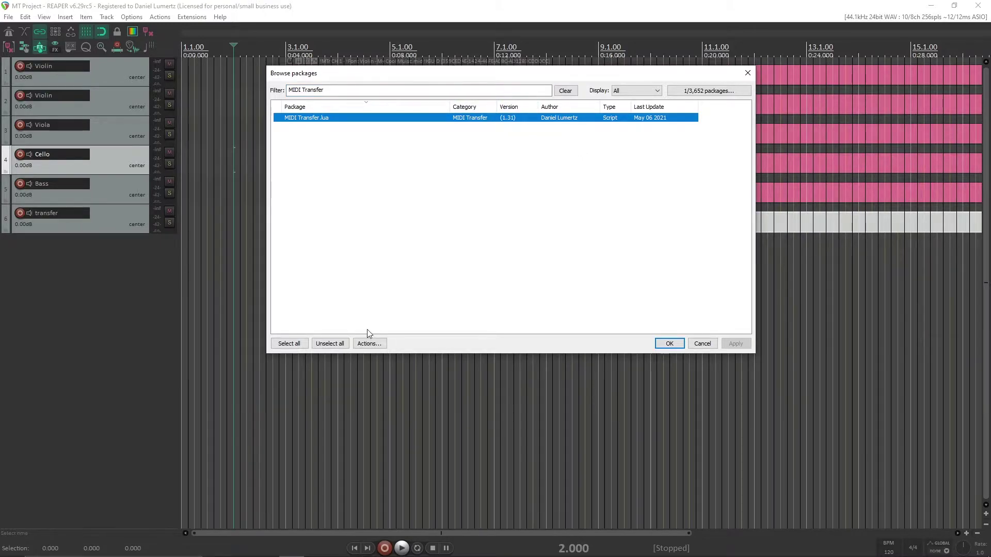
# Step: Install MIDI Transfer.lua v1.31, apply it, and dismiss the install report
pyautogui.click(371, 344)
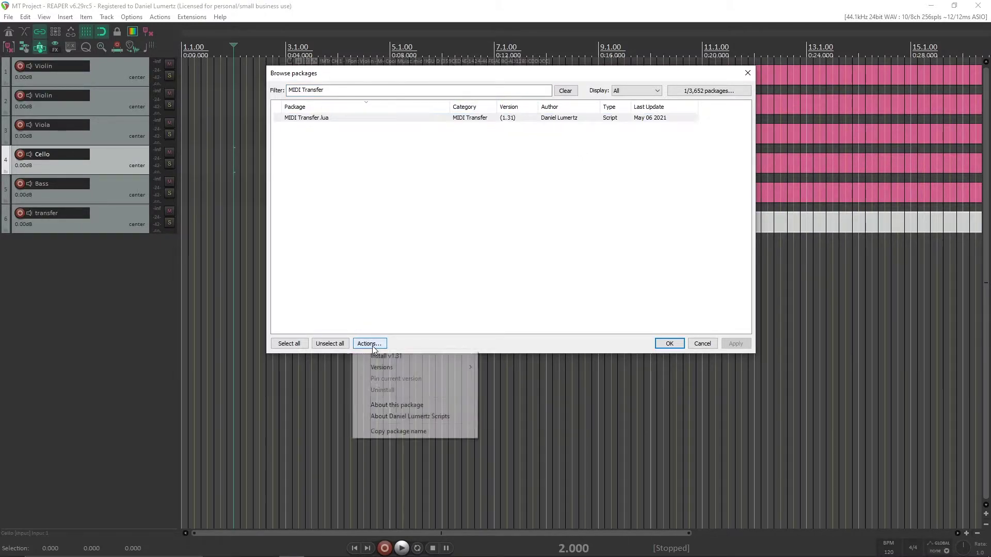
pyautogui.click(384, 357)
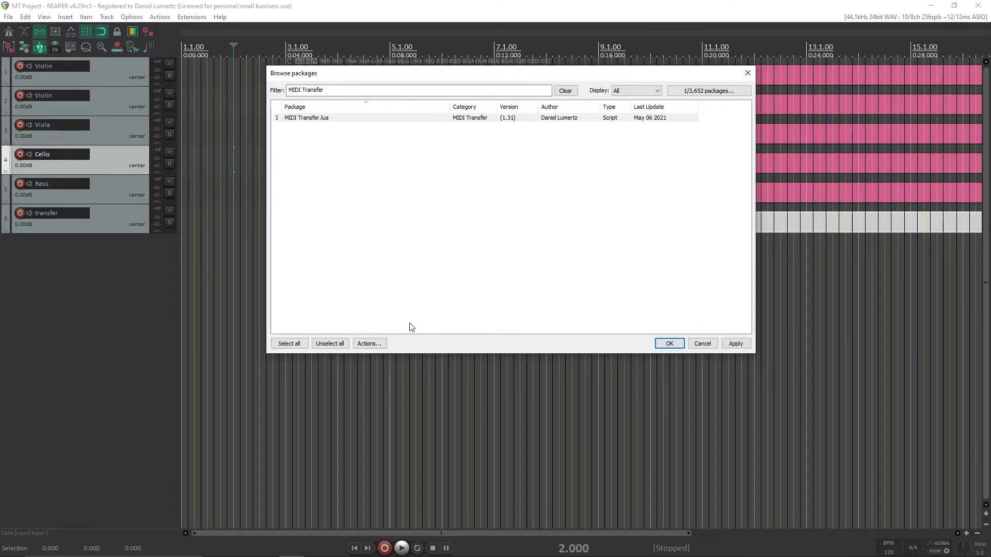
pyautogui.click(733, 344)
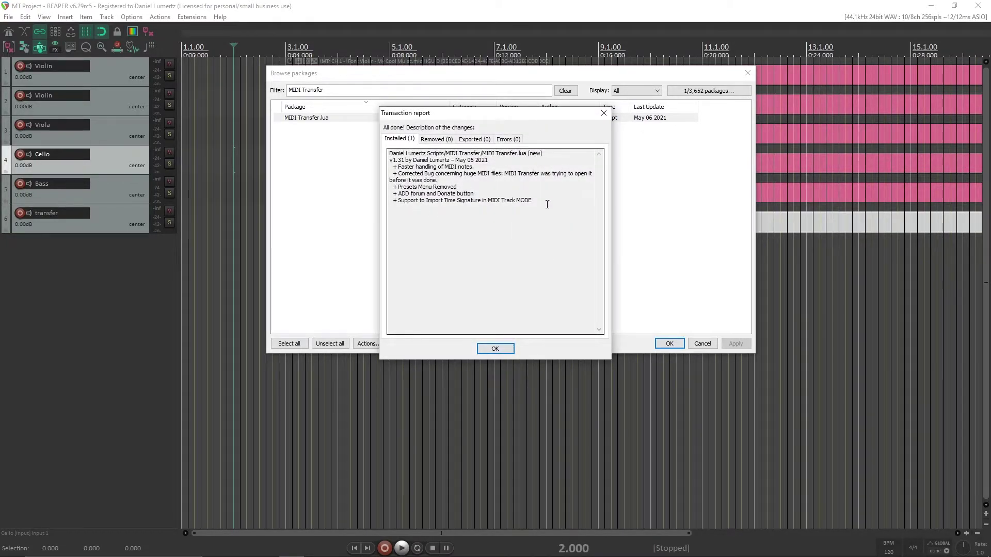
pyautogui.moveTo(563, 205); pyautogui.dragTo(359, 158)
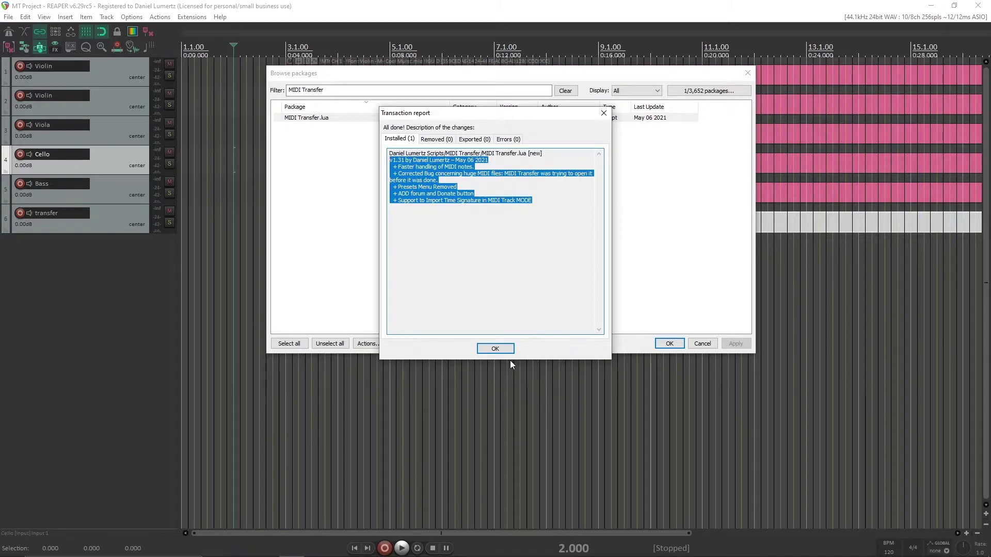
pyautogui.click(496, 348)
# Step: Close the package browser, then run MIDI Transfer.lua from the Actions list filtered by 'midi transfer'
pyautogui.click(746, 76)
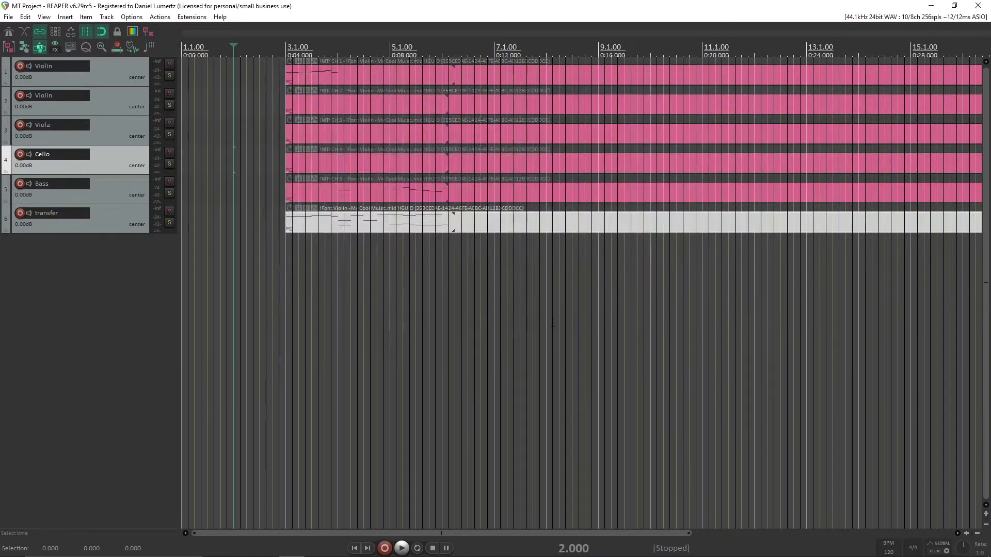
pyautogui.click(539, 310)
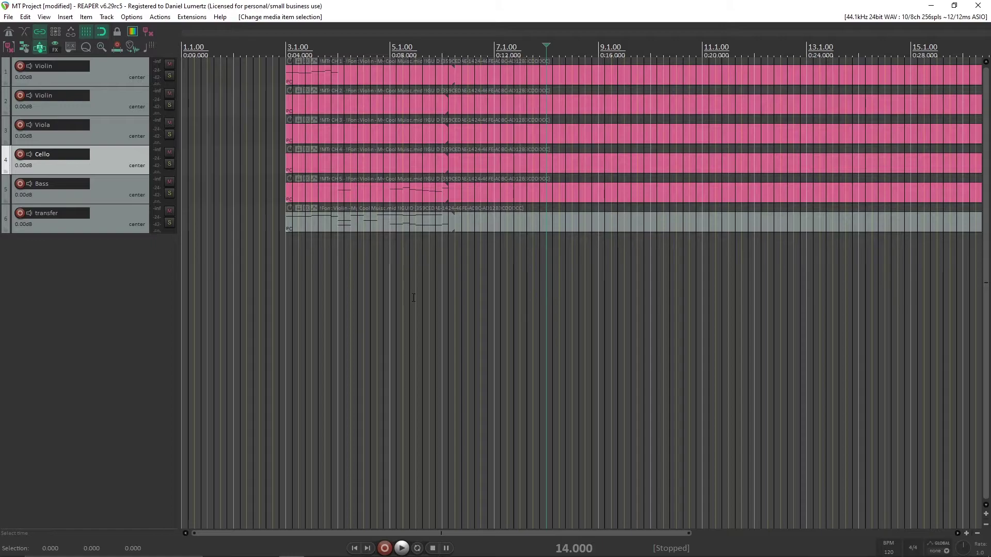
pyautogui.hotkey('shift', '/')
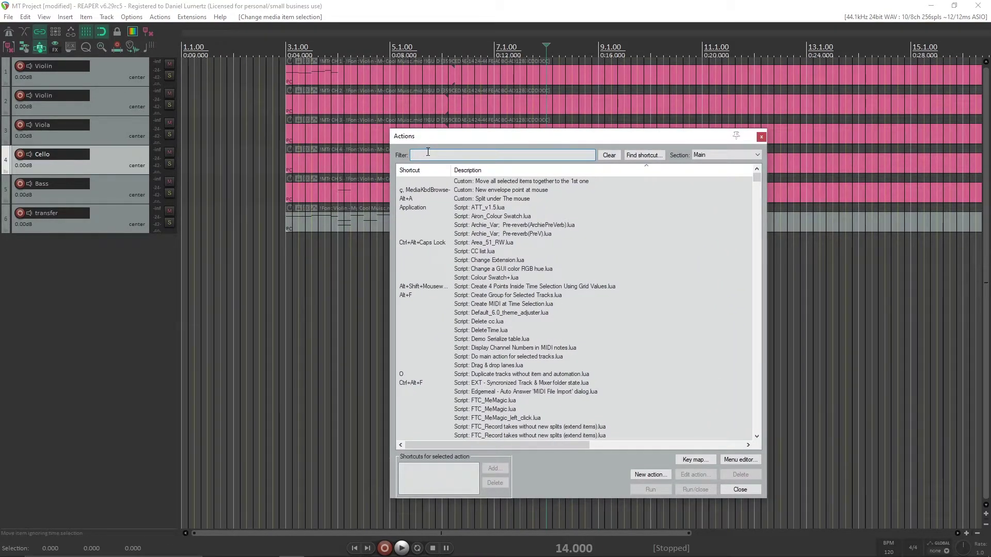
pyautogui.write('midi tra')
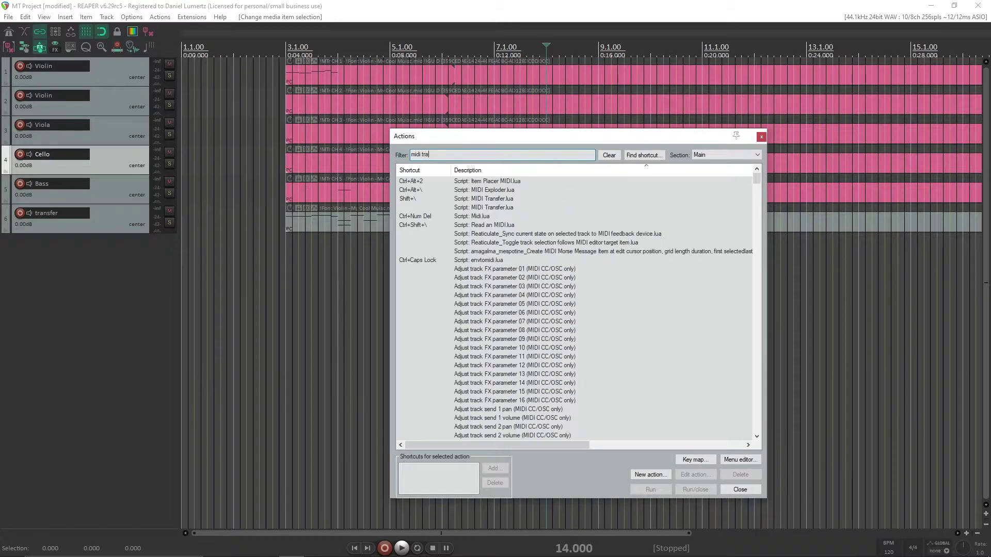
pyautogui.write('nsfer')
pyautogui.click(520, 190)
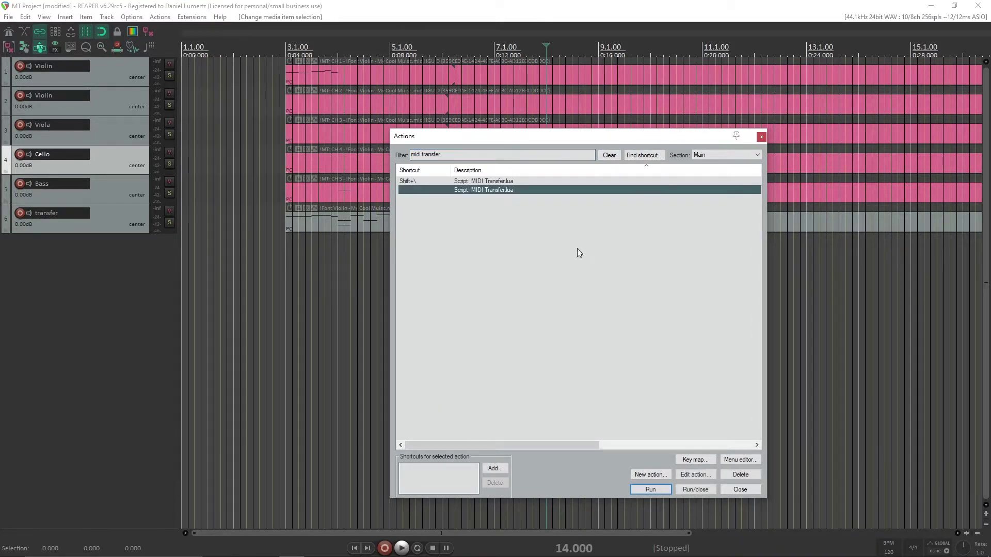
pyautogui.click(650, 490)
pyautogui.moveTo(640, 304); pyautogui.dragTo(661, 57)
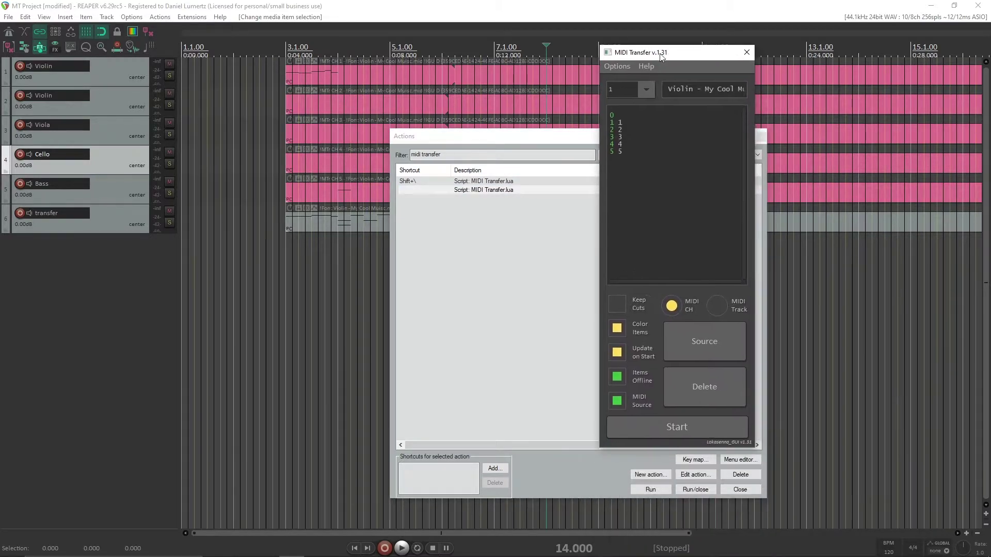
pyautogui.click(763, 136)
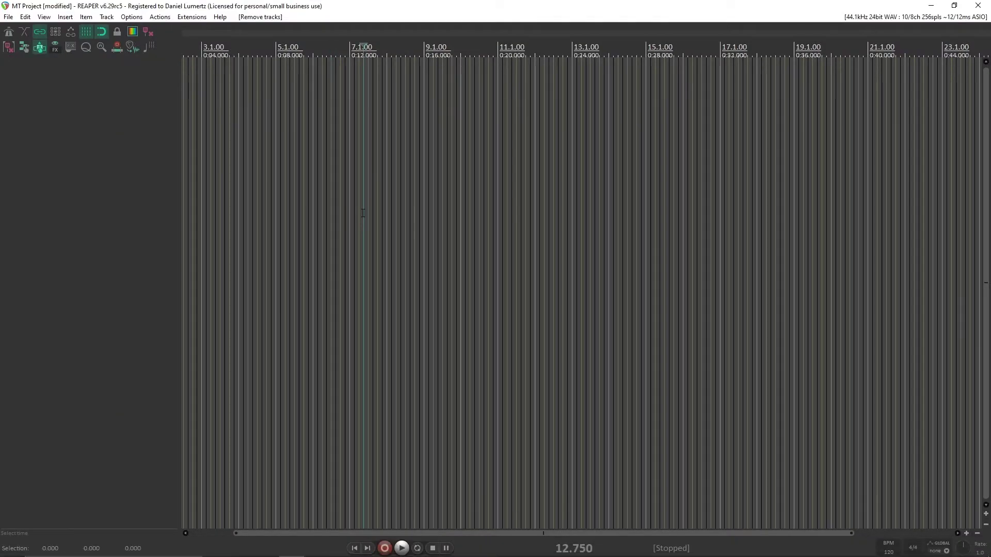
# Step: At edit position 12.750, relaunch MIDI Transfer with Ctrl+M, enable Items Offline, and close it
pyautogui.click(363, 216)
pyautogui.hotkey('ctrl', 'm')
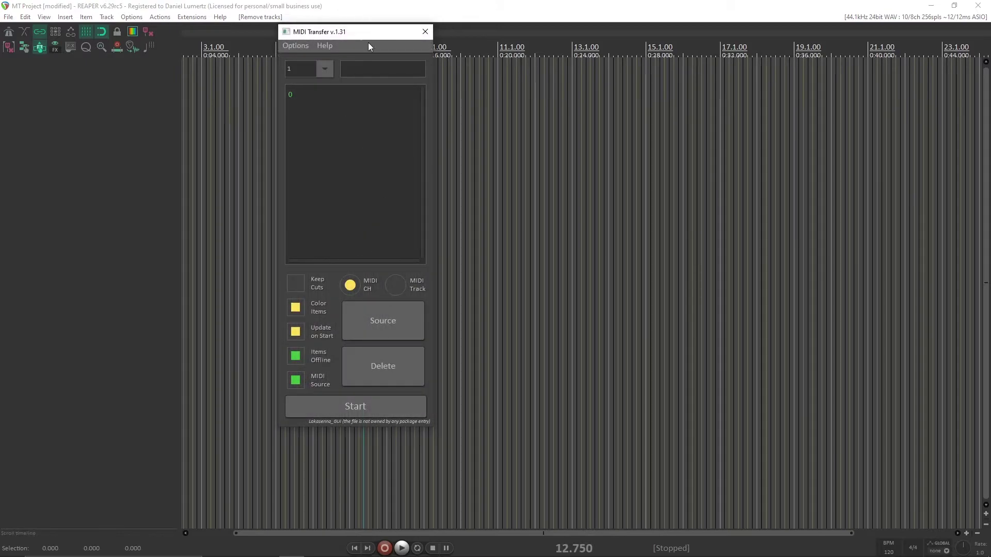
pyautogui.moveTo(355, 32); pyautogui.dragTo(535, 41)
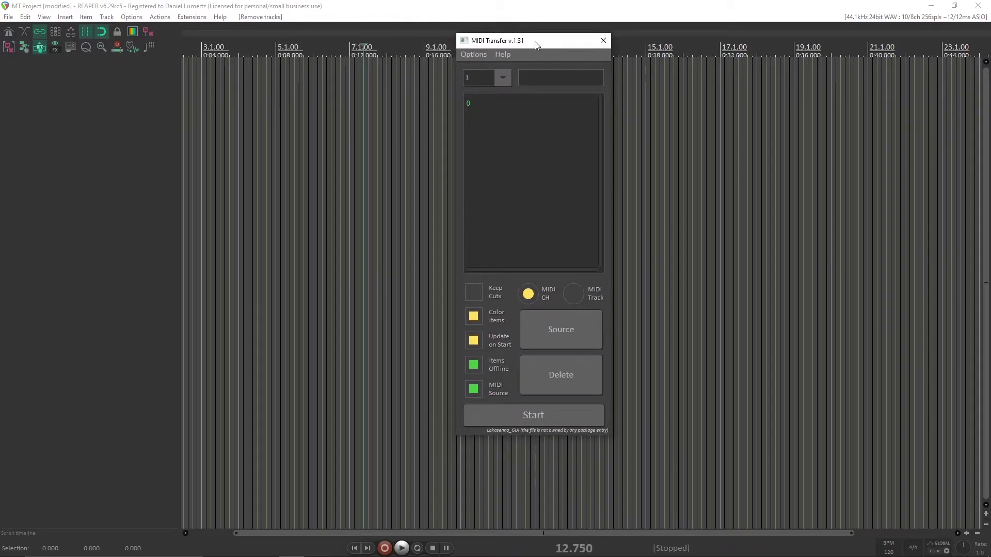
pyautogui.click(474, 364)
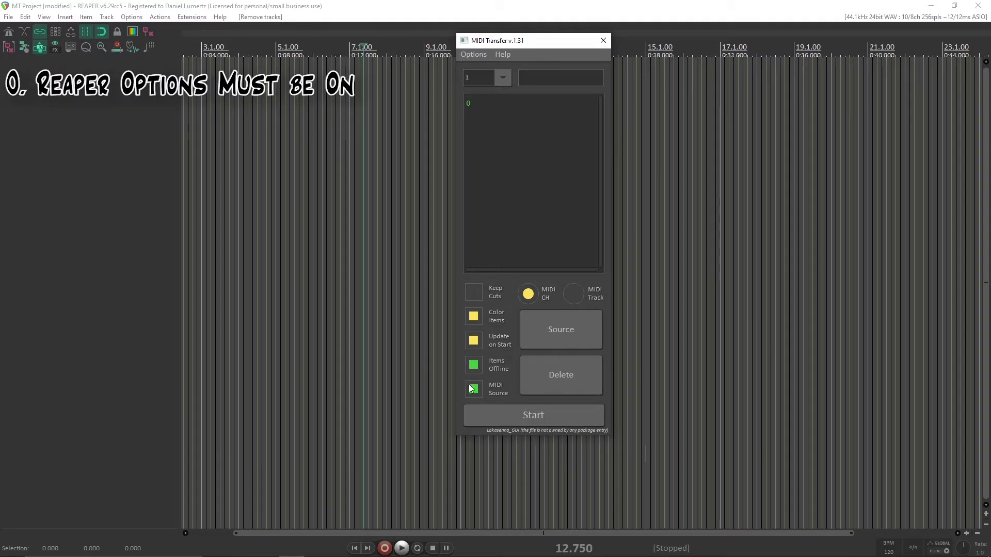
pyautogui.click(609, 44)
pyautogui.moveTo(292, 547)
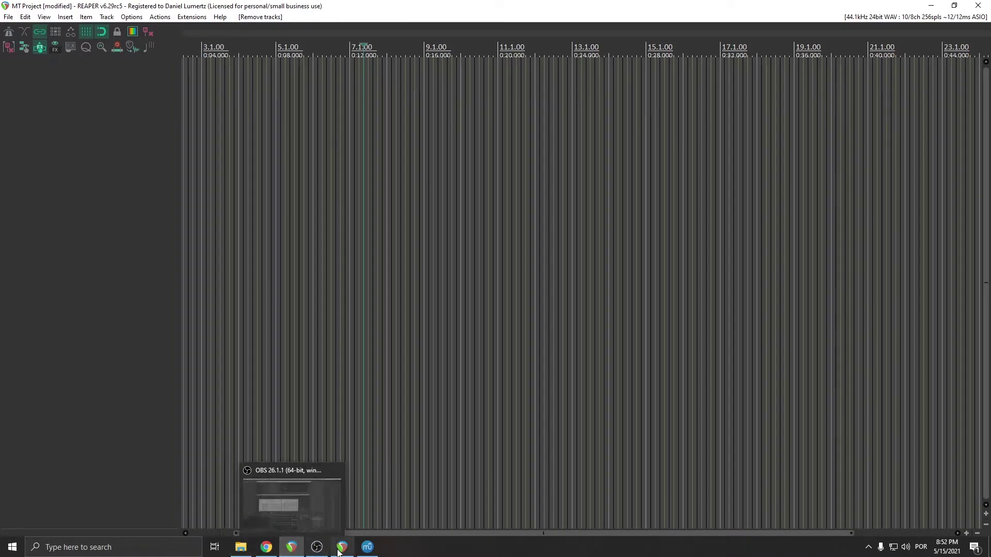
# Step: Drag My Cool Muisc.mid from the Score and Projects folder into REAPER's empty arrange view
pyautogui.click(367, 546)
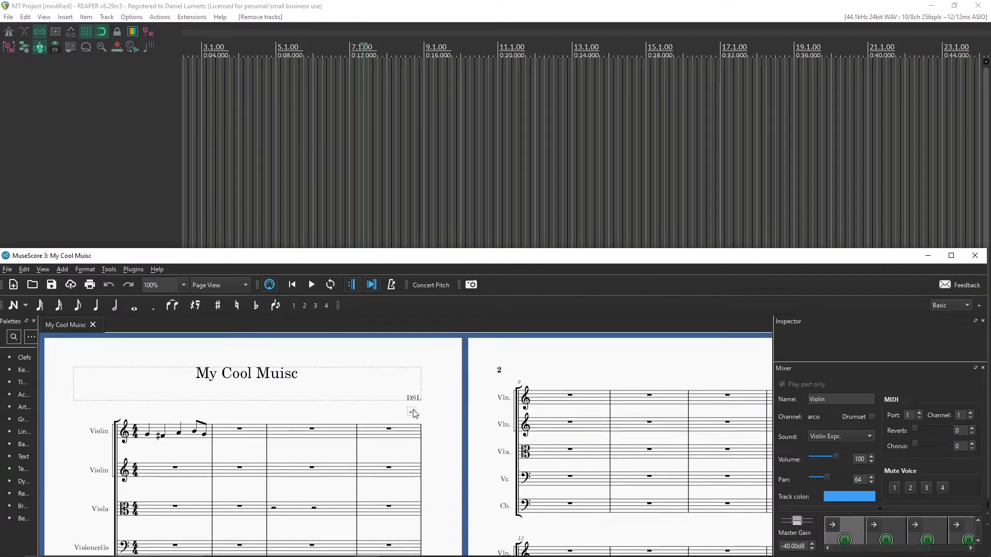
pyautogui.moveTo(366, 555)
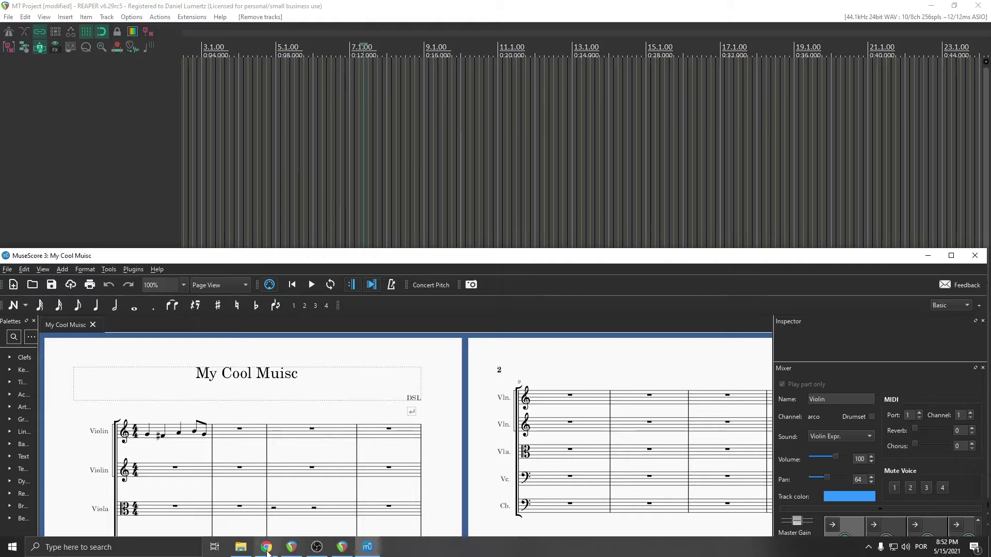
pyautogui.click(241, 547)
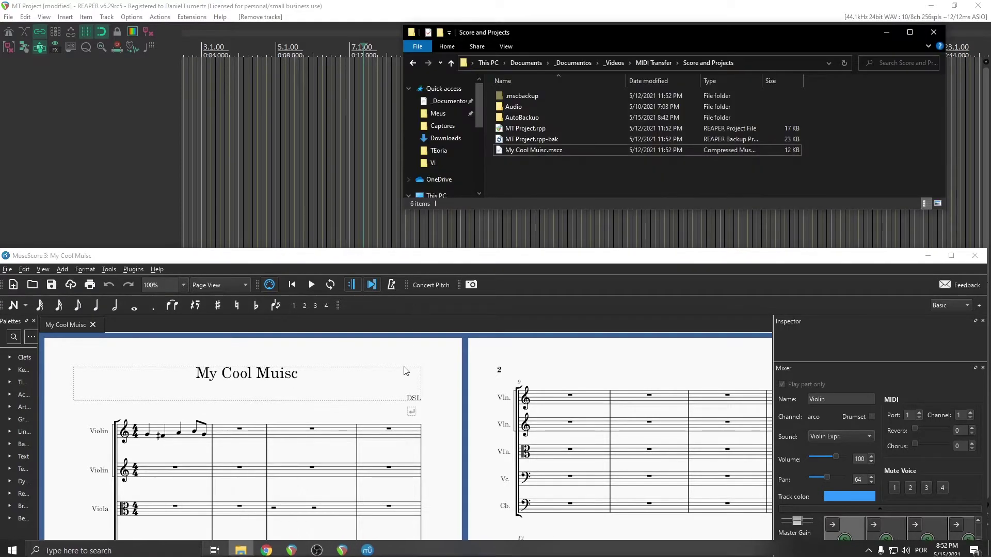
pyautogui.click(450, 366)
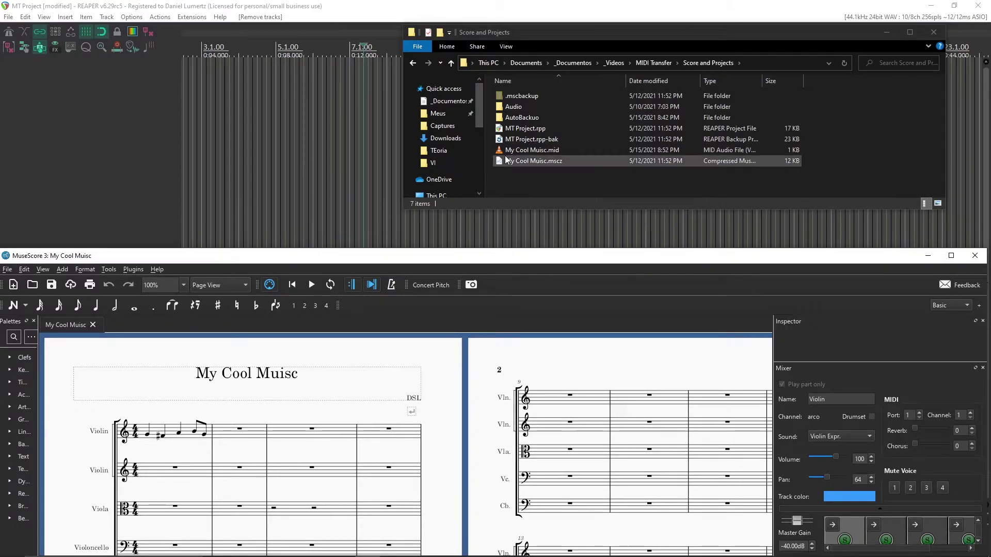
pyautogui.click(505, 151)
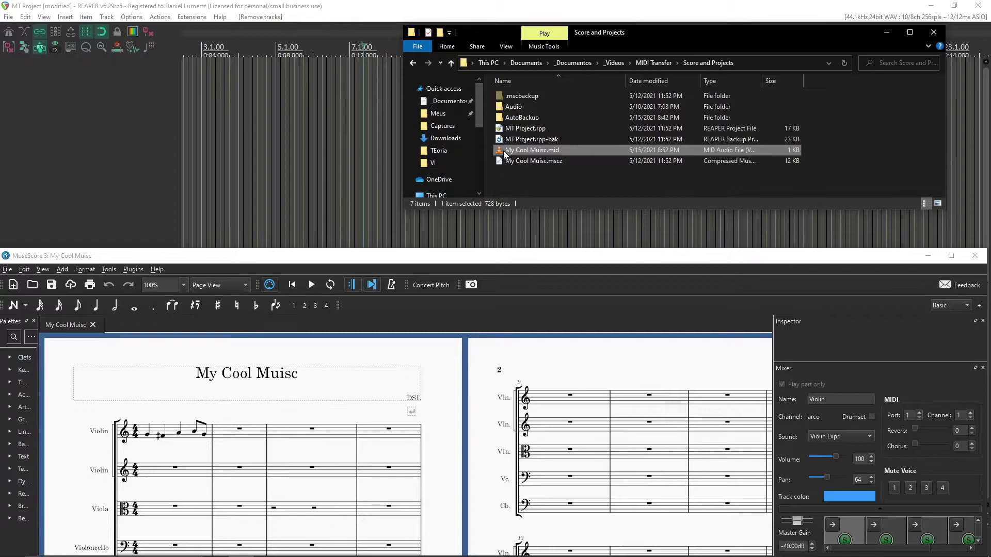
pyautogui.moveTo(503, 150); pyautogui.dragTo(280, 80)
pyautogui.click(410, 218)
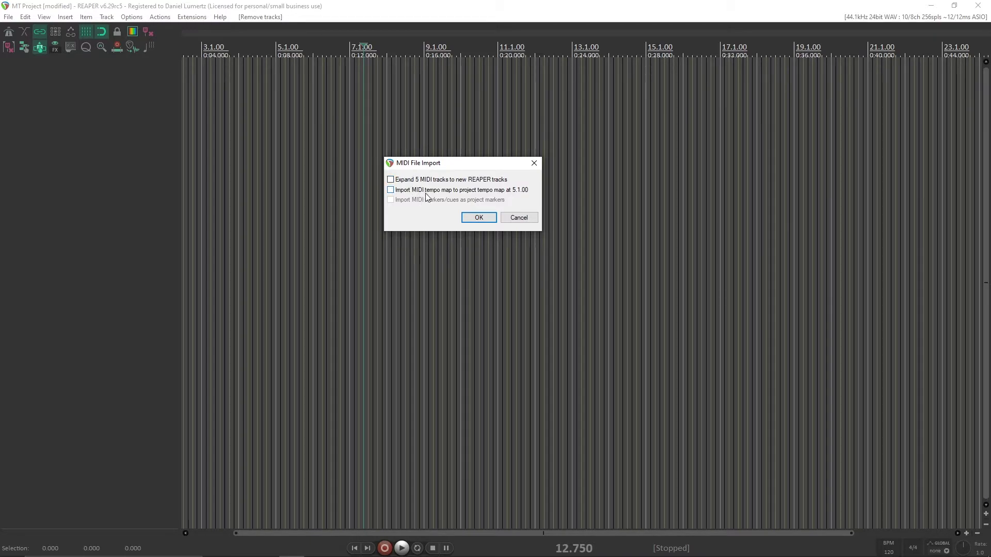
# Step: Import the MIDI with its tempo map as a multichannel item on one track, disabling 'Always prompt'
pyautogui.click(470, 194)
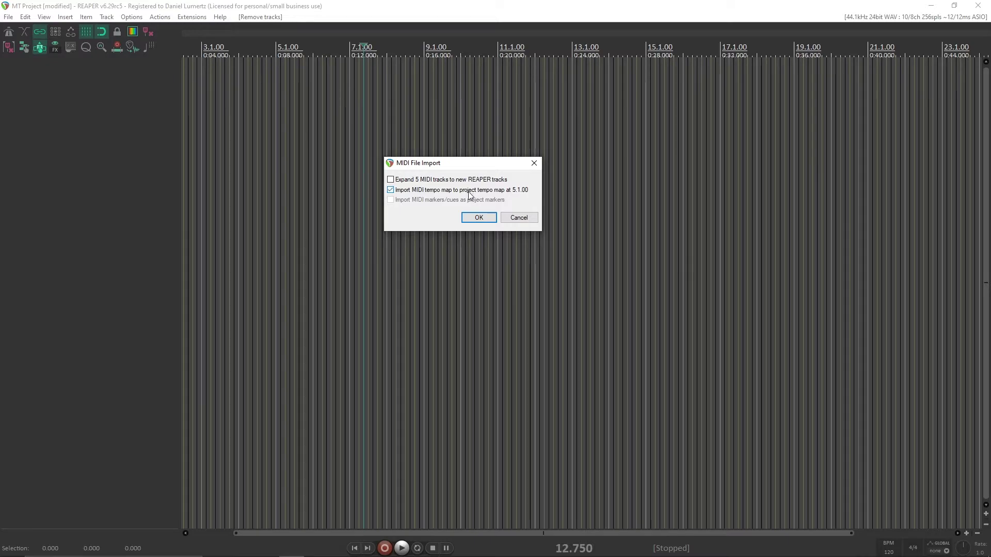
pyautogui.click(468, 220)
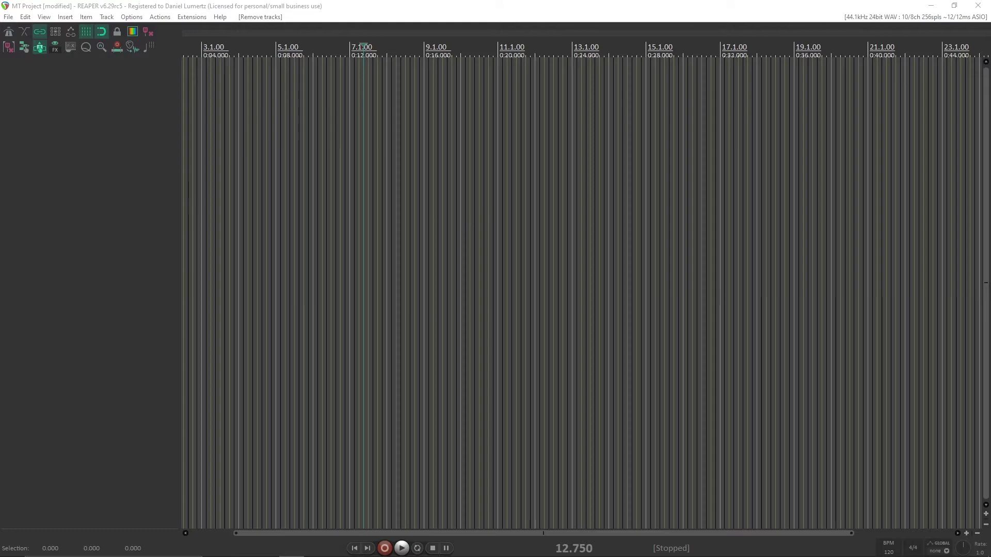
pyautogui.moveTo(382, 218); pyautogui.dragTo(486, 188)
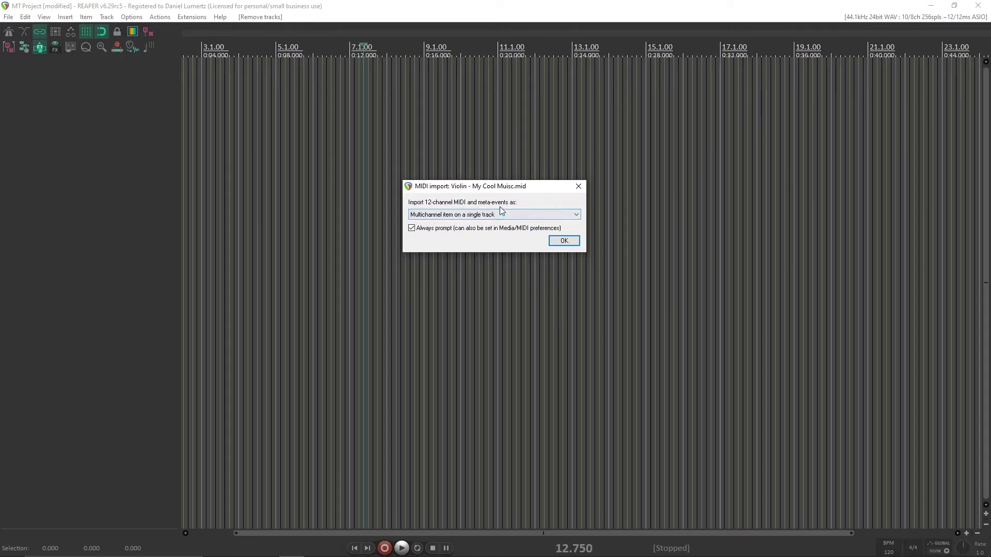
pyautogui.click(481, 215)
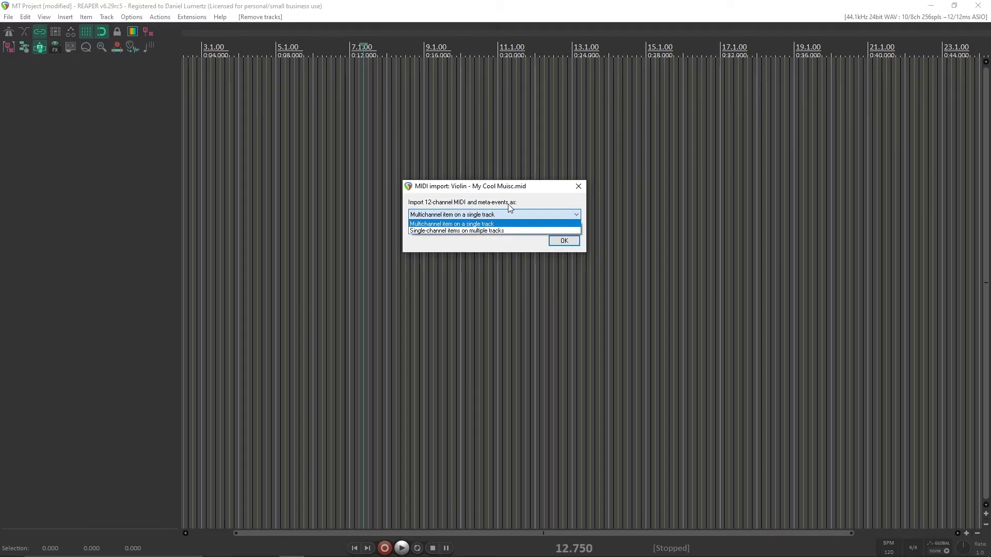
pyautogui.click(503, 210)
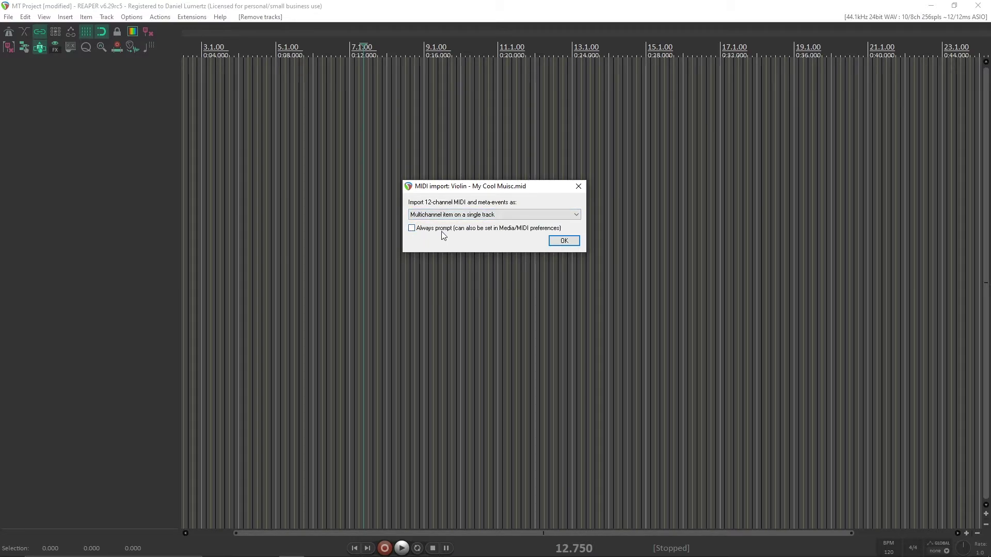
pyautogui.click(435, 217)
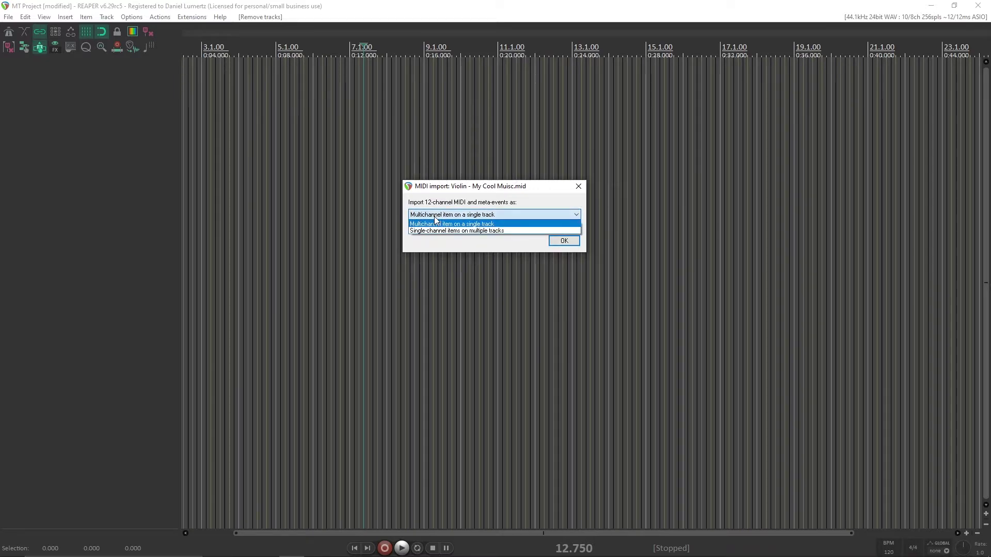
pyautogui.click(477, 224)
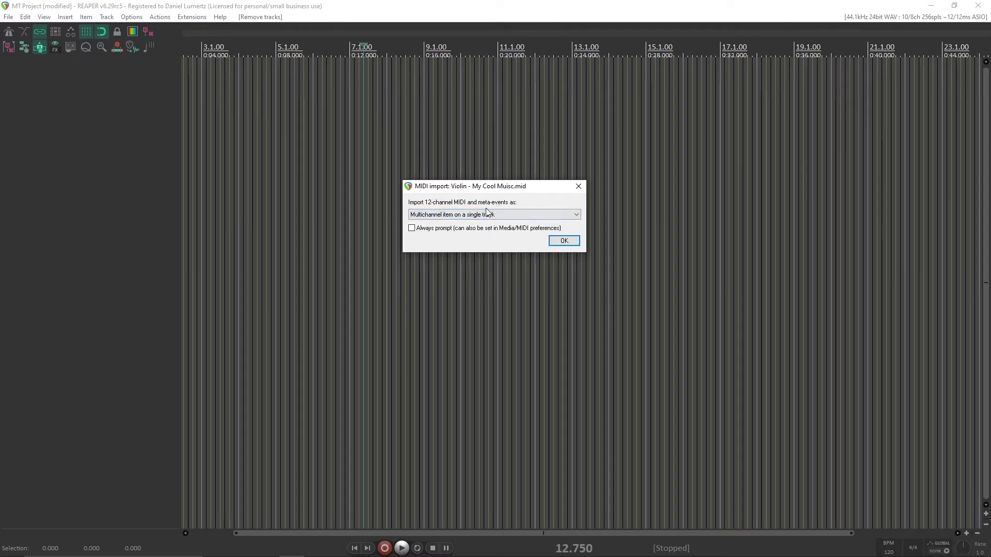
pyautogui.click(420, 229)
pyautogui.click(565, 242)
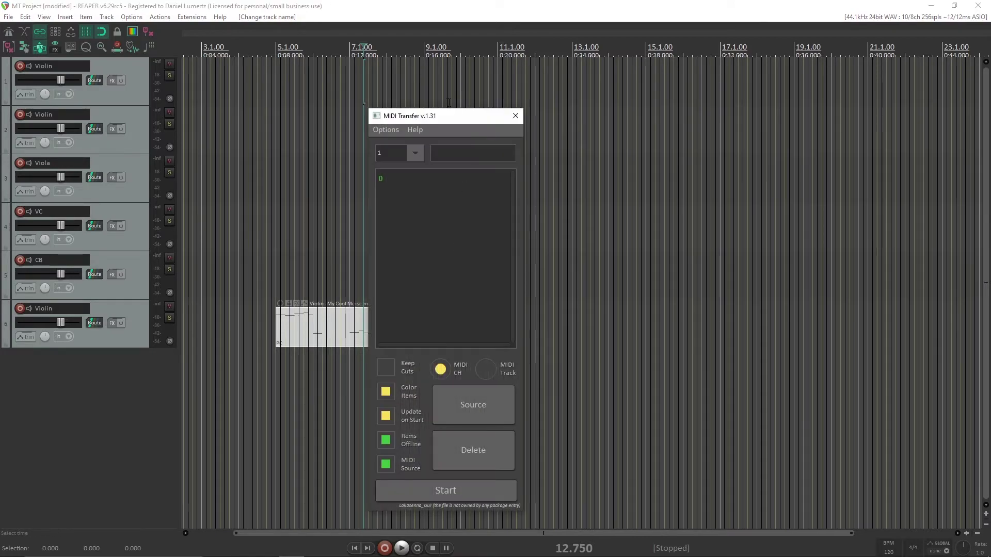
# Step: Select the imported Violin – My Cool Muisc MIDI item and set it as MIDI Transfer's source
pyautogui.moveTo(449, 118); pyautogui.dragTo(565, 83)
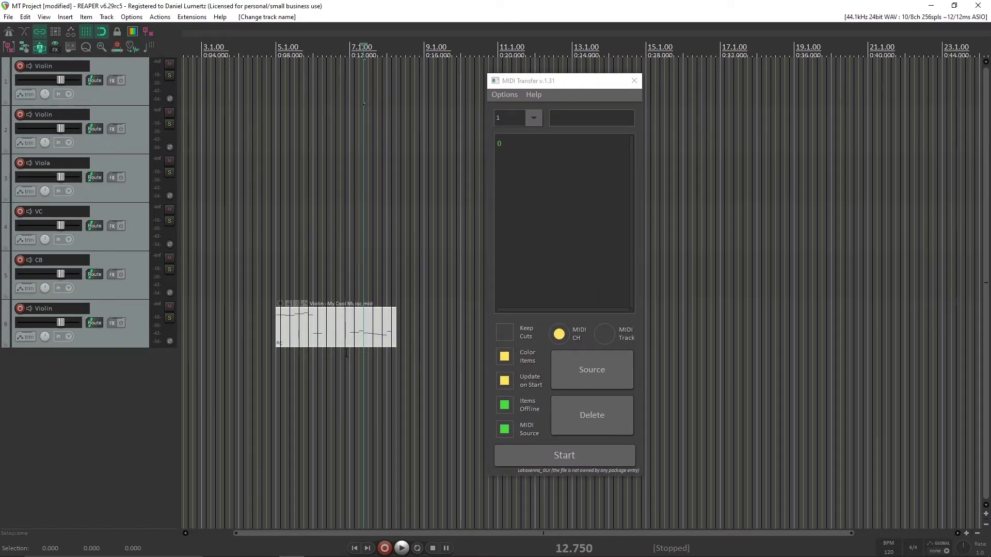
pyautogui.moveTo(426, 260); pyautogui.dragTo(400, 308)
pyautogui.click(576, 372)
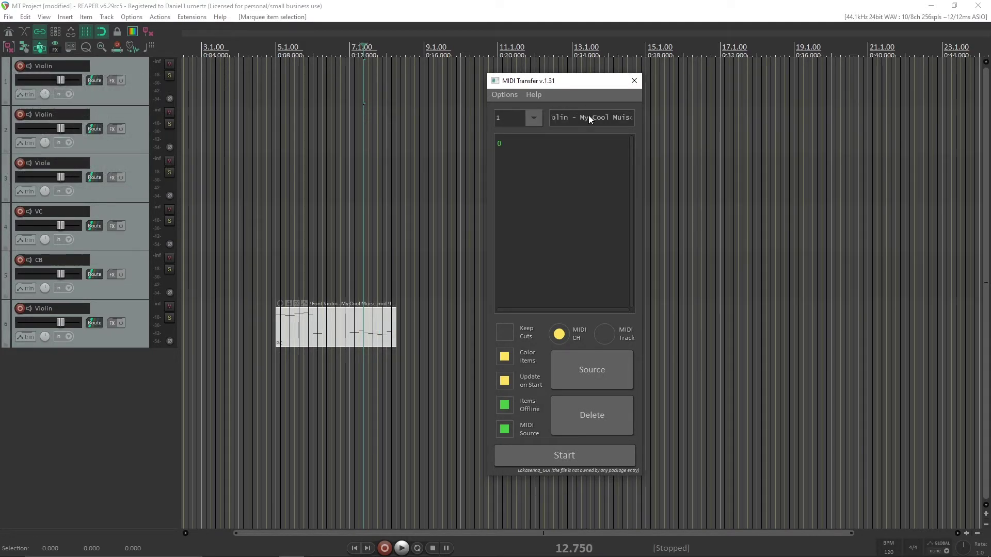
pyautogui.click(648, 179)
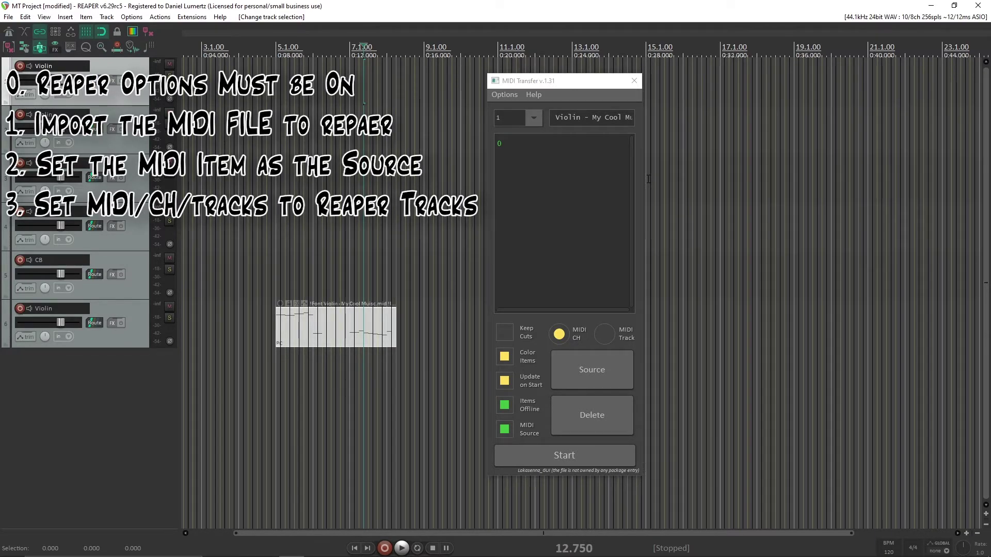
pyautogui.click(598, 187)
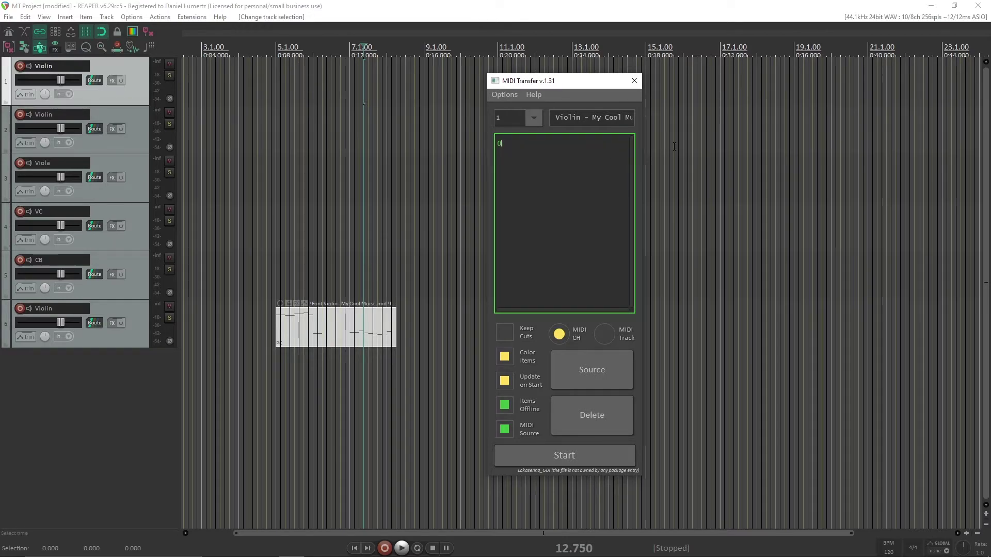
# Step: Enter track numbers 1, 2, 3, 4, 5 on separate lines for MIDI channels 1–5
pyautogui.press('Return')
pyautogui.write('1')
pyautogui.press('Return')
pyautogui.write('2')
pyautogui.press('BackSpace')
pyautogui.press('BackSpace')
pyautogui.press('BackSpace')
pyautogui.press('BackSpace')
pyautogui.press('BackSpace')
pyautogui.press('BackSpace')
pyautogui.write('1')
pyautogui.press('Return')
pyautogui.write('2')
pyautogui.press('Return')
pyautogui.write('3')
pyautogui.press('Return')
pyautogui.write('4')
pyautogui.press('Return')
pyautogui.write('5')
pyautogui.click(547, 130)
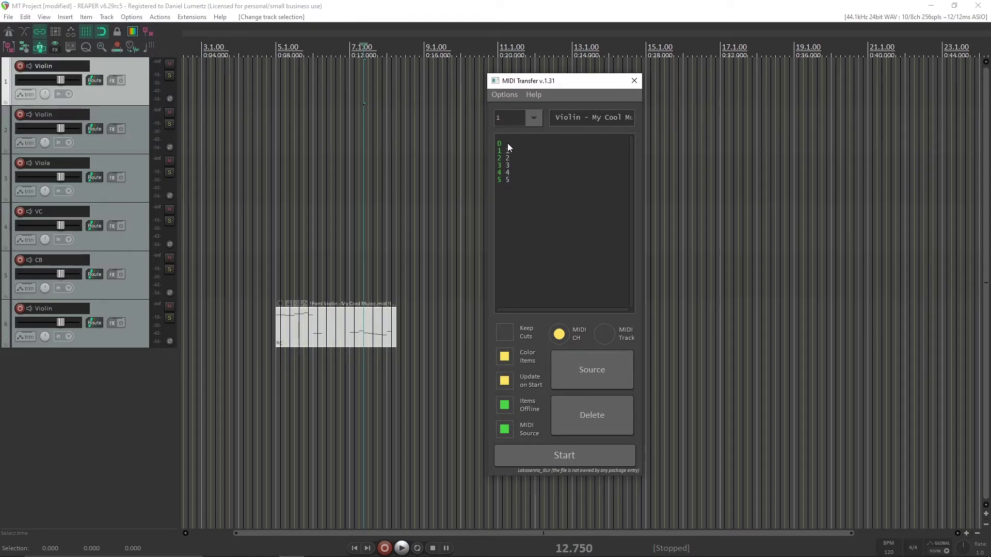
pyautogui.moveTo(131, 84); pyautogui.dragTo(131, 149)
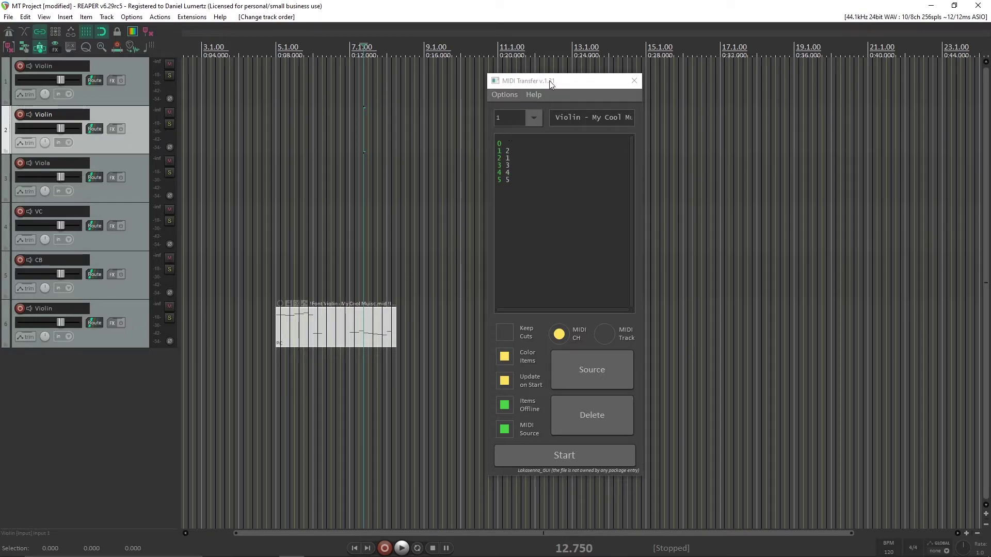
pyautogui.moveTo(552, 84); pyautogui.dragTo(241, 59)
pyautogui.moveTo(128, 111); pyautogui.dragTo(132, 61)
pyautogui.moveTo(131, 120); pyautogui.dragTo(135, 243)
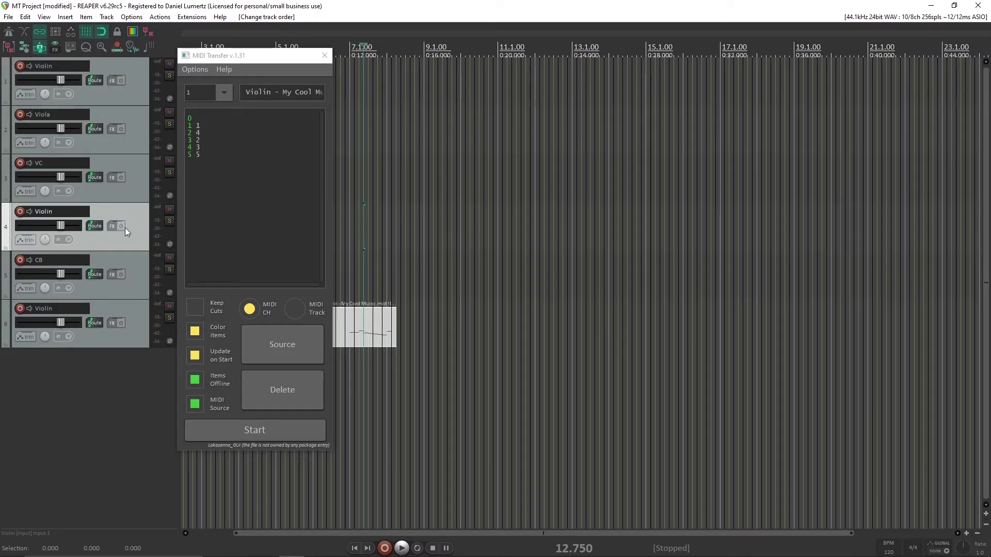
pyautogui.moveTo(133, 209); pyautogui.dragTo(123, 94)
pyautogui.moveTo(257, 57); pyautogui.dragTo(693, 36)
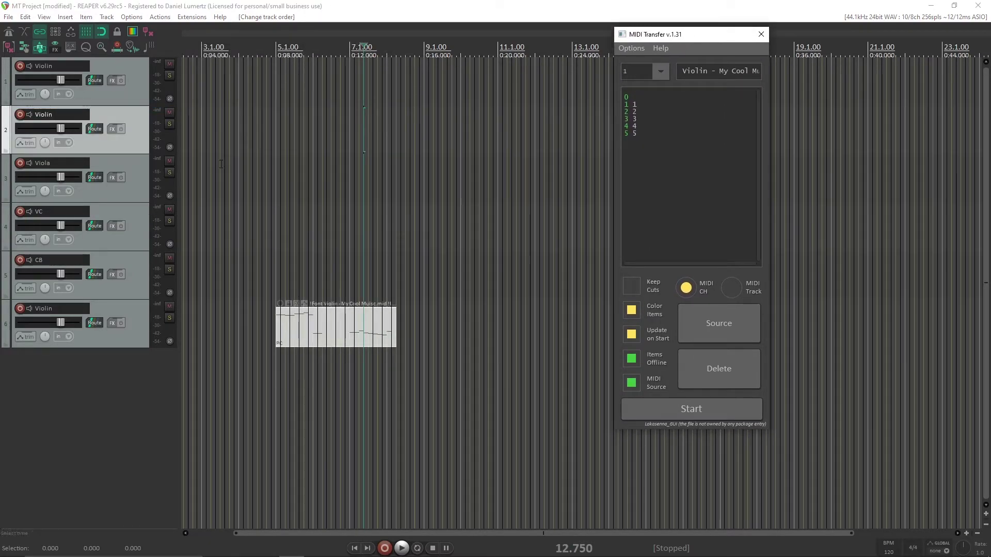
pyautogui.click(639, 137)
pyautogui.moveTo(639, 137); pyautogui.dragTo(640, 95)
pyautogui.press('Delete')
pyautogui.click(139, 77)
pyautogui.keyDown('shift'); pyautogui.click(131, 259); pyautogui.keyUp('shift')
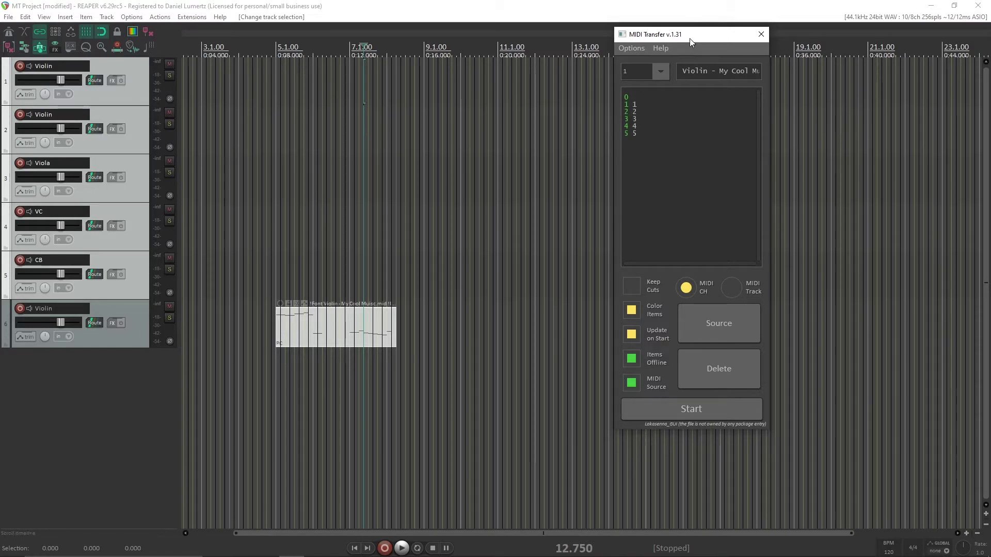
pyautogui.moveTo(689, 36); pyautogui.dragTo(401, 64)
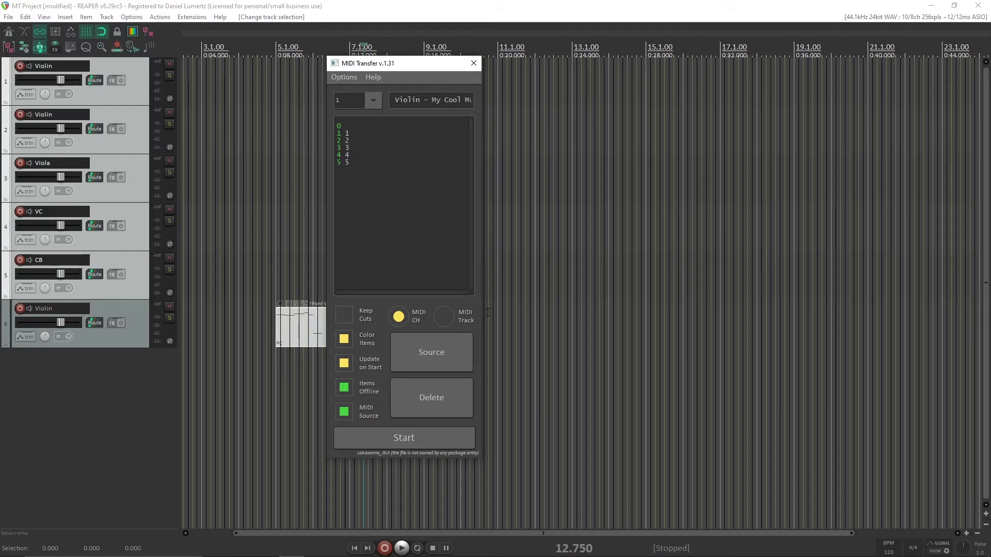
pyautogui.moveTo(419, 64); pyautogui.dragTo(696, 42)
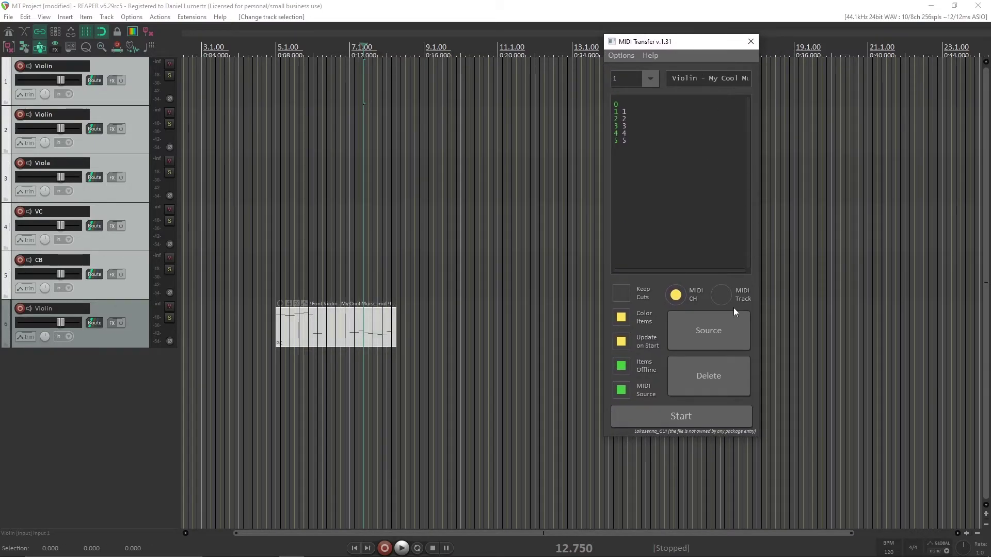
# Step: Start the transfer, disable Update on Start, delete the new items on tracks 1–5, then view MuseScore
pyautogui.click(665, 413)
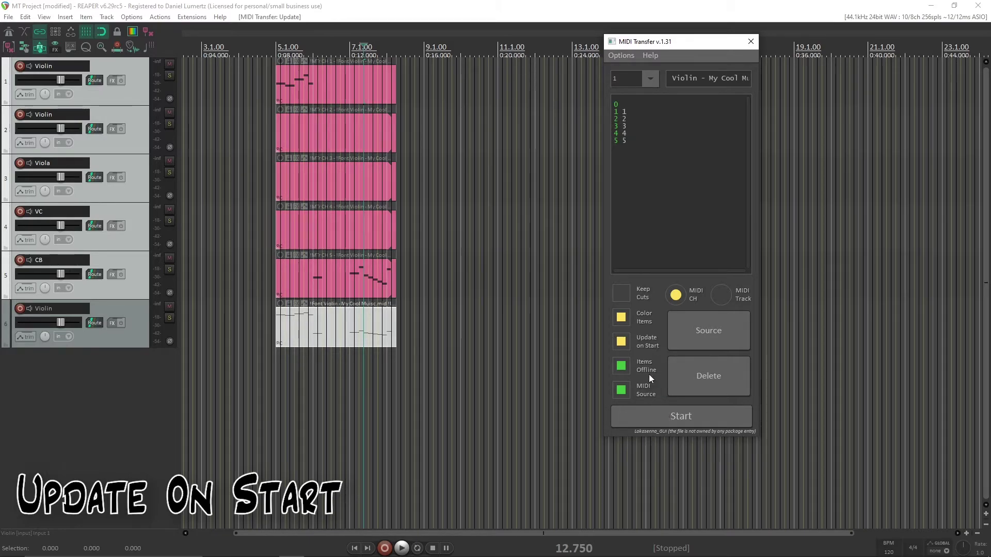
pyautogui.click(622, 343)
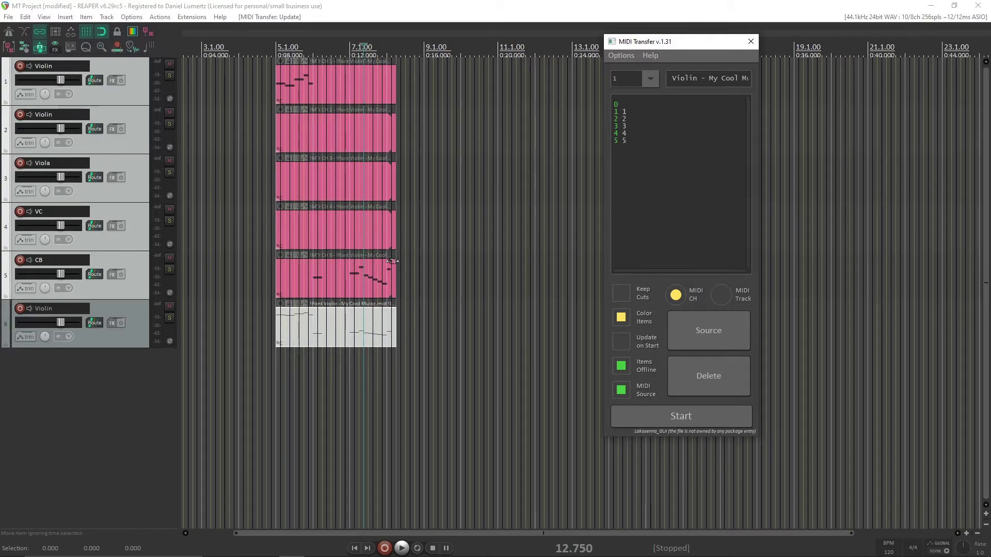
pyautogui.moveTo(398, 263); pyautogui.dragTo(308, 61)
pyautogui.click(736, 375)
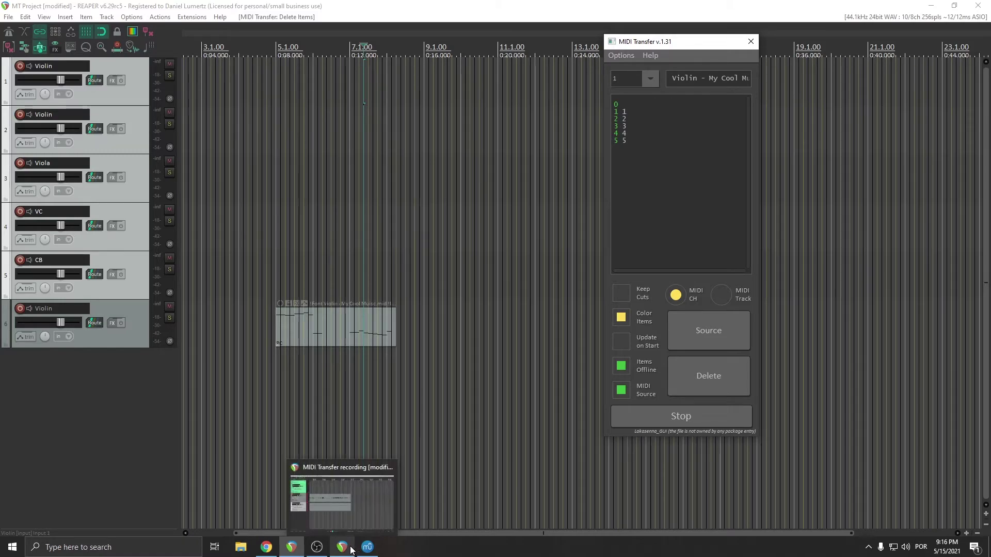
pyautogui.click(367, 547)
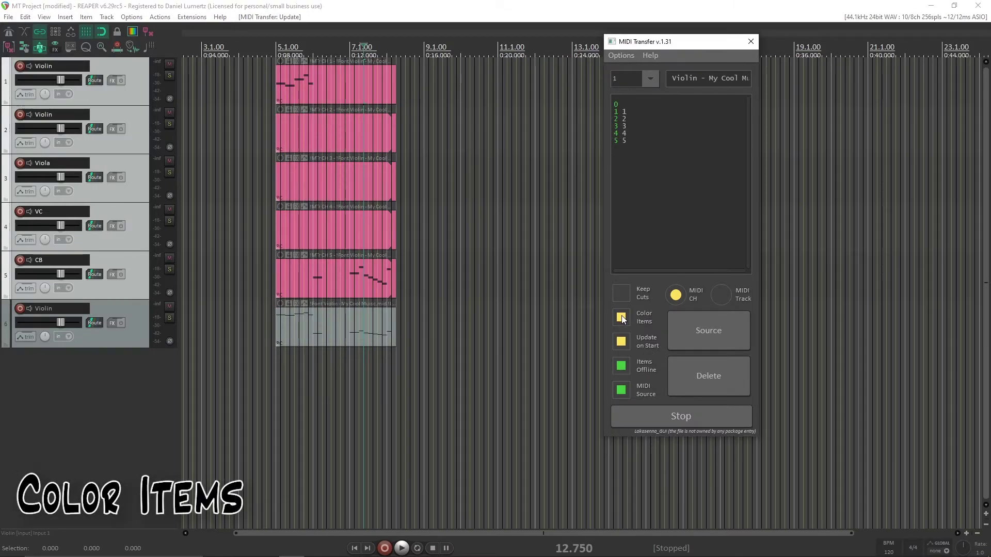
# Step: Re-enable Update on Start, check the MuseScore score, and switch Color Items back on
pyautogui.click(622, 341)
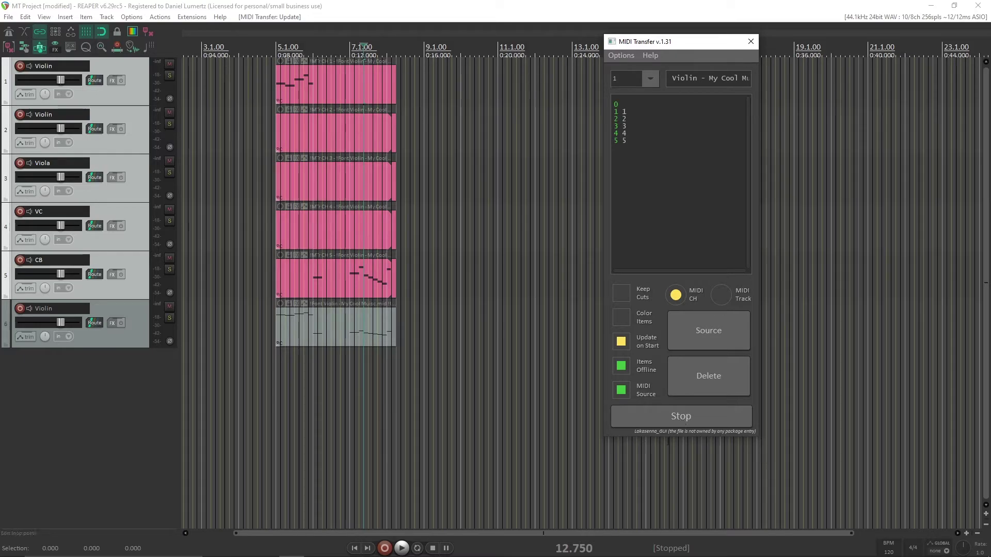
pyautogui.click(367, 547)
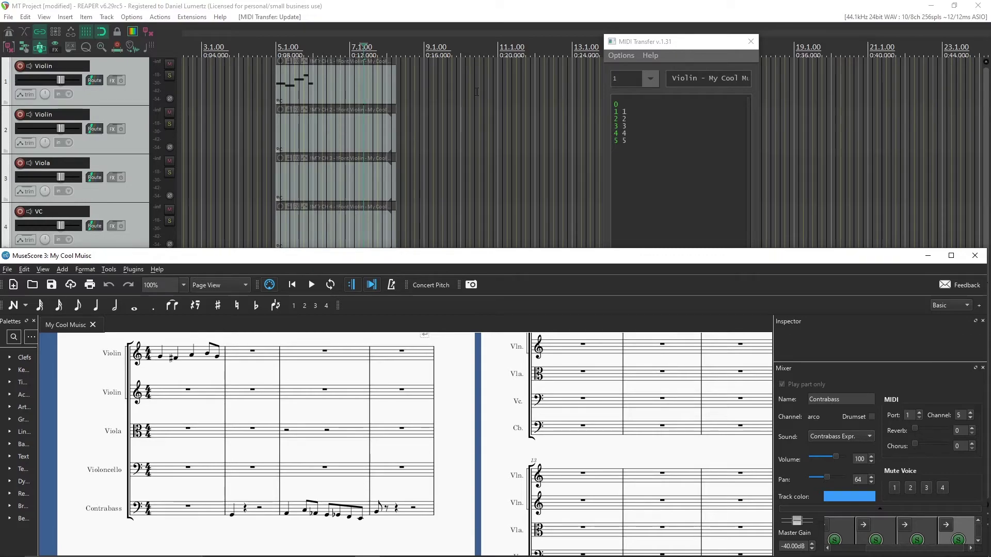
pyautogui.click(695, 123)
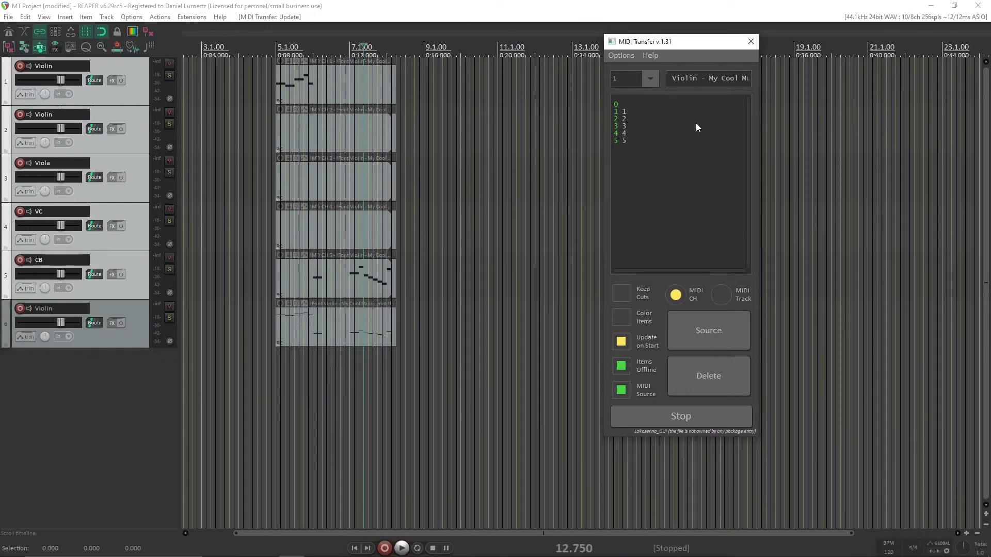
pyautogui.click(618, 318)
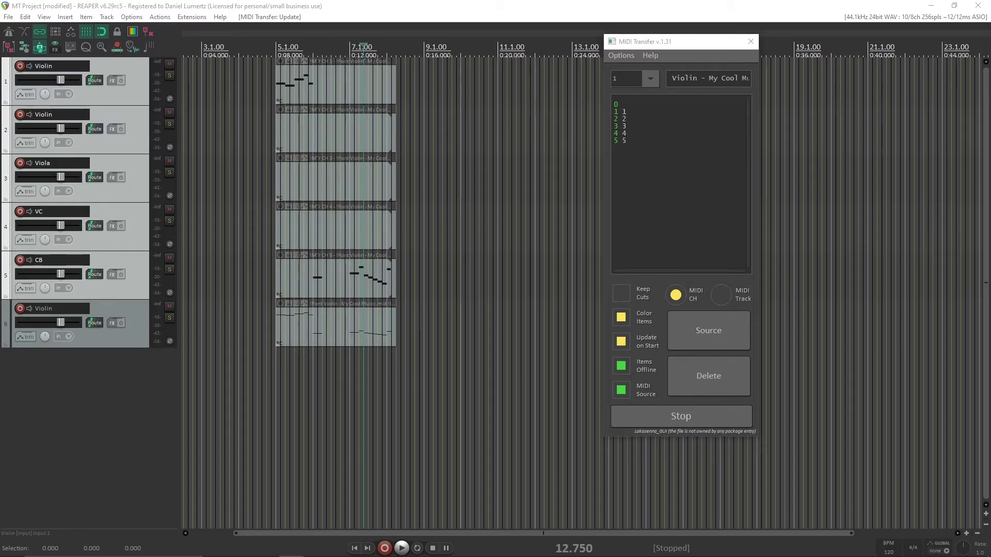
# Step: Choose a light cyan in the Color dialog and refresh so items on tracks 1–5 turn cyan
pyautogui.moveTo(418, 236); pyautogui.dragTo(427, 237)
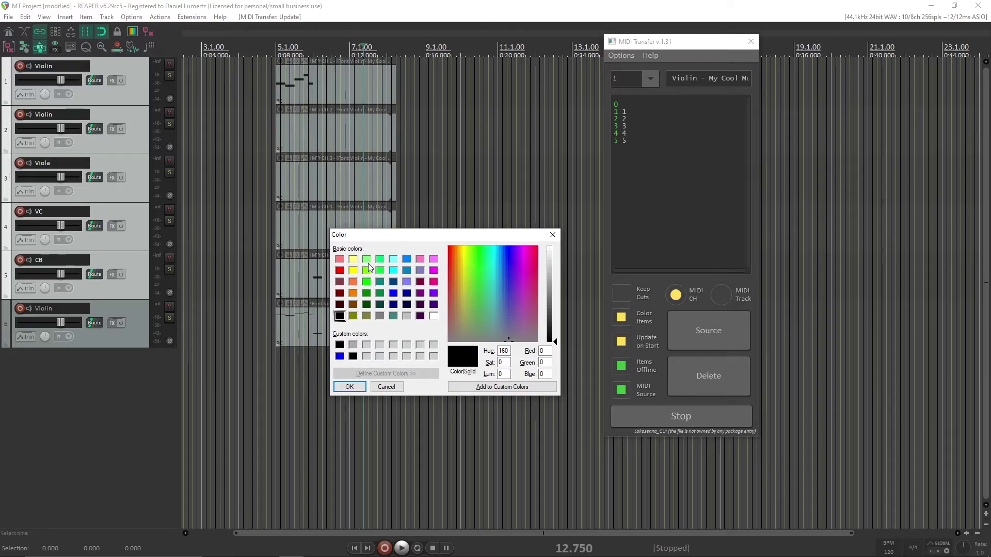
pyautogui.moveTo(483, 282)
pyautogui.mouseDown()
pyautogui.moveTo(479, 292)
pyautogui.moveTo(494, 279)
pyautogui.mouseUp()
pyautogui.moveTo(549, 304); pyautogui.dragTo(550, 266)
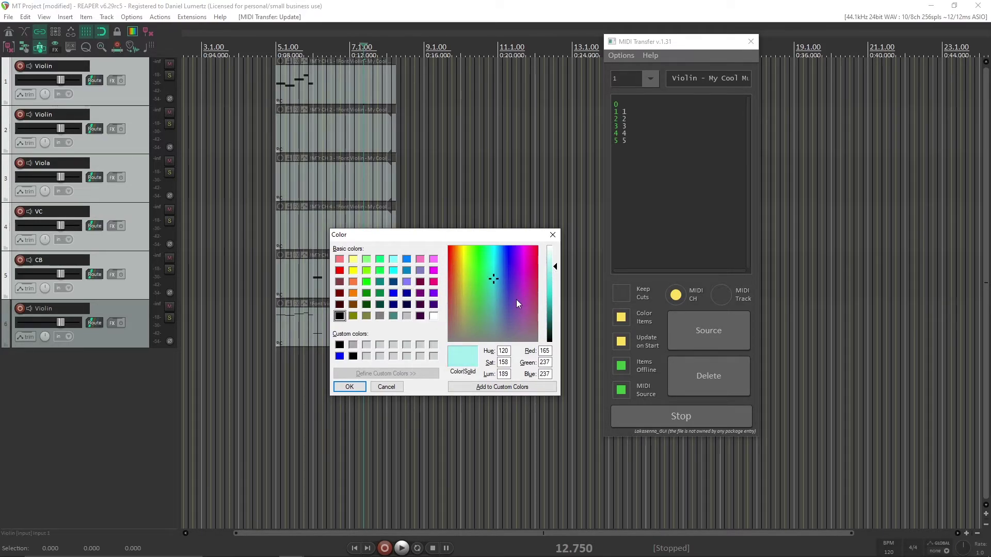
pyautogui.click(349, 388)
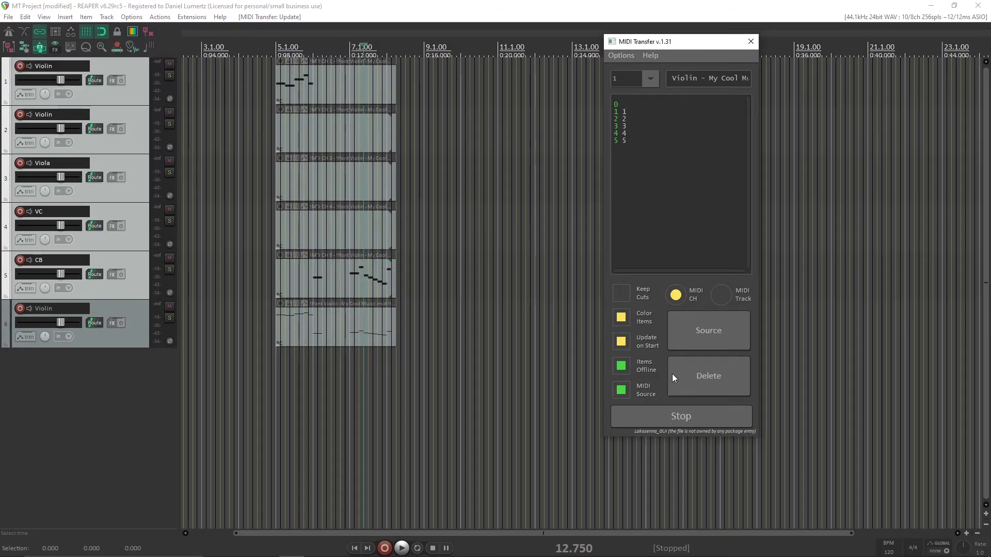
pyautogui.click(665, 419)
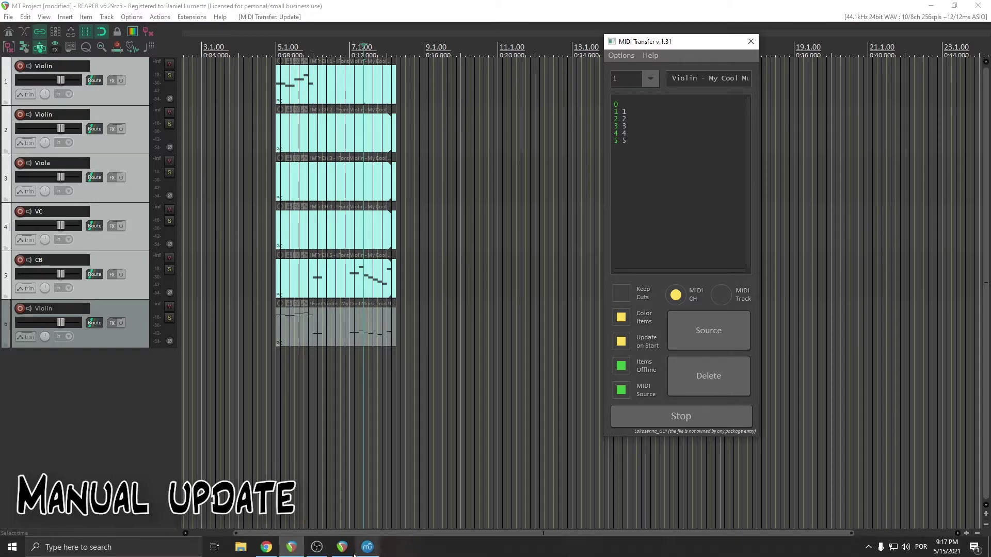
pyautogui.click(369, 549)
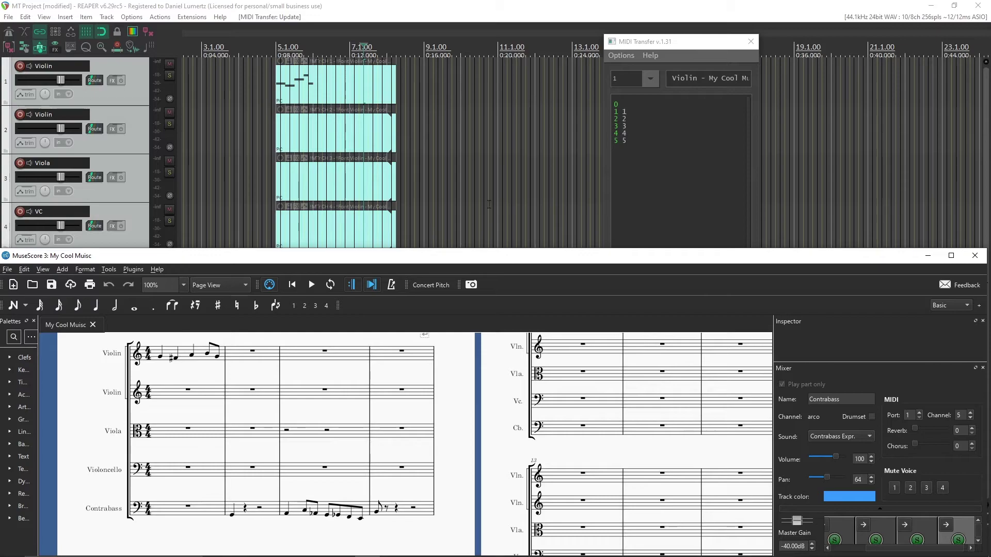
pyautogui.click(682, 51)
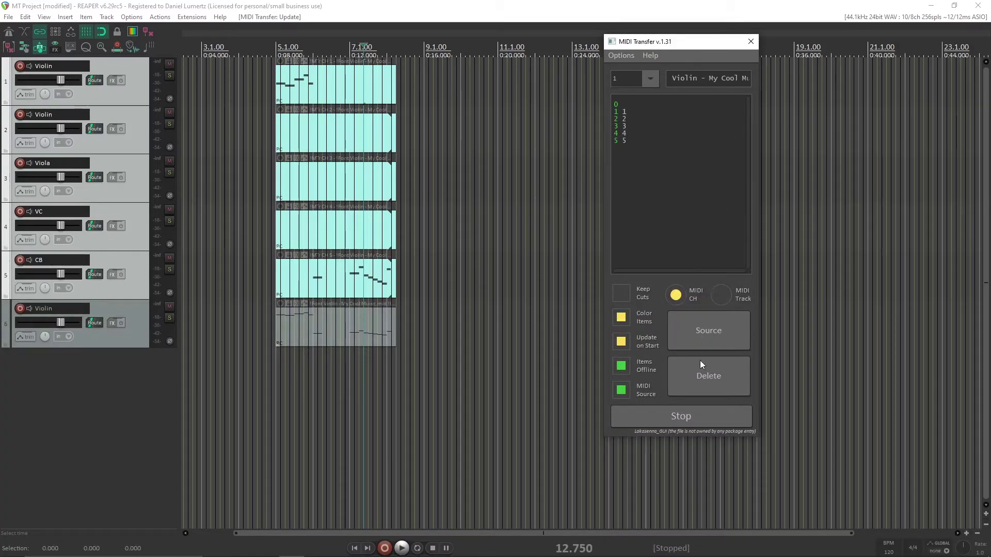
pyautogui.click(673, 420)
pyautogui.click(717, 383)
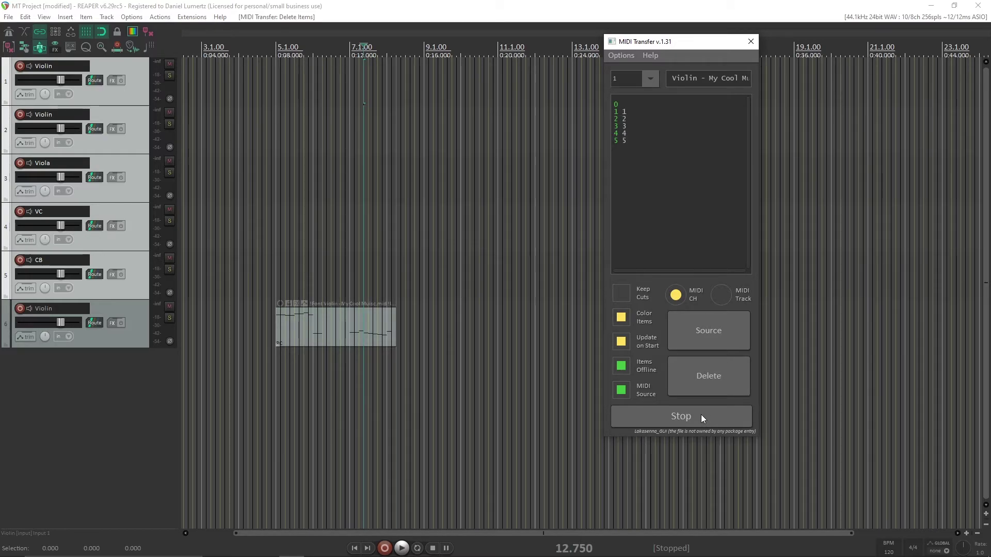
pyautogui.click(721, 379)
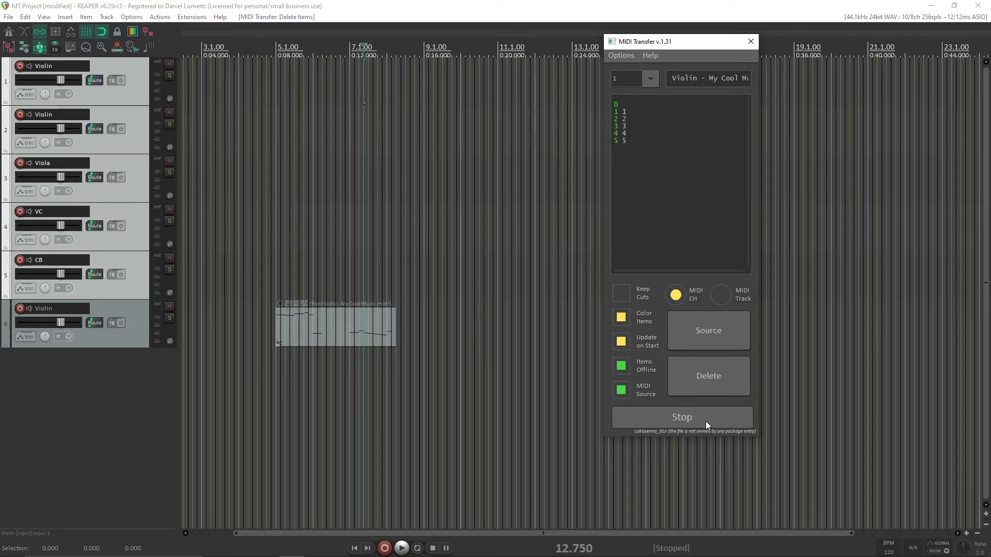
pyautogui.click(725, 381)
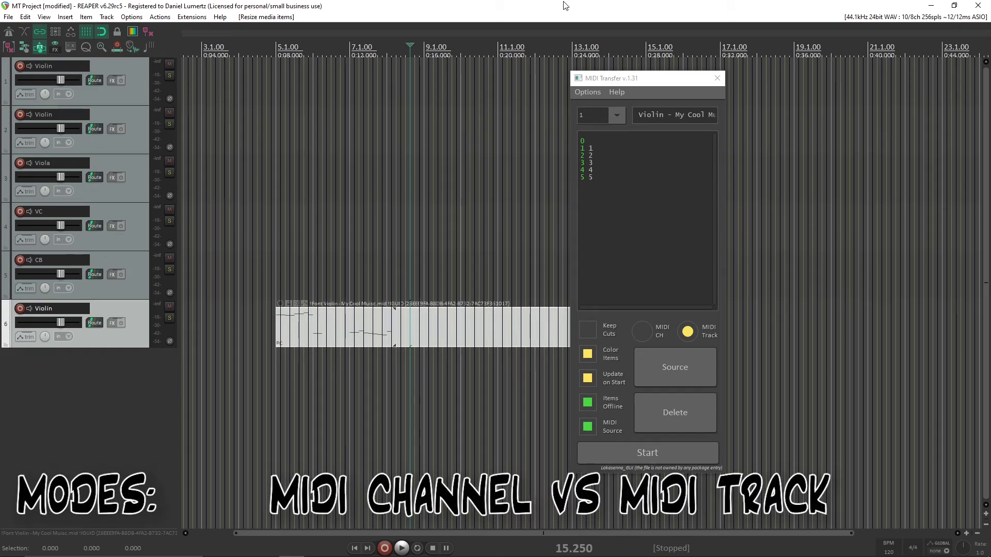
# Step: Set MIDI Transfer to track mode, clear MuseScore's measure selection, then click Start to transfer
pyautogui.click(644, 332)
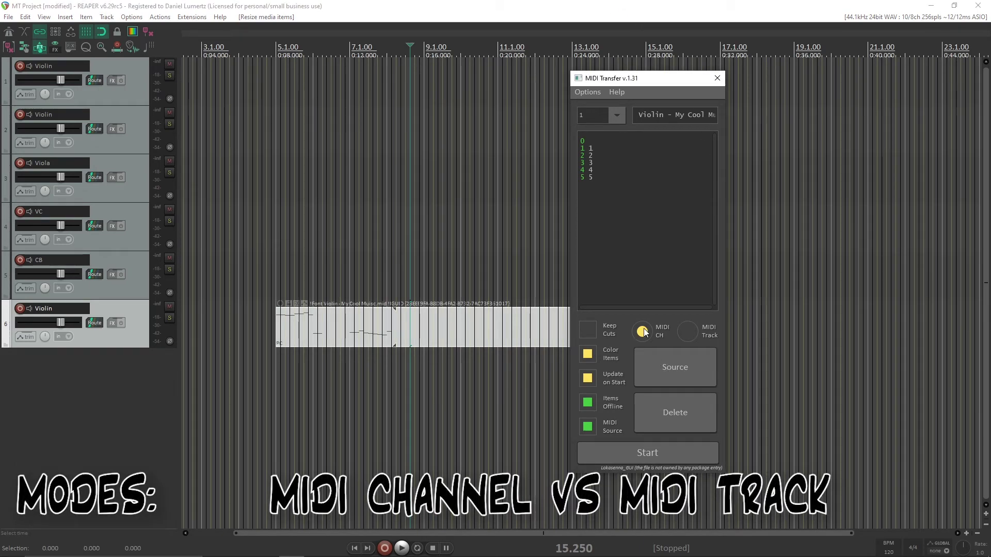
pyautogui.click(685, 336)
pyautogui.click(688, 332)
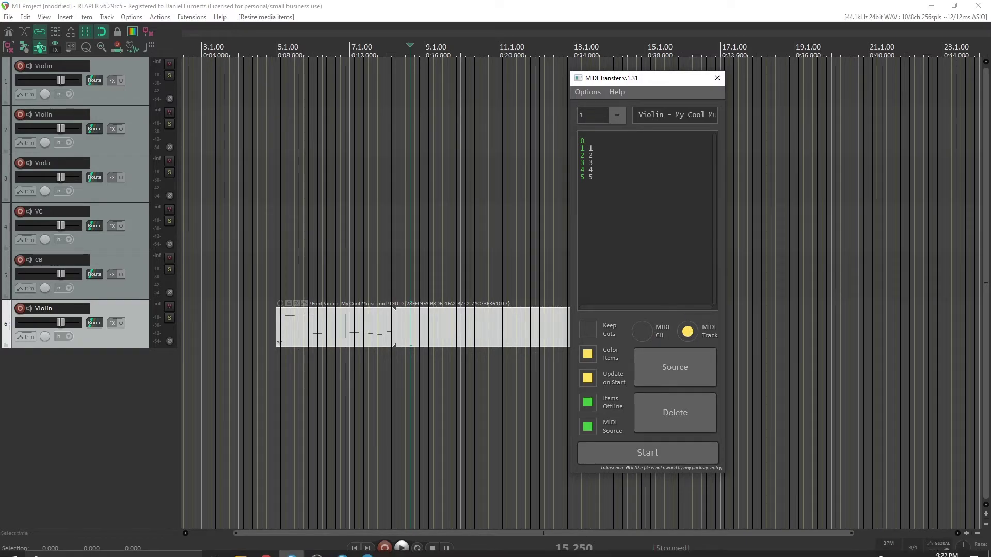
pyautogui.click(367, 547)
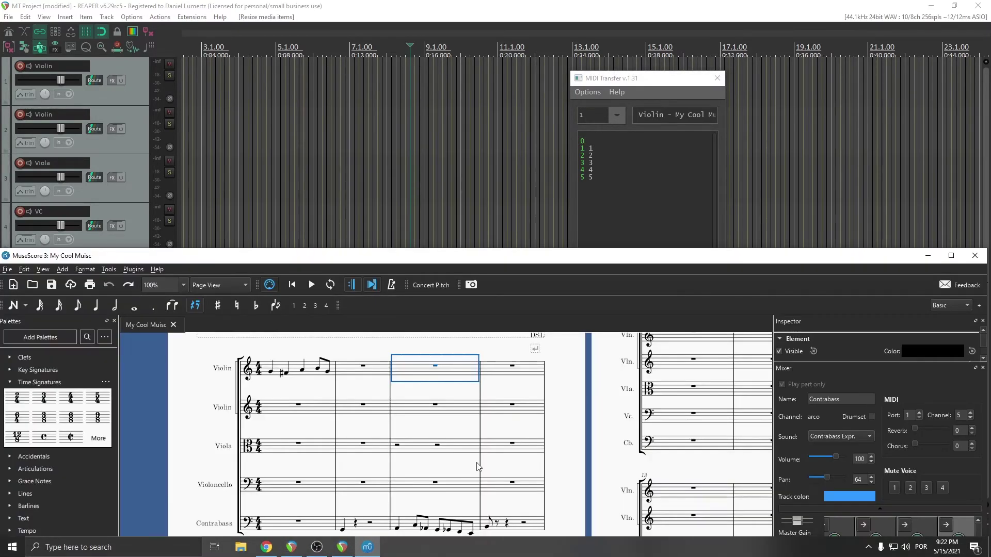
pyautogui.click(583, 427)
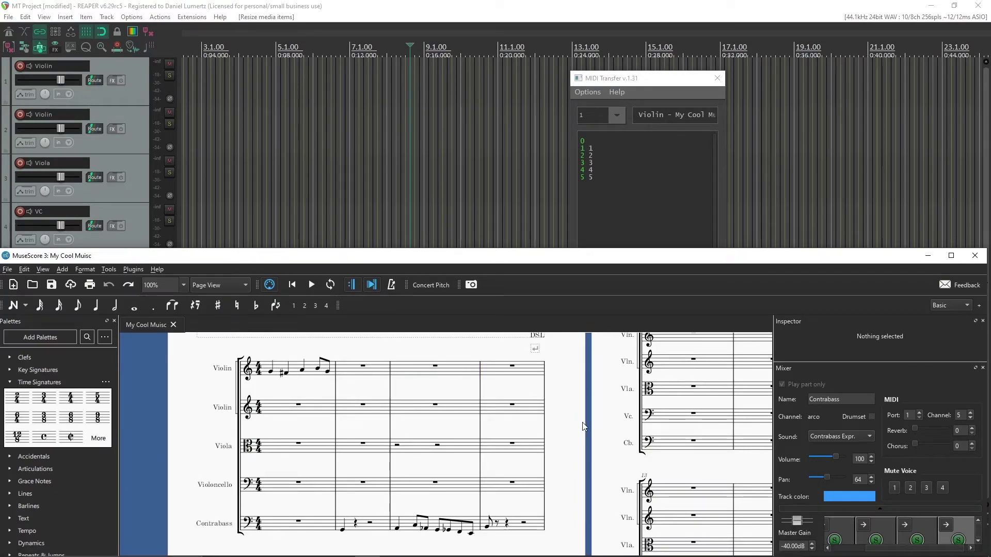
pyautogui.click(598, 16)
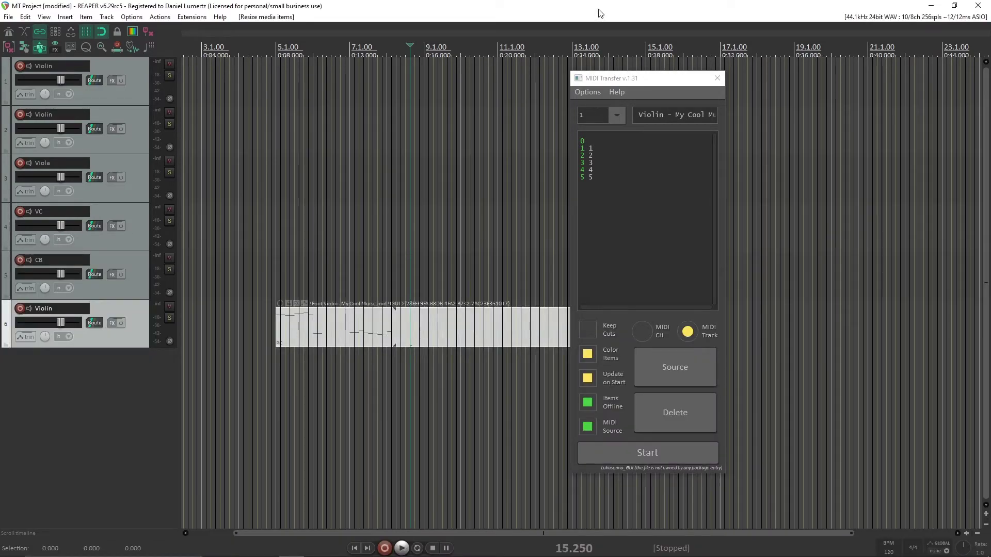
pyautogui.click(646, 450)
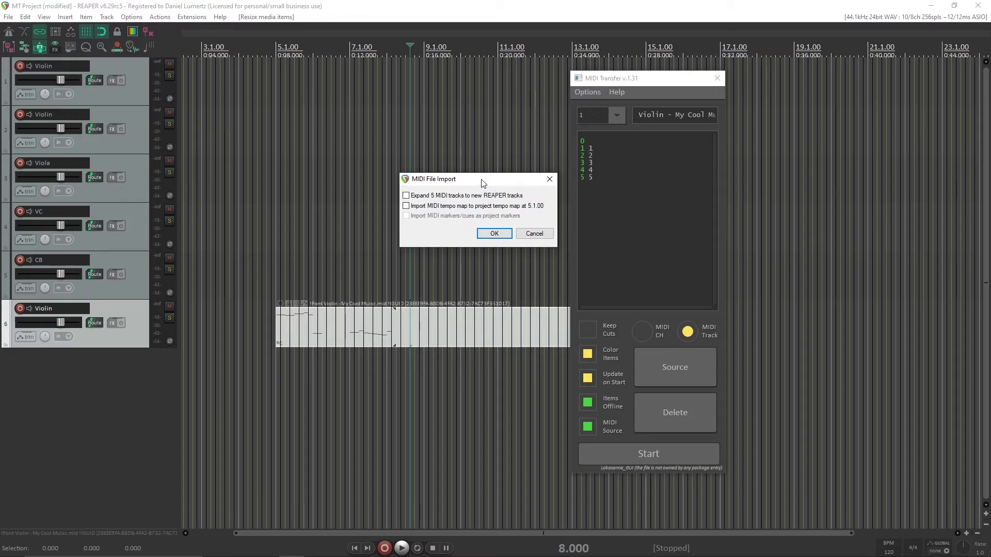
# Step: Confirm the MIDI File Import with 'Import MIDI tempo map to project tempo map' ticked
pyautogui.moveTo(484, 183); pyautogui.dragTo(488, 199)
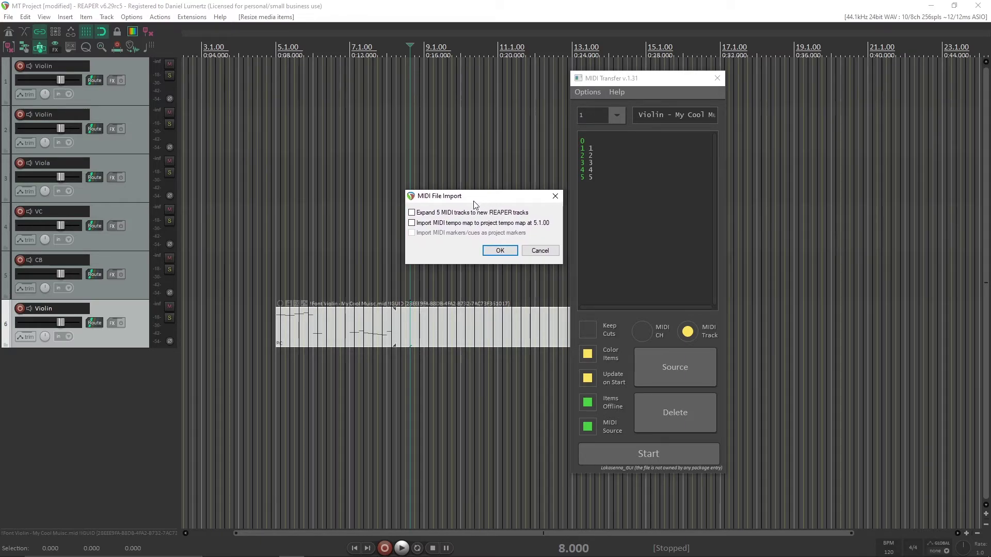
pyautogui.click(455, 227)
pyautogui.click(499, 251)
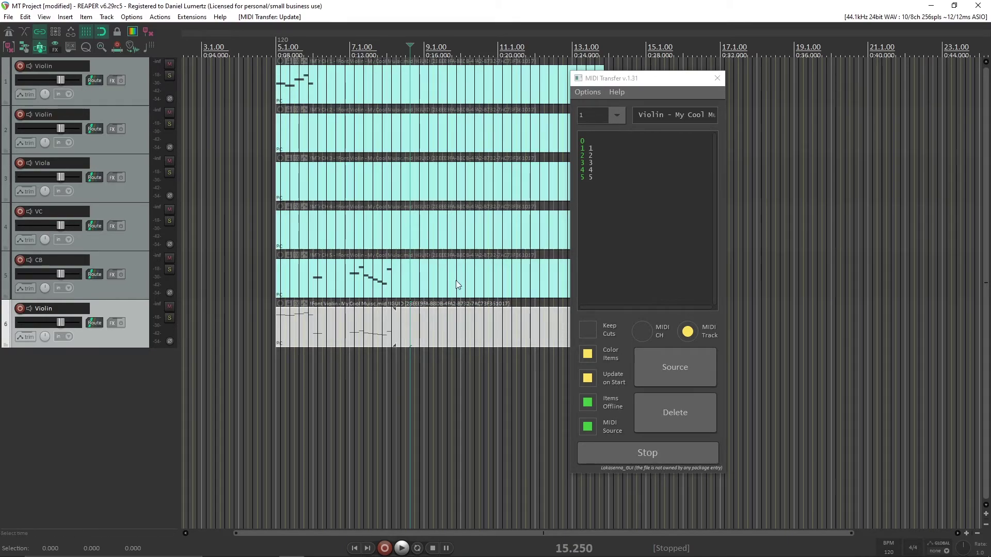
# Step: In MuseScore, set the first Violin's measure 2 to 3/4 and a later rest measure to 5/4
pyautogui.moveTo(454, 555)
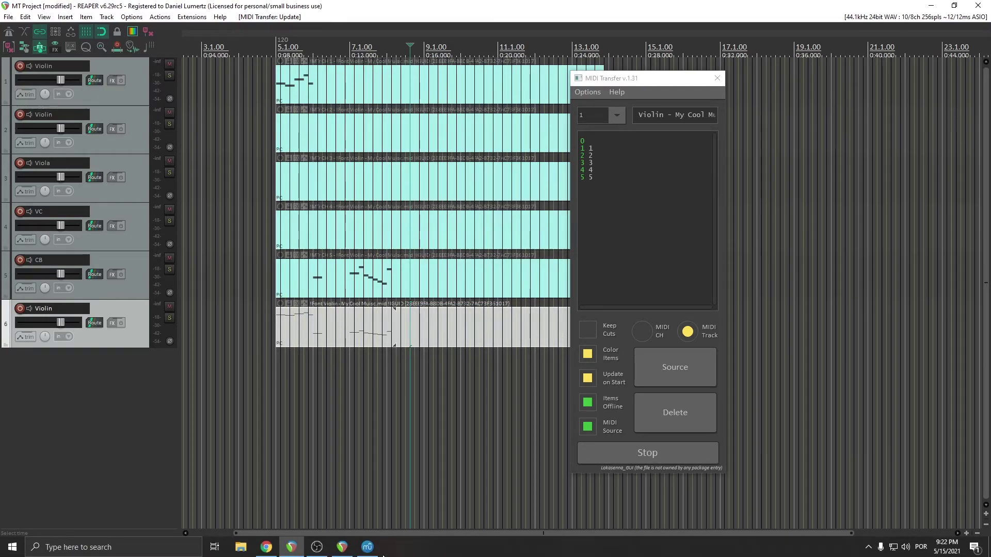
pyautogui.click(368, 547)
pyautogui.scroll(-1, 411, 388)
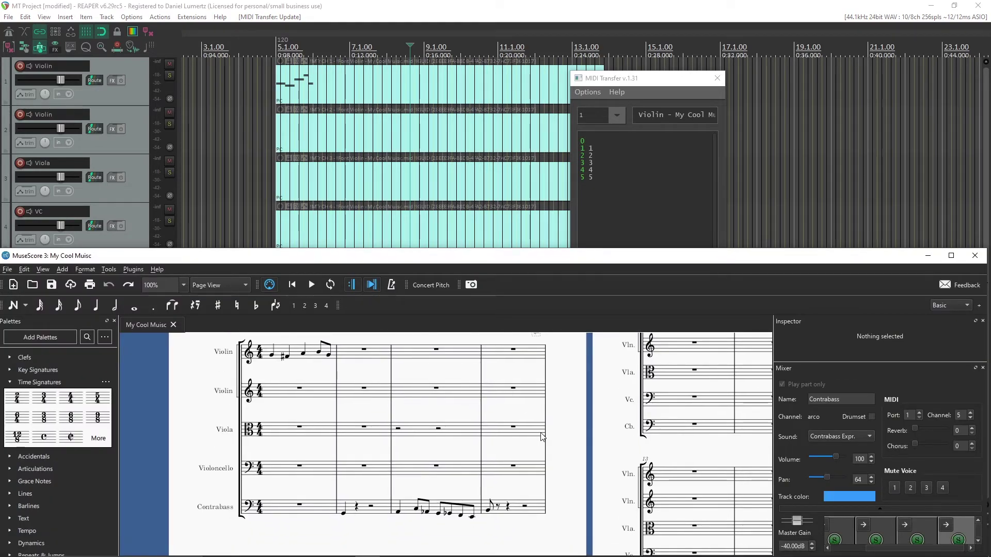
pyautogui.click(374, 360)
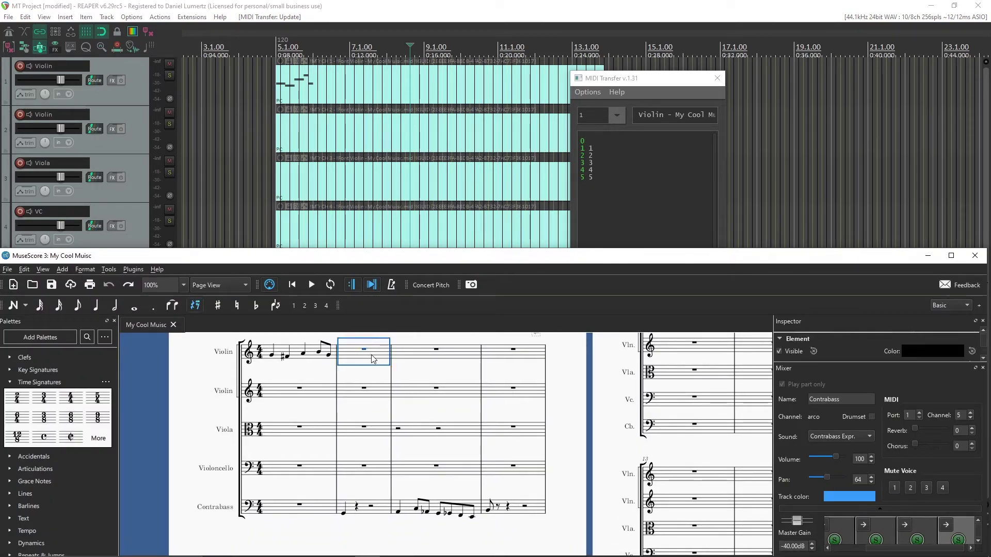
pyautogui.click(43, 397)
pyautogui.click(448, 355)
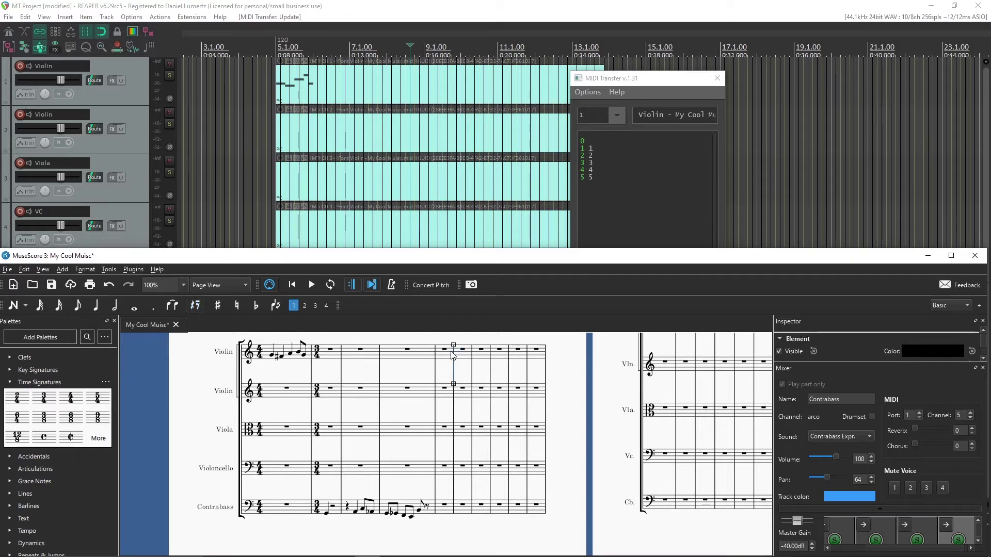
pyautogui.click(97, 398)
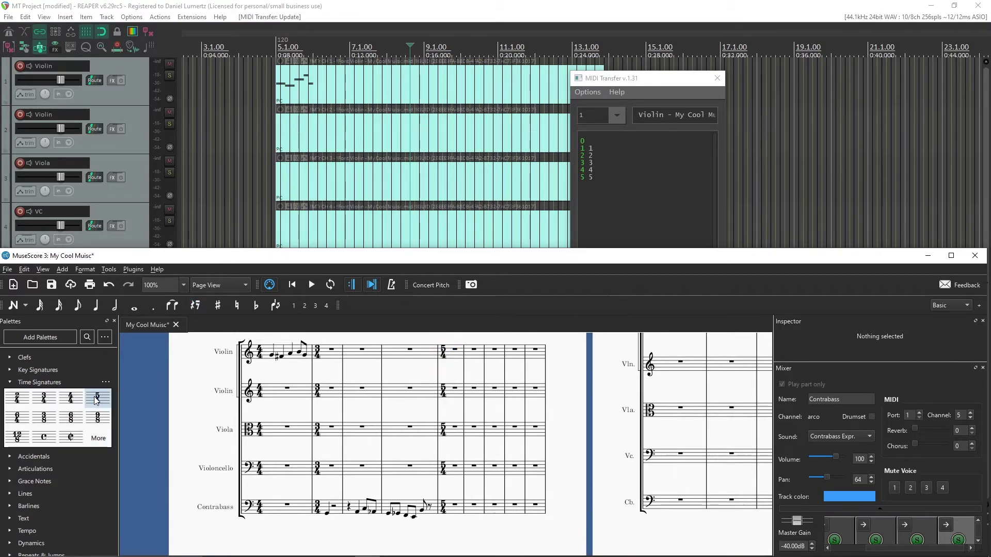
# Step: Paste the Contrabass measure into Violin 2's 3/4 bar, raise it with Ctrl+Up, and send to REAPER
pyautogui.click(417, 511)
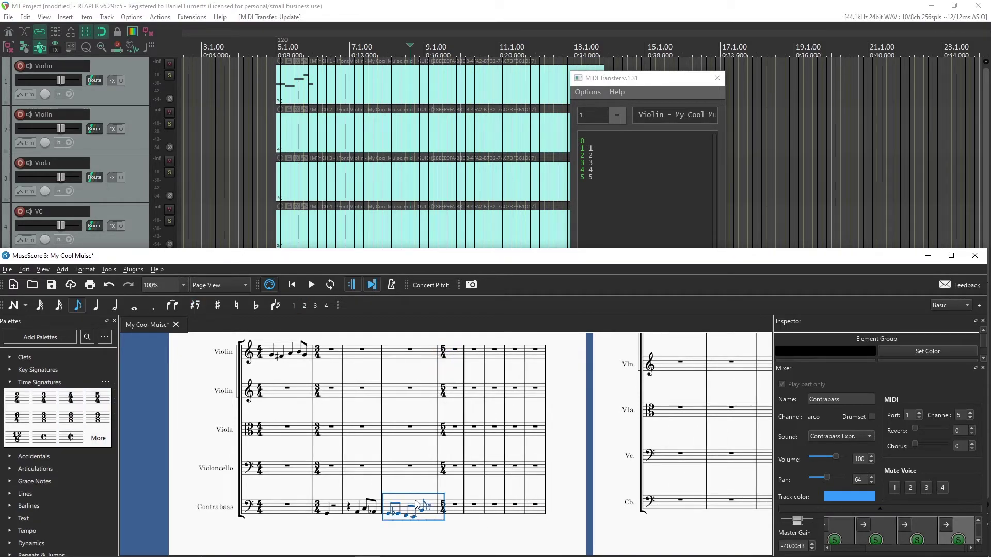
pyautogui.click(376, 430)
pyautogui.click(328, 392)
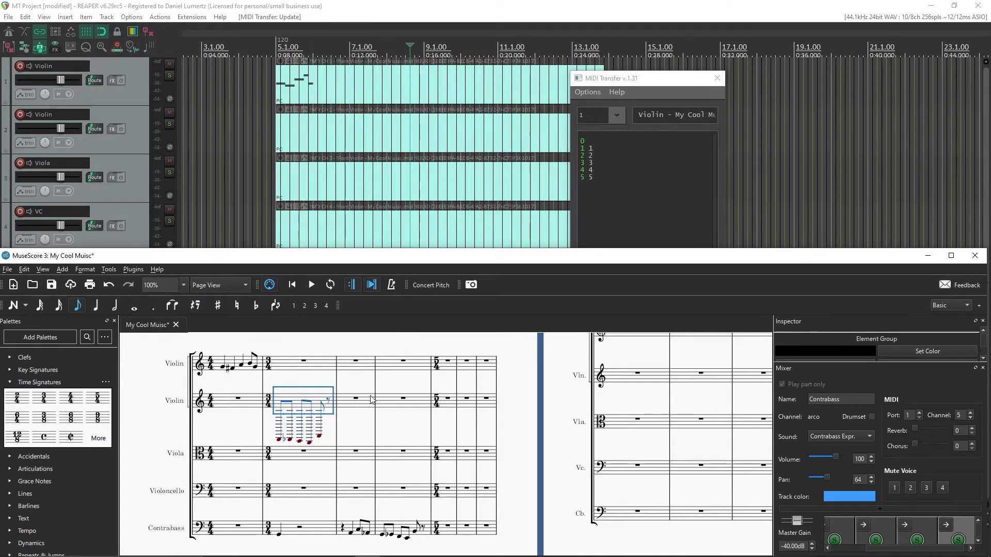
pyautogui.hotkey('ctrl', 'v')
pyautogui.hotkey('ctrl', 'Up')
pyautogui.hotkey('ctrl', 'Up')
pyautogui.hotkey('ctrl', 'Up')
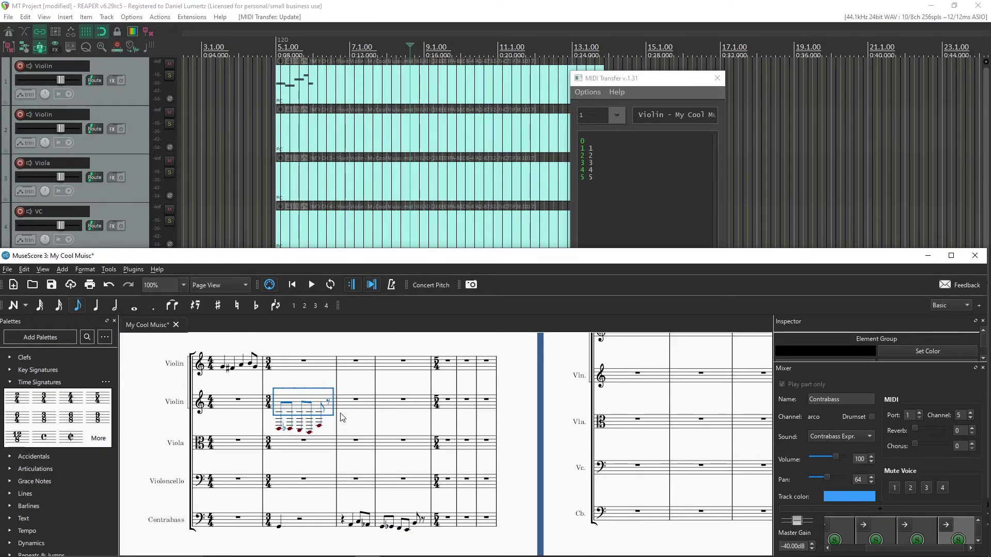
pyautogui.click(397, 385)
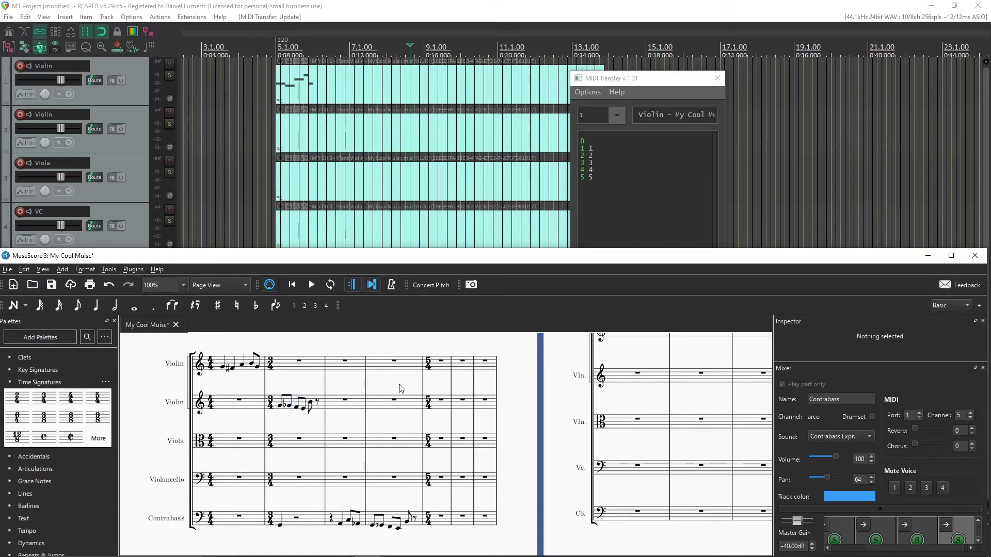
pyautogui.click(619, 8)
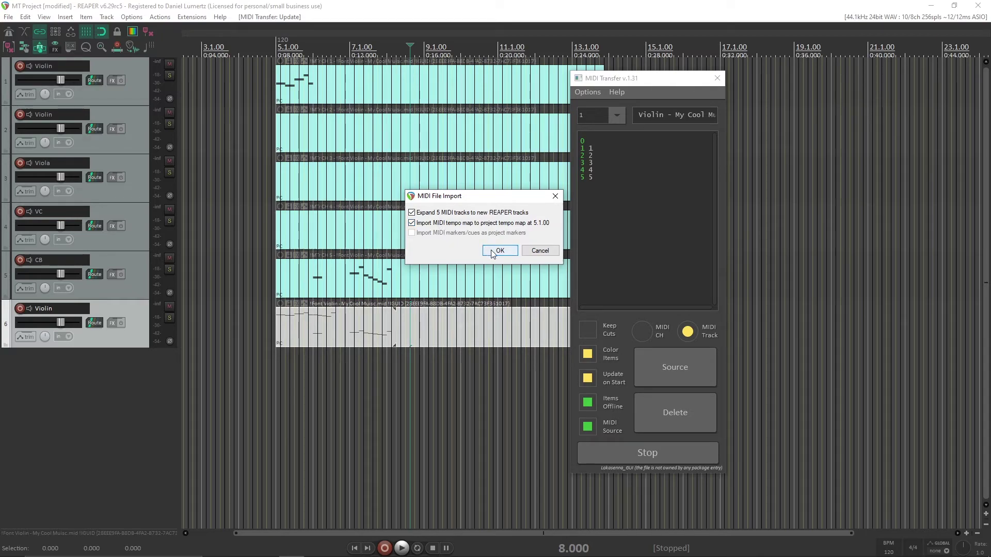
# Step: Accept the updated MIDI import with its tempo map and zoom in on the imported bars
pyautogui.click(500, 251)
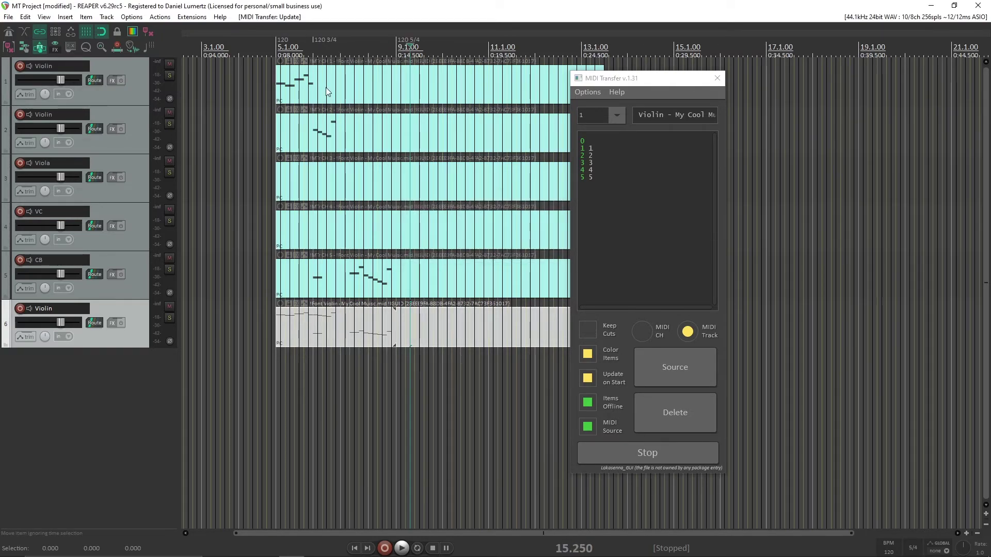
pyautogui.scroll(3, 326, 92)
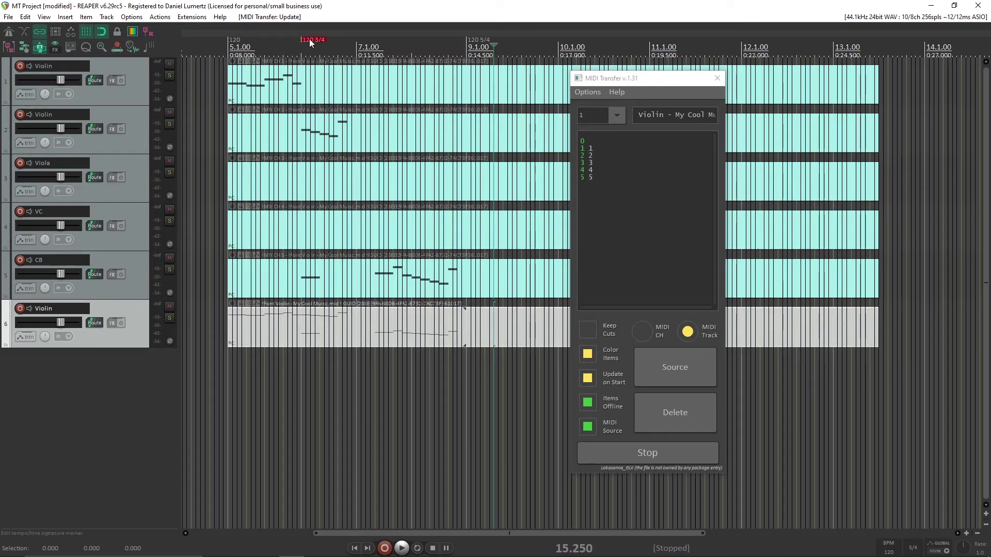
pyautogui.moveTo(302, 38); pyautogui.dragTo(430, 66)
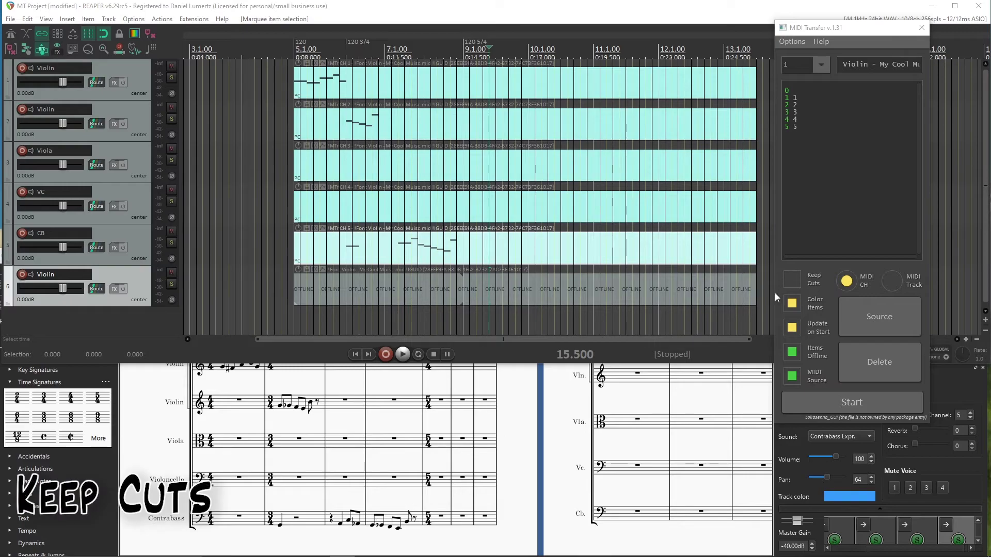
# Step: Toggle Keep Cuts, delete a marked section of the CB item, and rerun the transfer to refill it
pyautogui.click(792, 279)
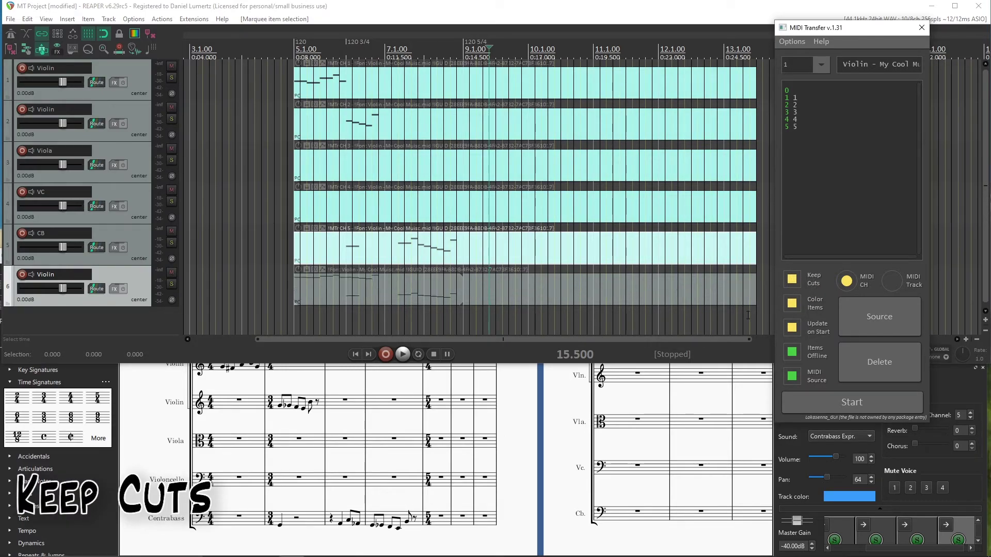
pyautogui.click(794, 281)
pyautogui.click(456, 289)
pyautogui.moveTo(390, 256); pyautogui.dragTo(492, 263)
pyautogui.press('Delete')
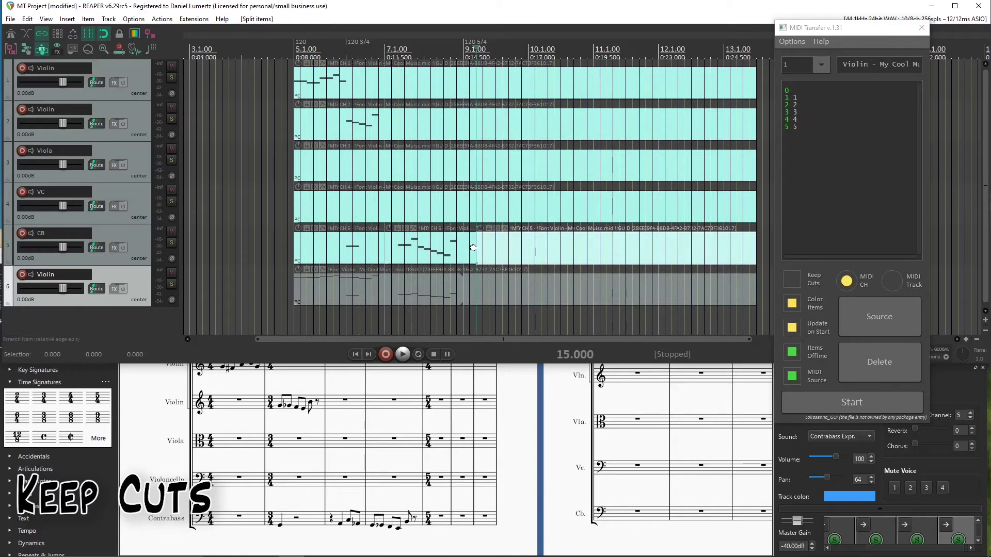
pyautogui.click(866, 403)
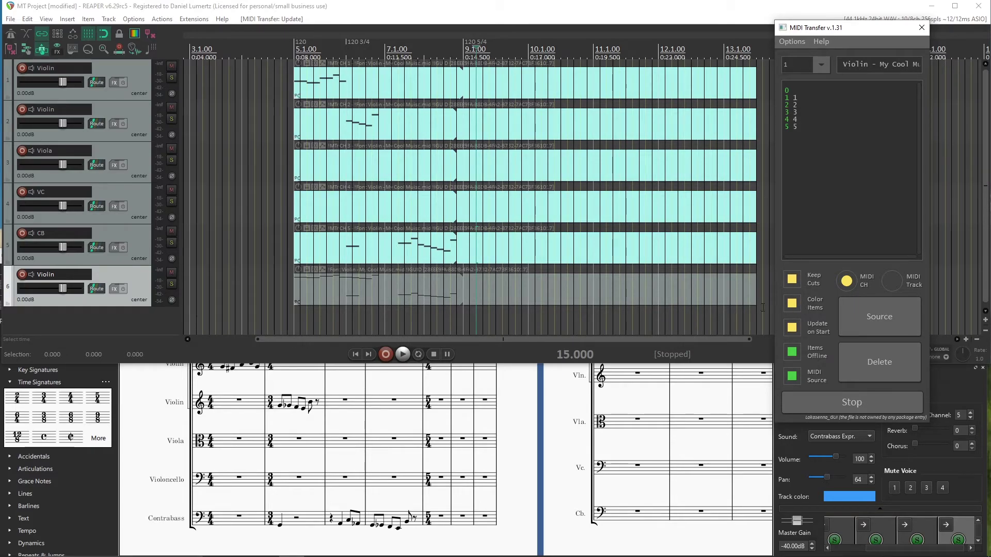
# Step: Delete the middle stretch of the CB item so a gap remains
pyautogui.click(394, 248)
pyautogui.moveTo(398, 250); pyautogui.dragTo(435, 248)
pyautogui.press('Delete')
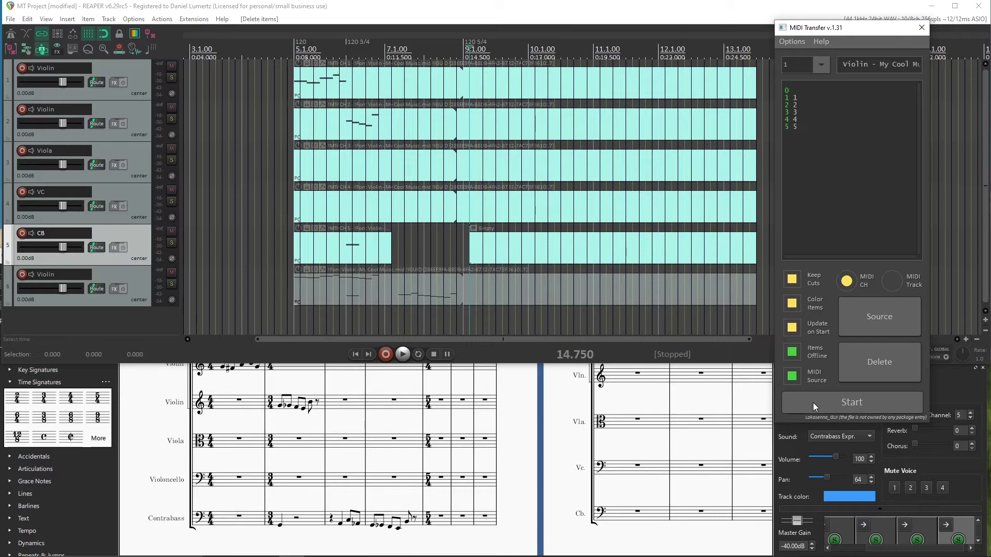
# Step: Start the transfer with Keep Cuts on and open the second Violin's glued item for note editing
pyautogui.click(861, 404)
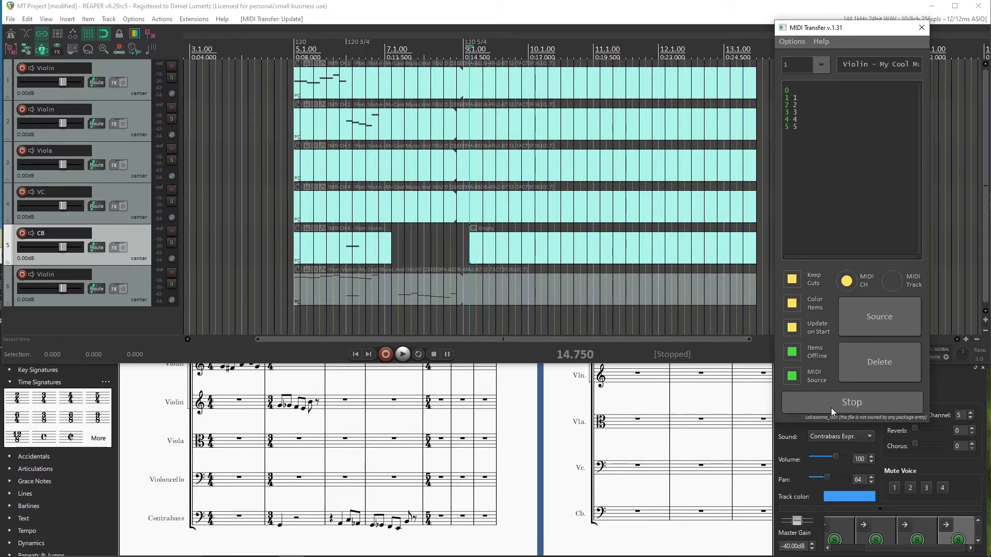
pyautogui.click(524, 380)
pyautogui.click(352, 119)
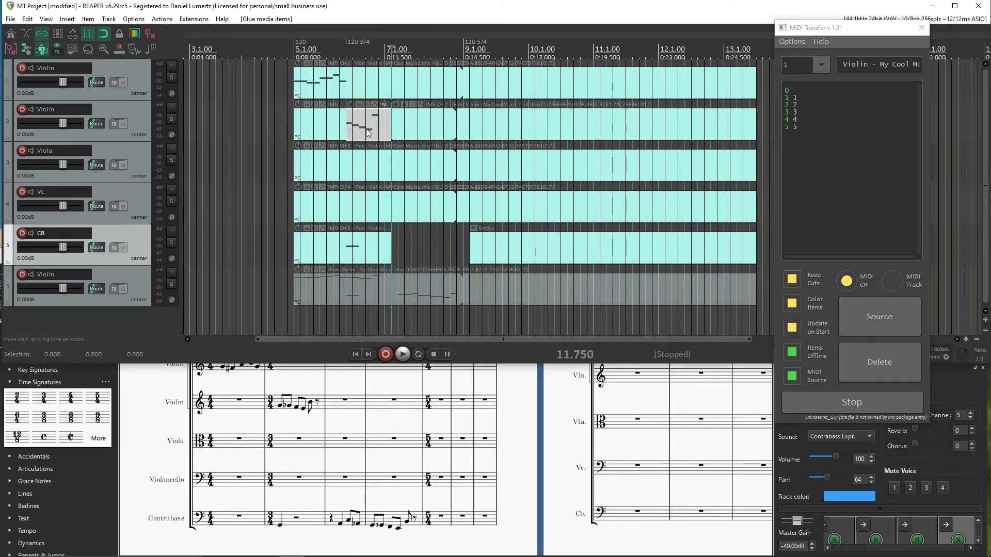
pyautogui.click(368, 133)
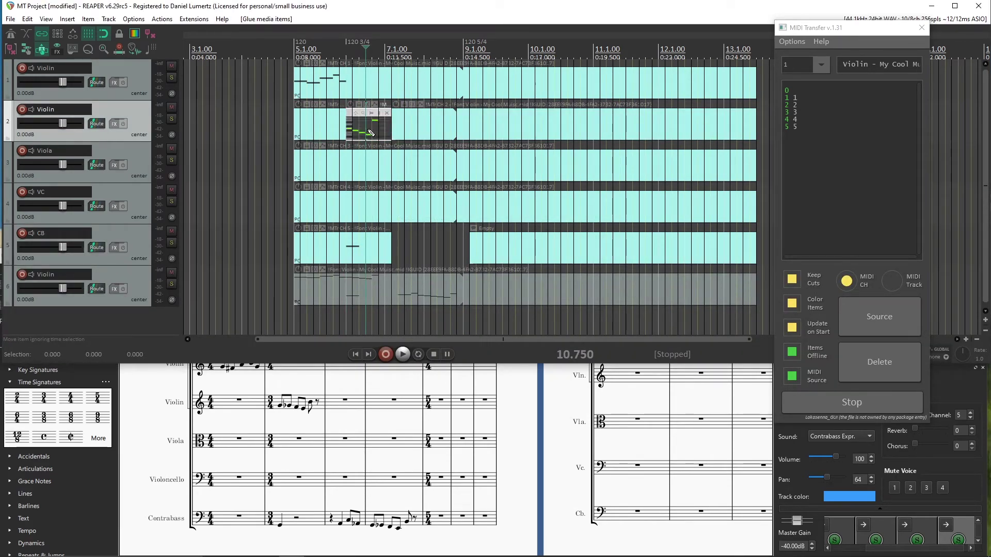
pyautogui.doubleClick(367, 132)
# Step: Delete E4, lower B4 to A#4 at velocity 39, draw a Hold Pedal curve, and restart the transfer
pyautogui.scroll(5, 367, 137)
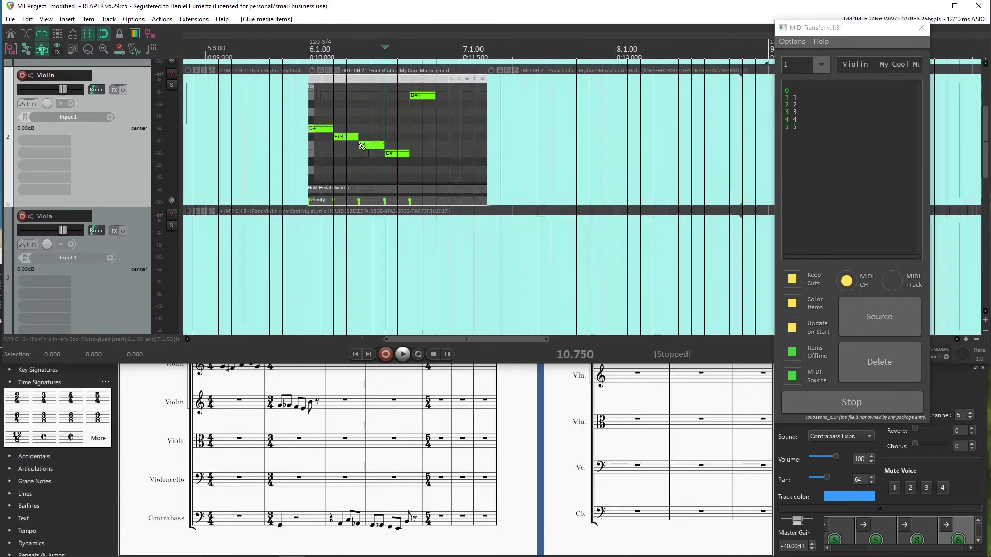
pyautogui.keyDown('alt'); pyautogui.click(411, 154); pyautogui.keyUp('alt')
pyautogui.moveTo(451, 96); pyautogui.dragTo(453, 105)
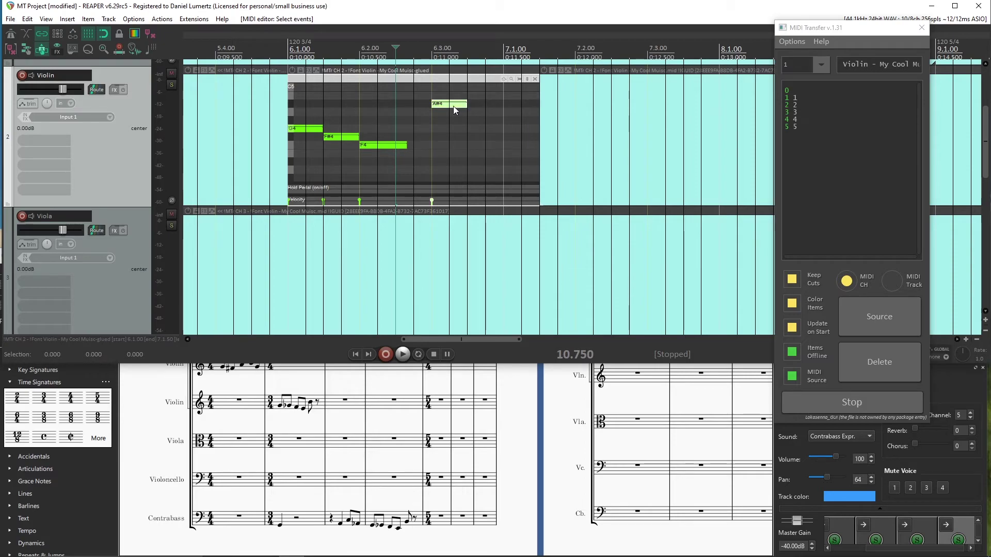
pyautogui.moveTo(435, 202); pyautogui.dragTo(432, 204)
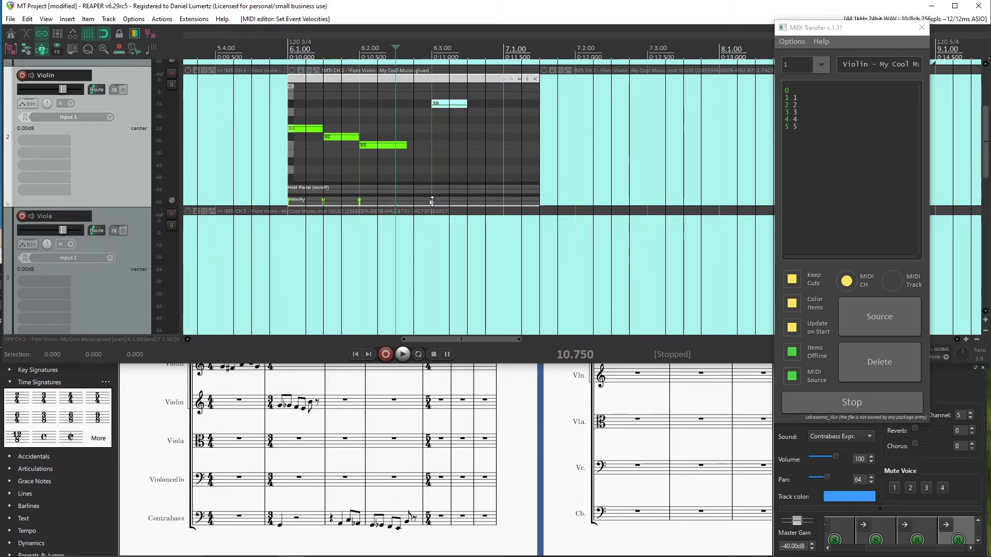
pyautogui.moveTo(343, 188); pyautogui.dragTo(455, 190)
pyautogui.scroll(-2, 445, 148)
pyautogui.scroll(-2, 445, 148)
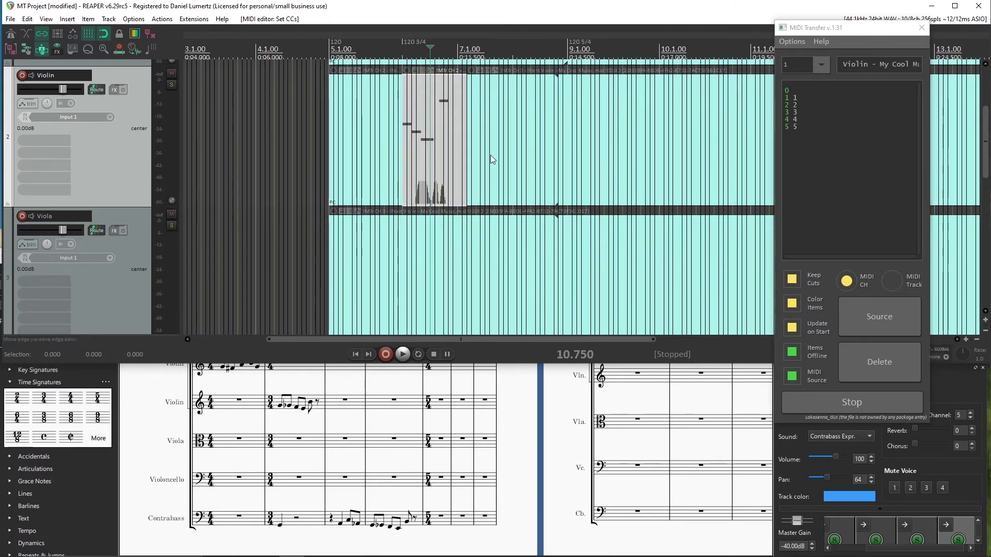
pyautogui.click(843, 397)
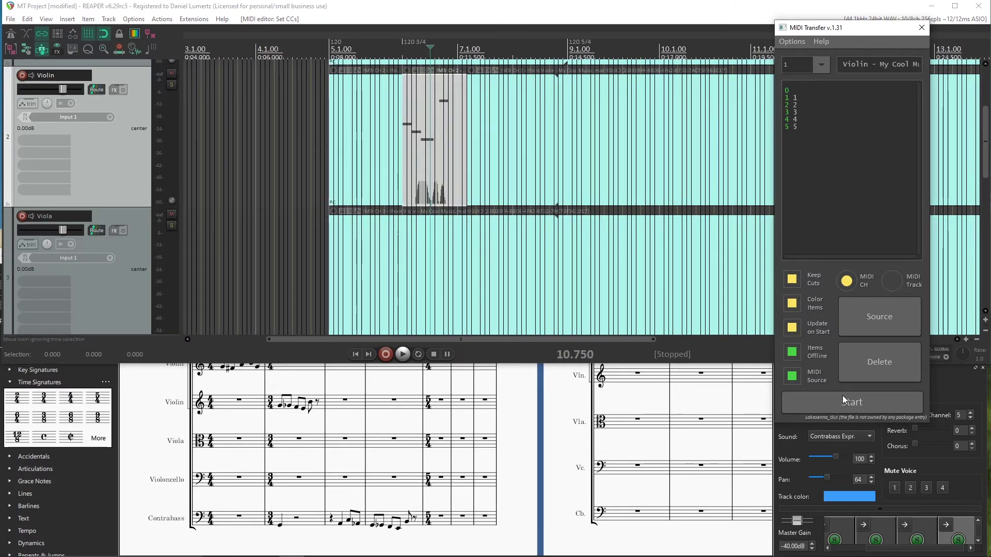
pyautogui.click(843, 397)
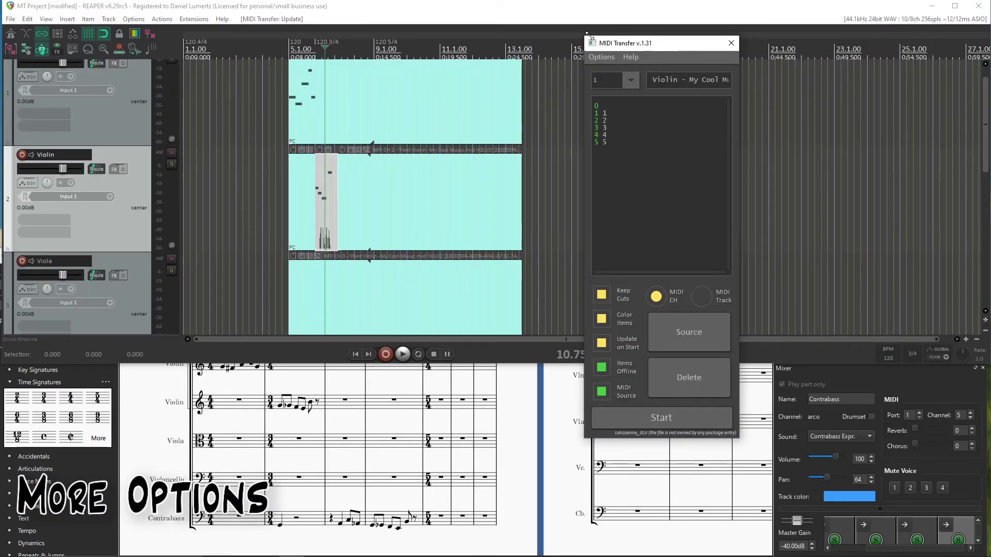
# Step: Enable CC data transfer, then reset MIDI Transfer to its default settings
pyautogui.click(601, 57)
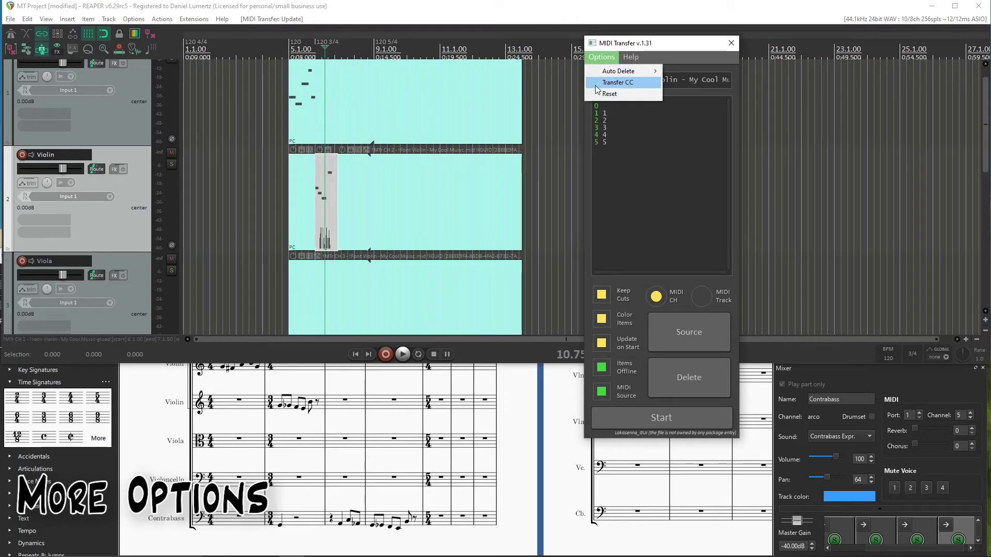
pyautogui.click(596, 86)
pyautogui.click(600, 57)
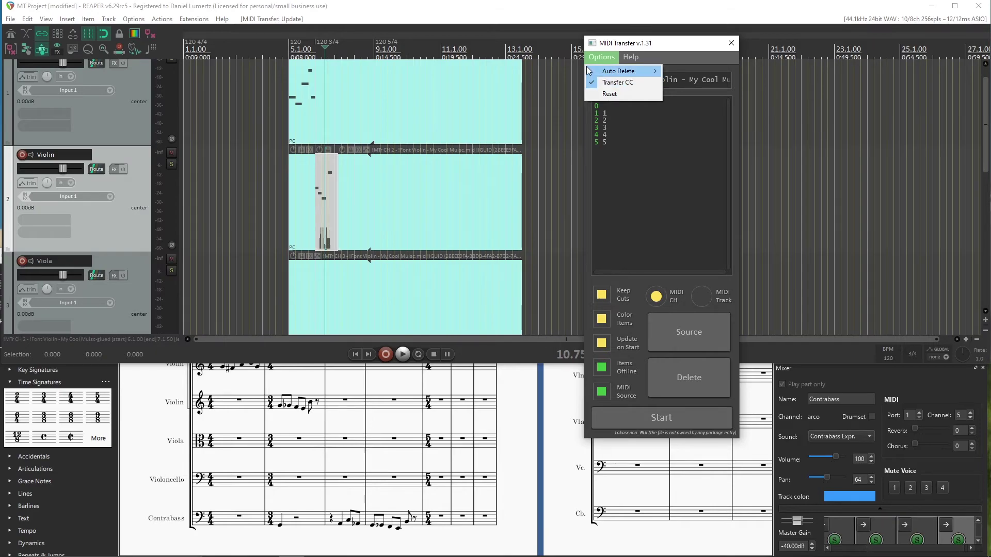
pyautogui.moveTo(597, 75)
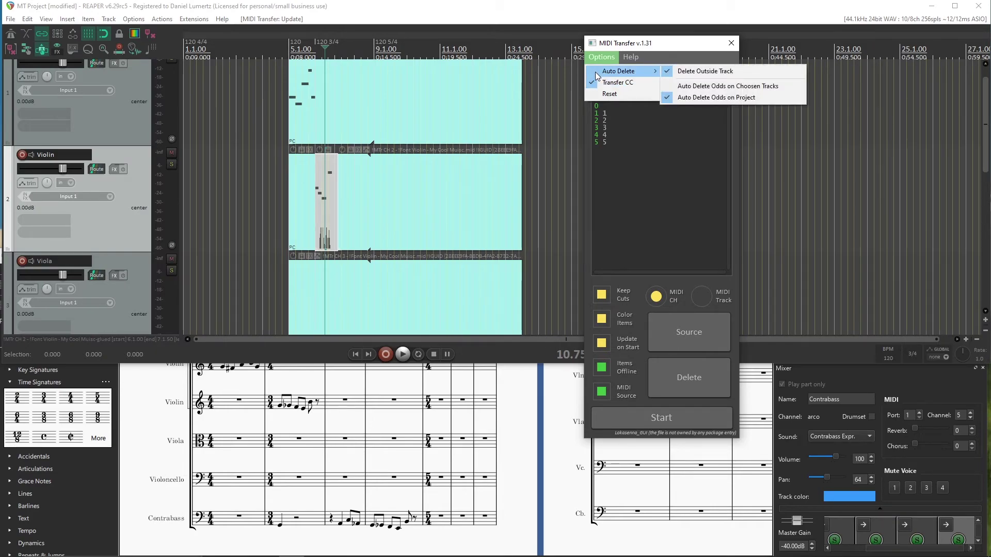
pyautogui.click(609, 94)
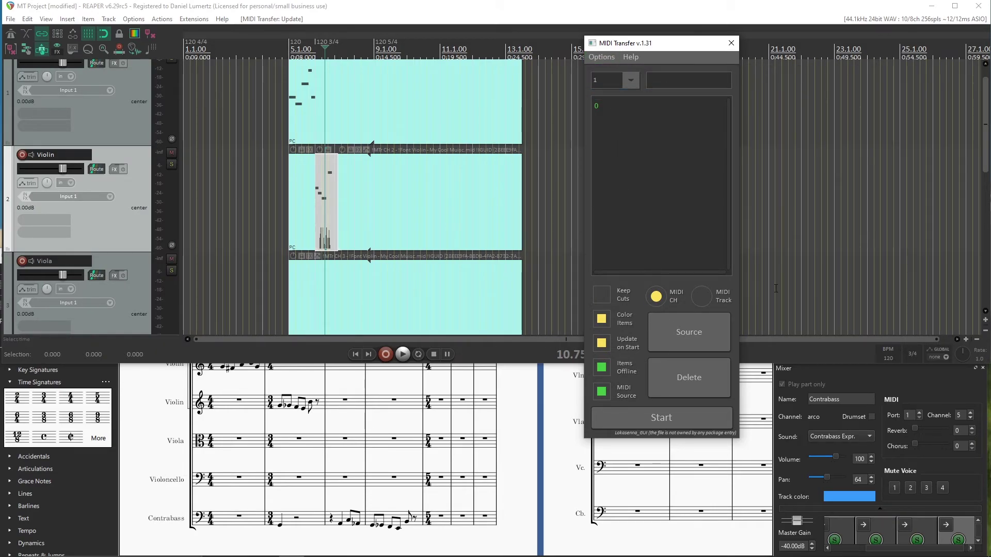
# Step: Browse the MIDI Transfer options without changing anything, then open the help links
pyautogui.click(607, 58)
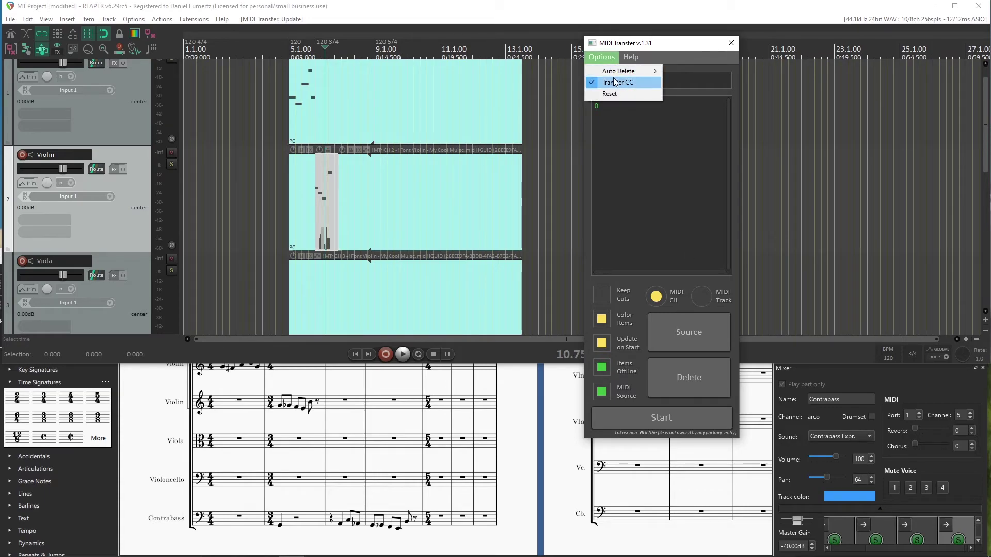
pyautogui.moveTo(623, 71)
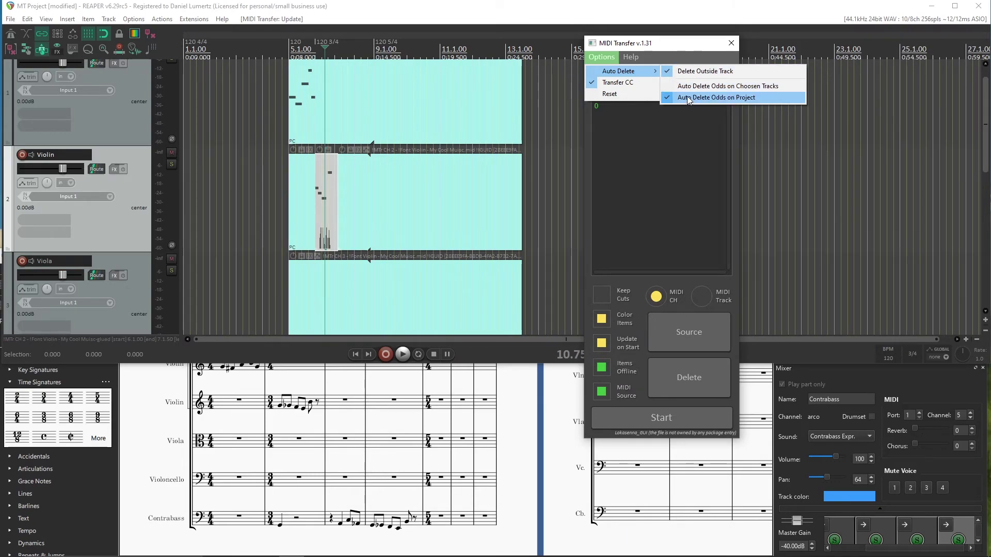
pyautogui.click(635, 57)
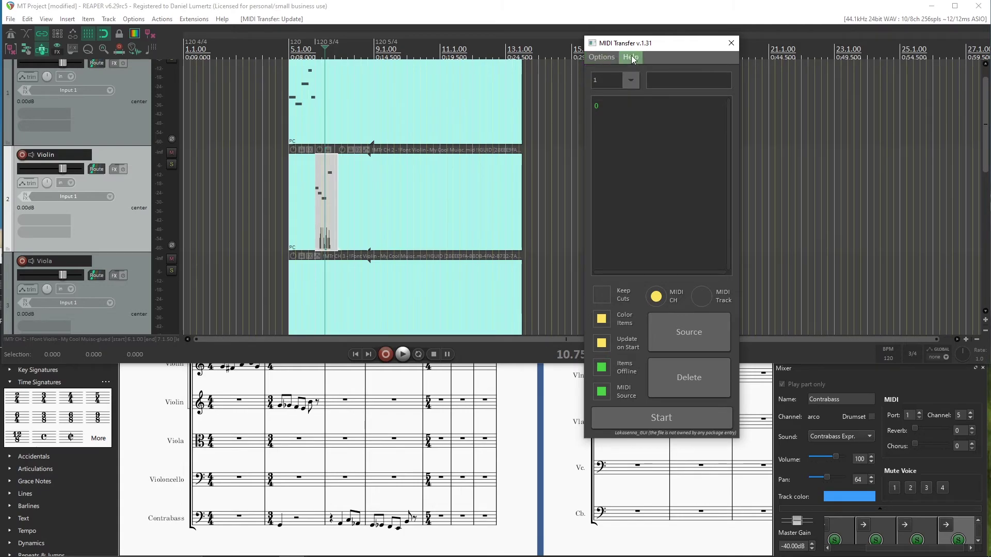
pyautogui.click(633, 58)
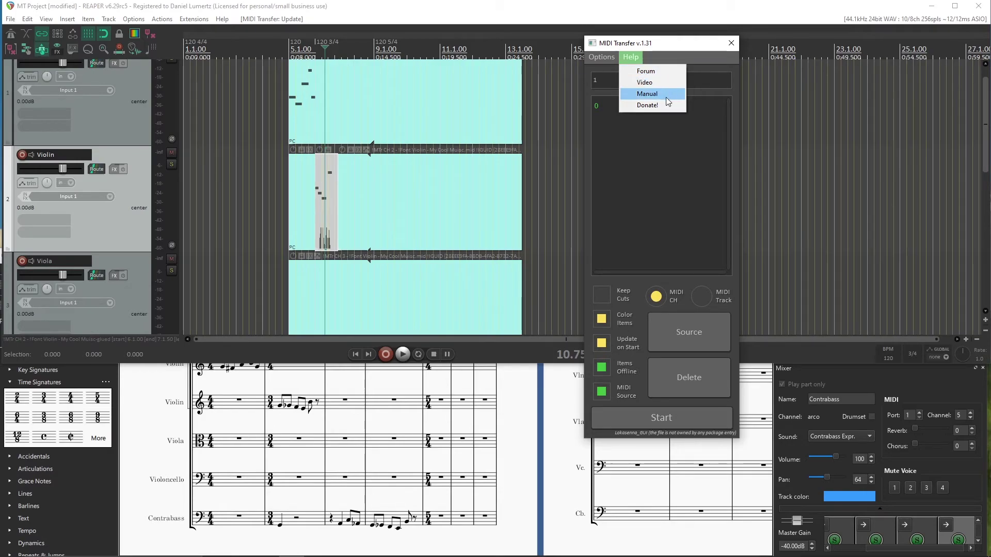
# Step: Add a second source item to MIDI Transfer
pyautogui.click(696, 57)
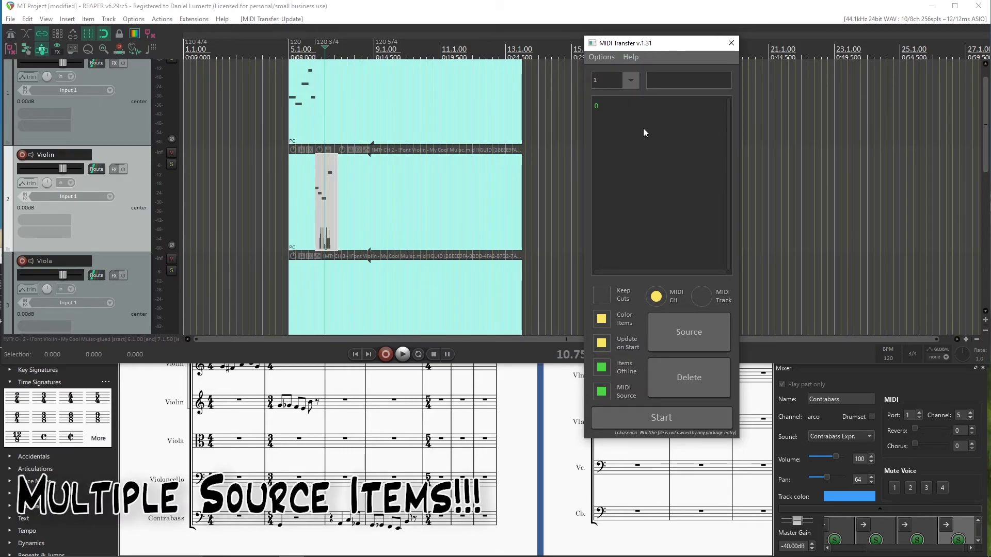
pyautogui.click(633, 81)
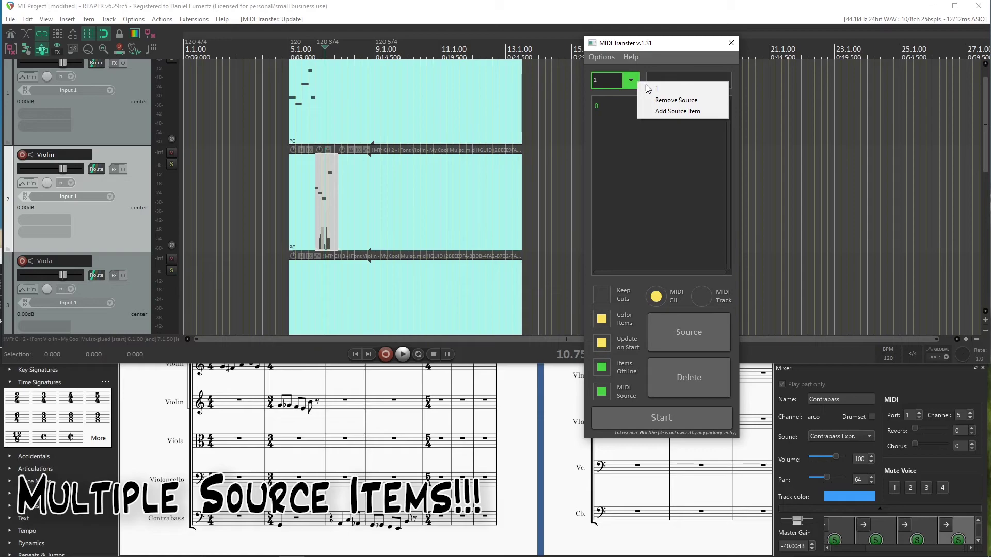
pyautogui.click(655, 112)
# Step: Copy the track 6 violin item further along to bar 19 (19.1.00)
pyautogui.scroll(-5, 419, 220)
pyautogui.scroll(-3, 237, 302)
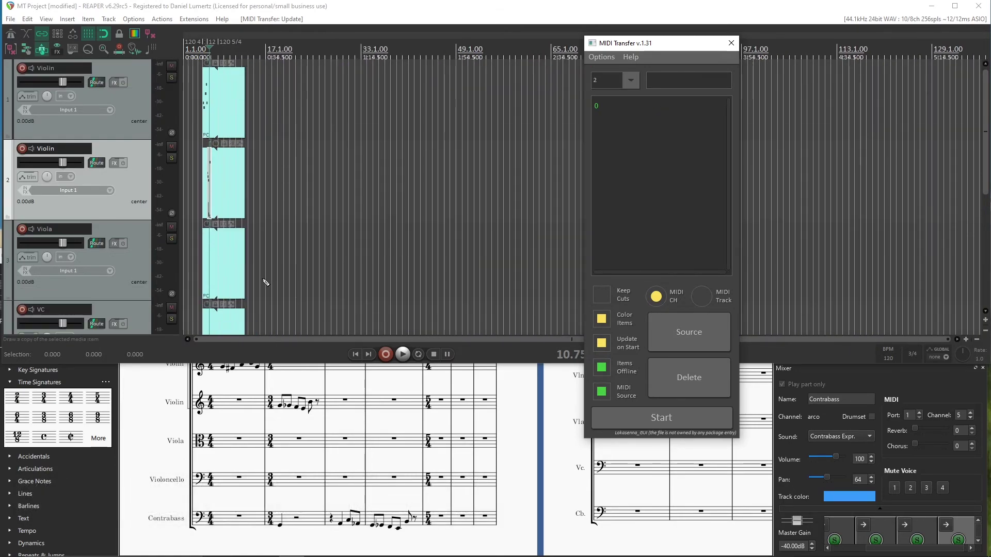
pyautogui.scroll(-2, 237, 301)
pyautogui.scroll(4, 227, 274)
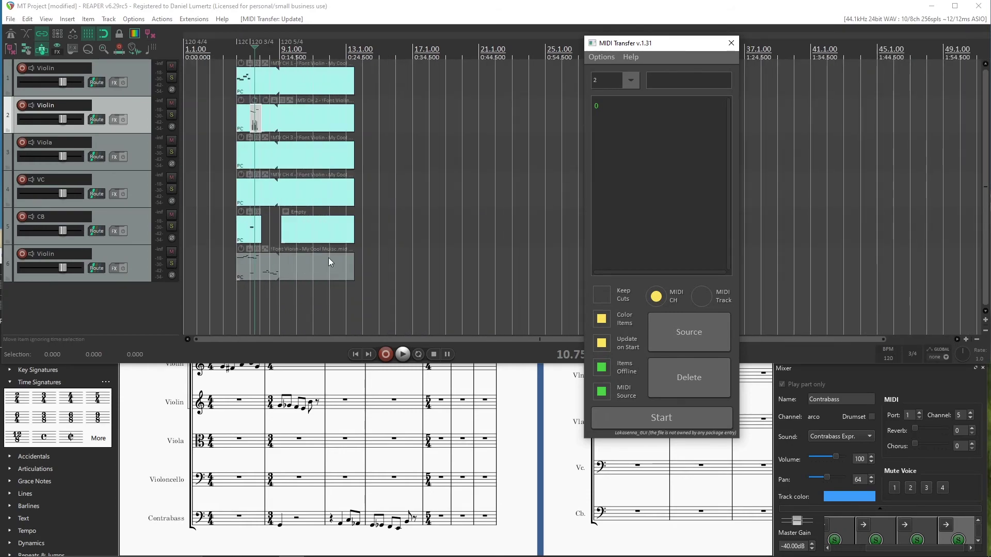
pyautogui.moveTo(227, 274); pyautogui.dragTo(262, 283)
pyautogui.scroll(2, 277, 282)
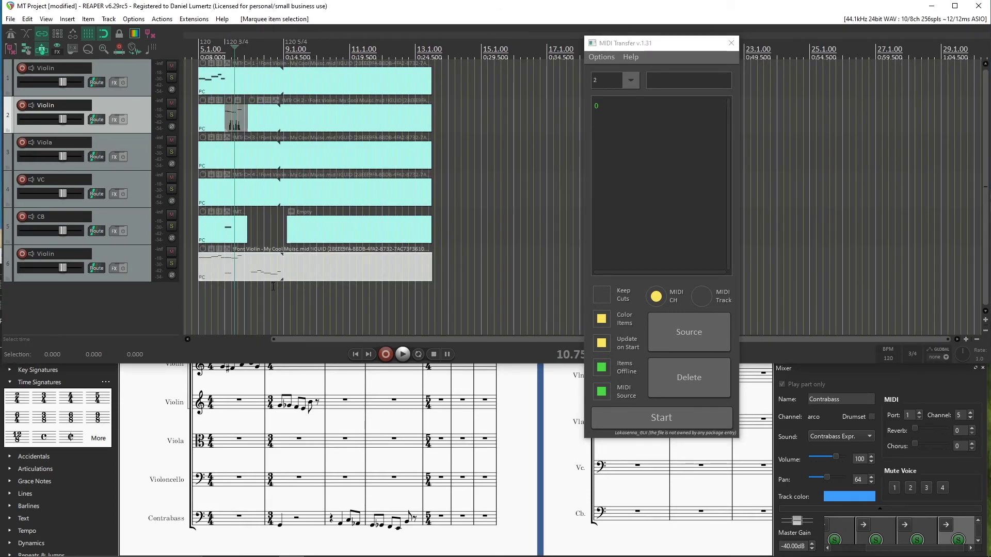
pyautogui.scroll(-2, 267, 291)
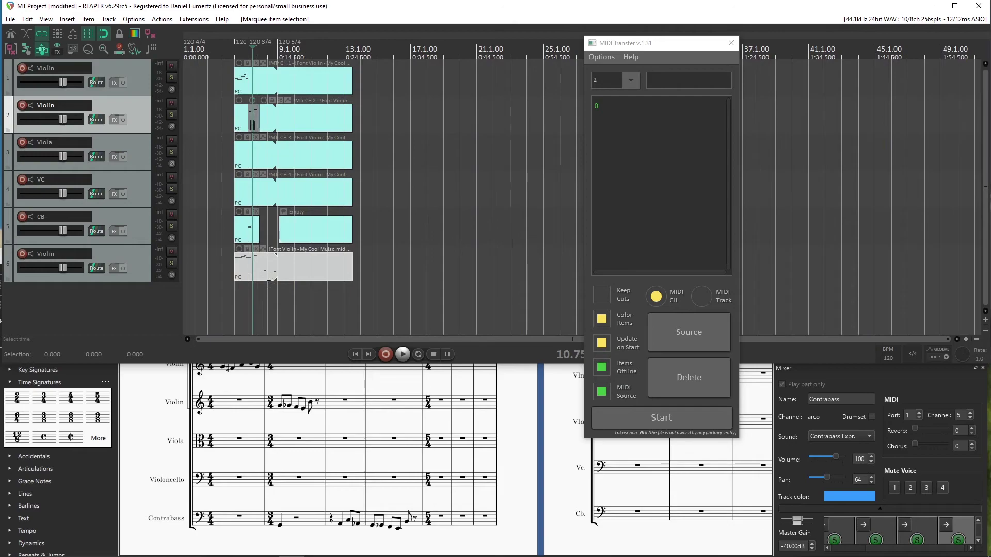
pyautogui.moveTo(300, 273); pyautogui.dragTo(510, 287)
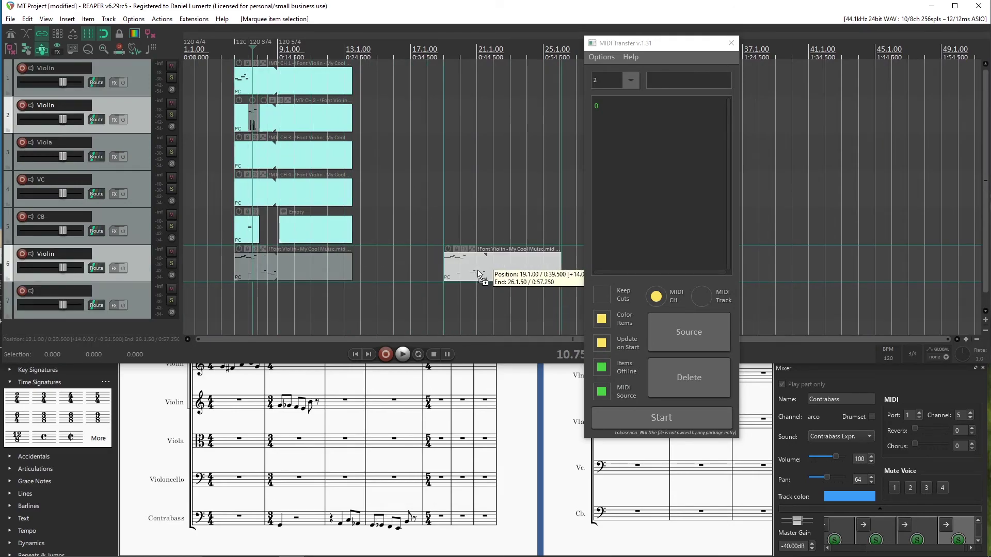
pyautogui.click(512, 432)
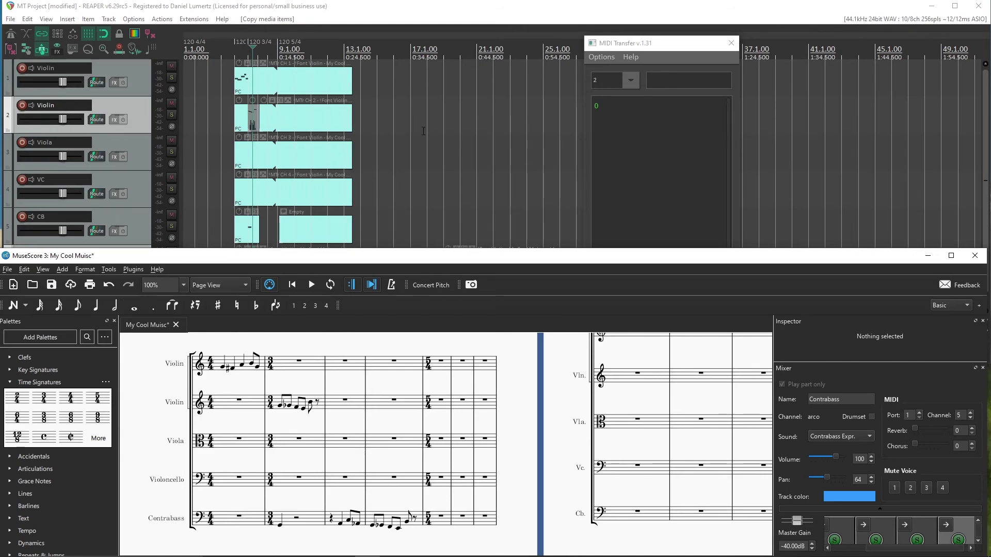
pyautogui.click(331, 195)
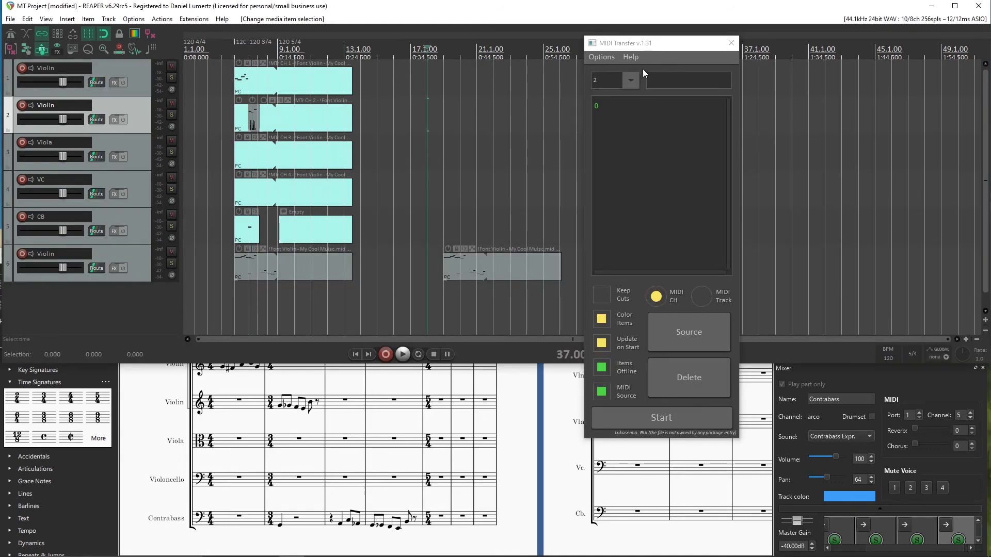
# Step: Add third and fourth source items, then remove sources until only the intended ones remain
pyautogui.click(632, 81)
pyautogui.click(664, 126)
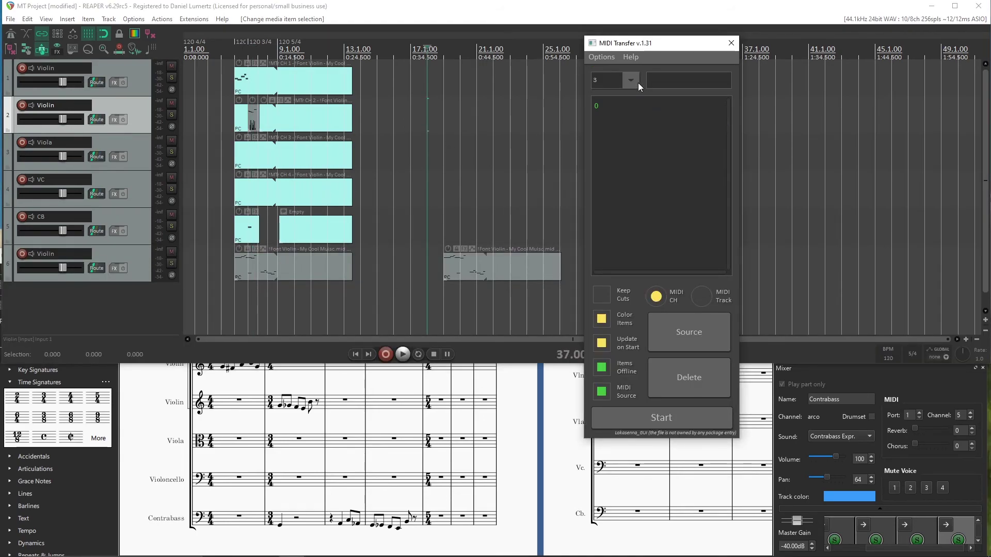
pyautogui.click(636, 82)
pyautogui.click(661, 135)
pyautogui.click(636, 78)
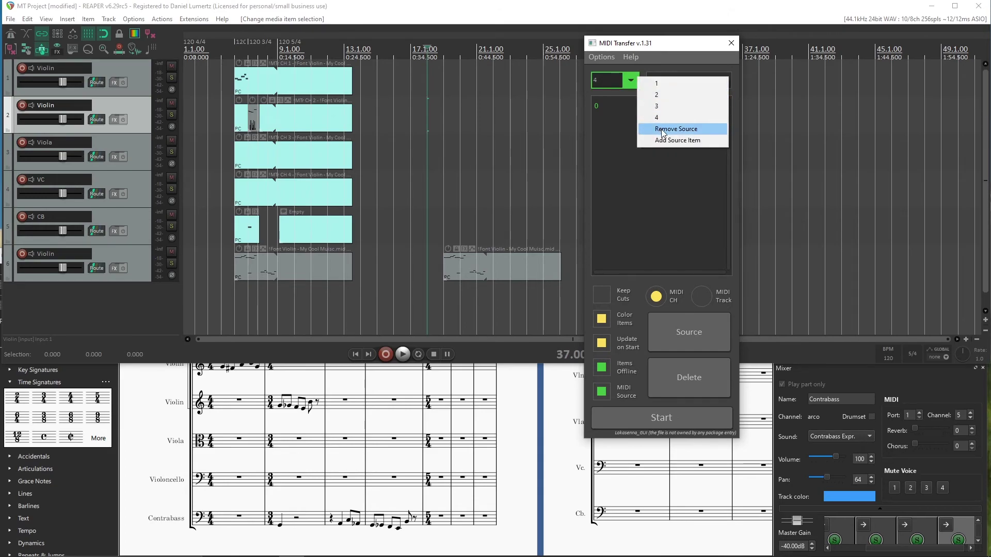
pyautogui.click(663, 130)
pyautogui.click(632, 81)
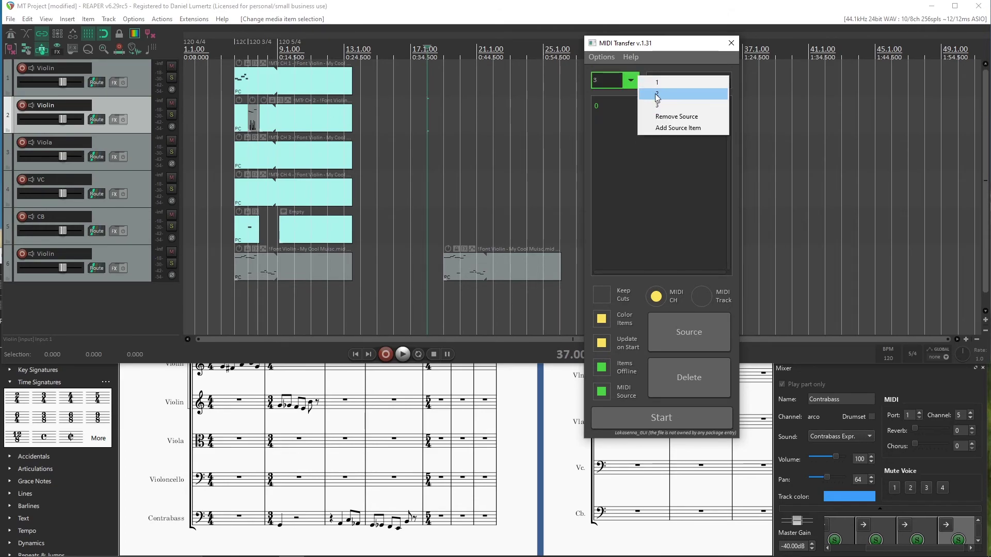
pyautogui.click(653, 95)
pyautogui.click(638, 80)
pyautogui.click(665, 116)
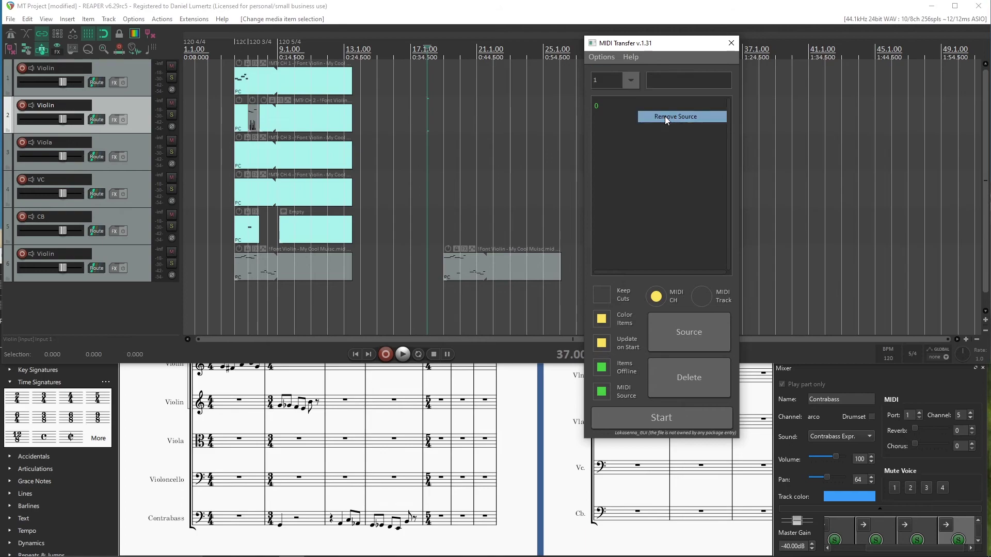
pyautogui.click(638, 86)
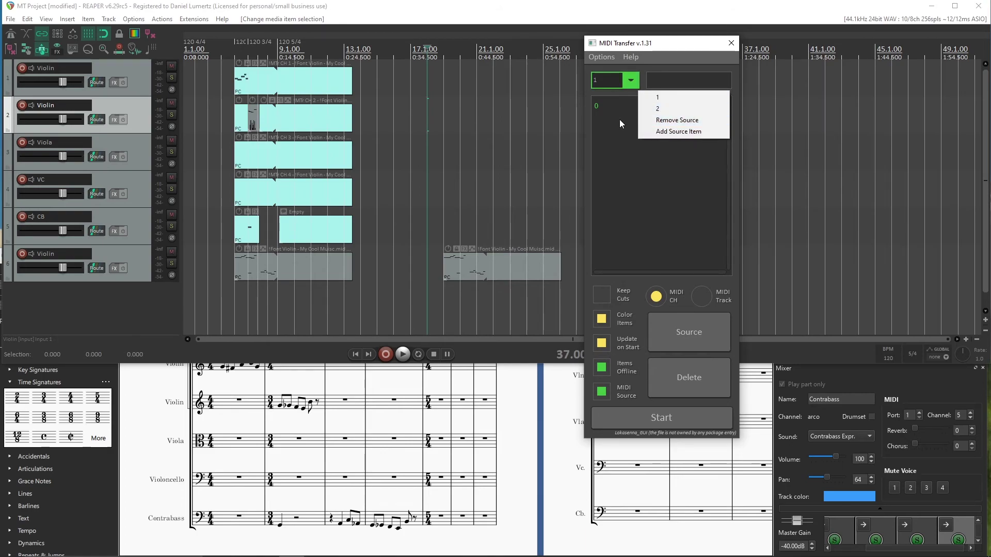
# Step: Add the mapping lines 31 and 42 to source 1's mapping list
pyautogui.click(621, 97)
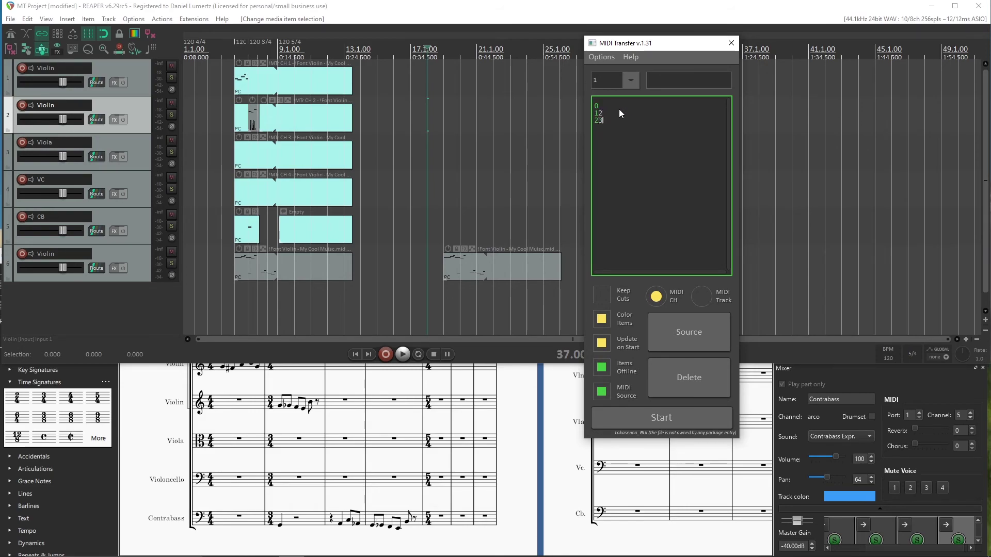
pyautogui.press('Return')
pyautogui.write('31')
pyautogui.press('Return')
pyautogui.write('42')
pyautogui.click(642, 91)
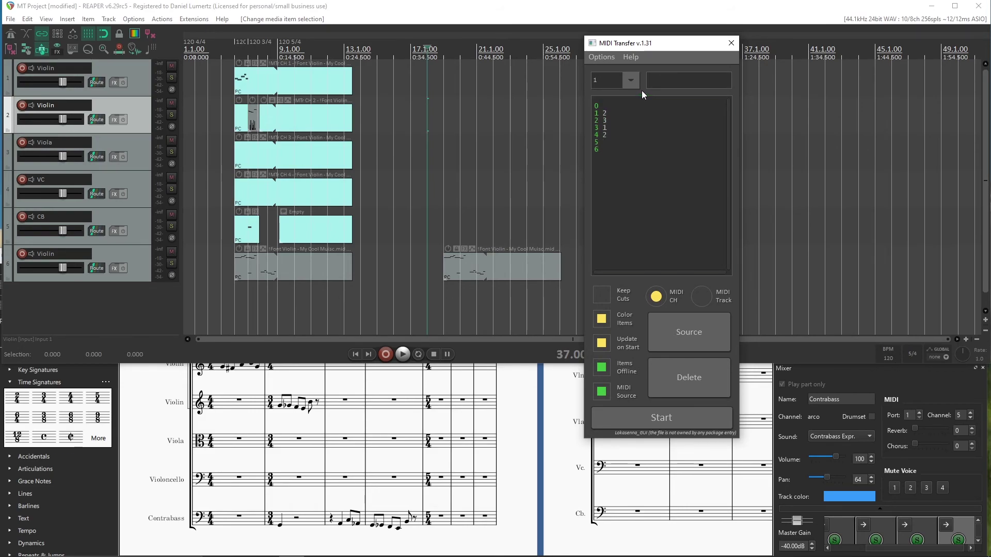
# Step: Give source item 2 the mapping lines 4 and 4, 5, 6
pyautogui.click(634, 78)
pyautogui.click(648, 97)
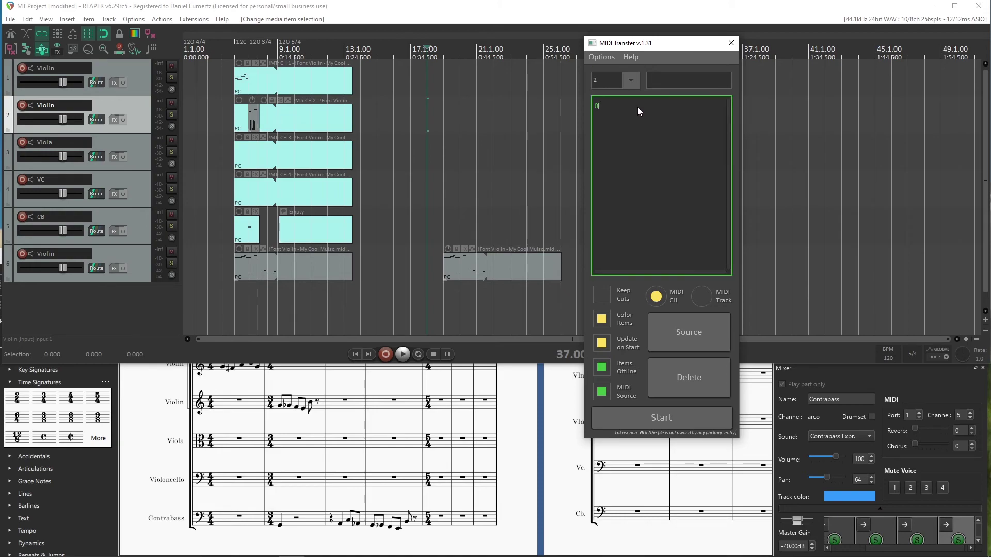
pyautogui.press('Return')
pyautogui.press('Return')
pyautogui.write('4')
pyautogui.press('Return')
pyautogui.write('4 , 5 , 6')
pyautogui.click(642, 91)
# Step: Switch between source items 2 and 1 to compare their mappings, ending on source 1
pyautogui.click(639, 86)
pyautogui.click(640, 85)
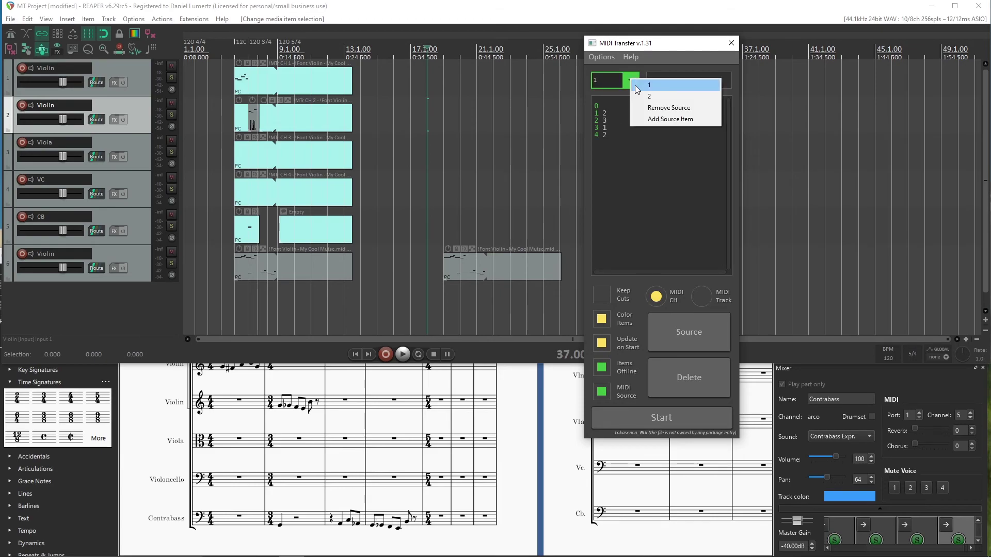
pyautogui.click(642, 97)
pyautogui.click(636, 80)
pyautogui.click(648, 95)
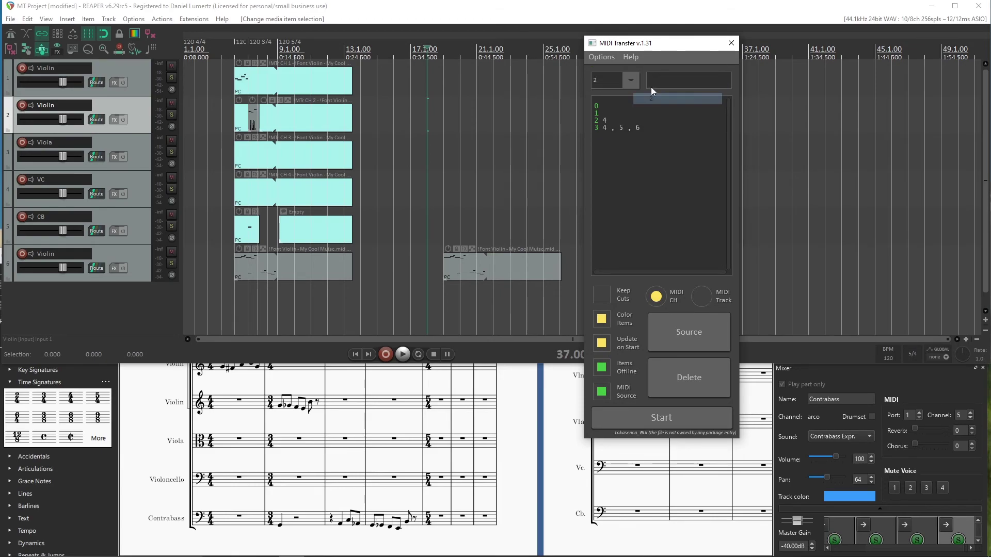
pyautogui.click(639, 79)
pyautogui.click(646, 85)
pyautogui.click(640, 82)
pyautogui.click(626, 73)
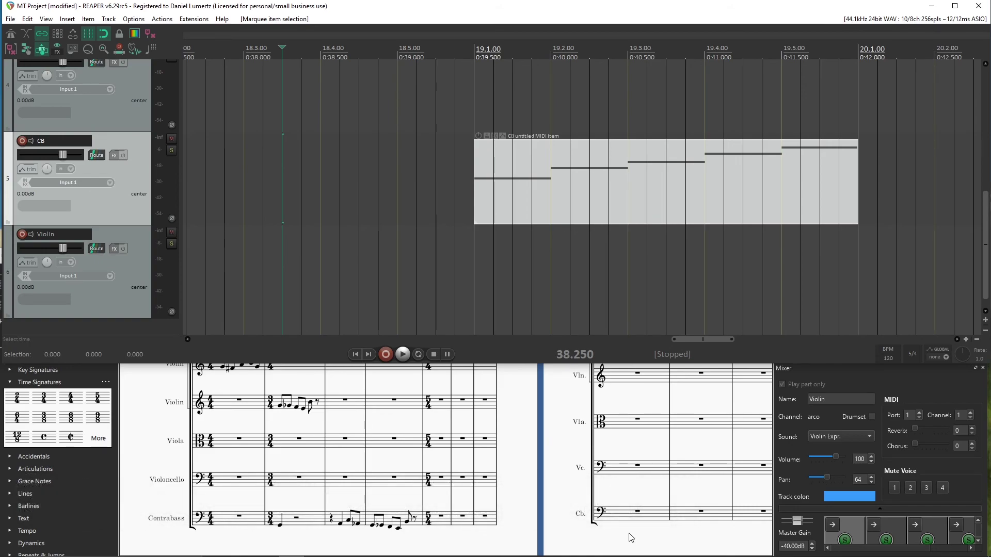
# Step: Drag the CB track's untitled MIDI item from REAPER onto MuseScore to open it as a score
pyautogui.click(553, 451)
pyautogui.click(614, 192)
pyautogui.moveTo(575, 169); pyautogui.dragTo(538, 436)
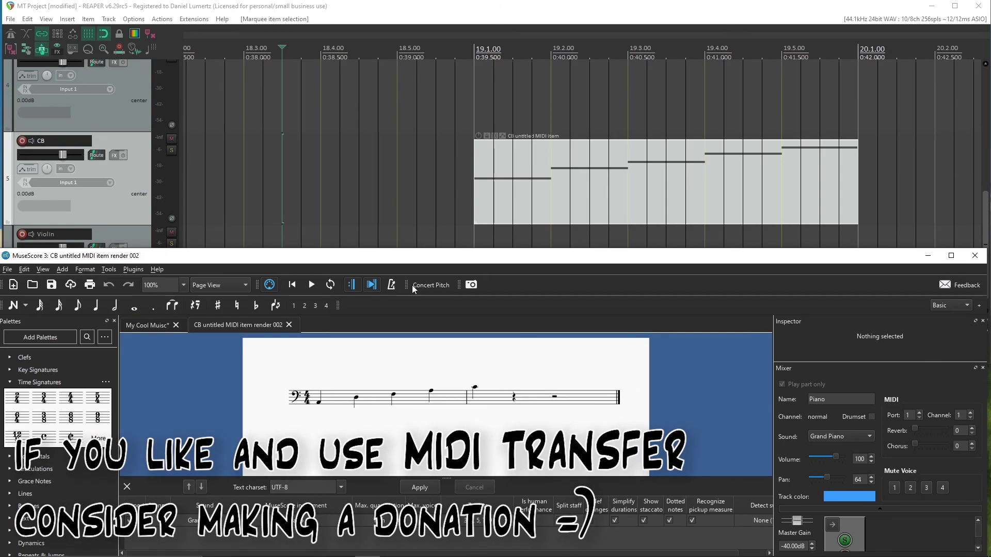
# Step: Bring REAPER forward from MuseScore and reopen the MIDI Transfer script window
pyautogui.click(300, 117)
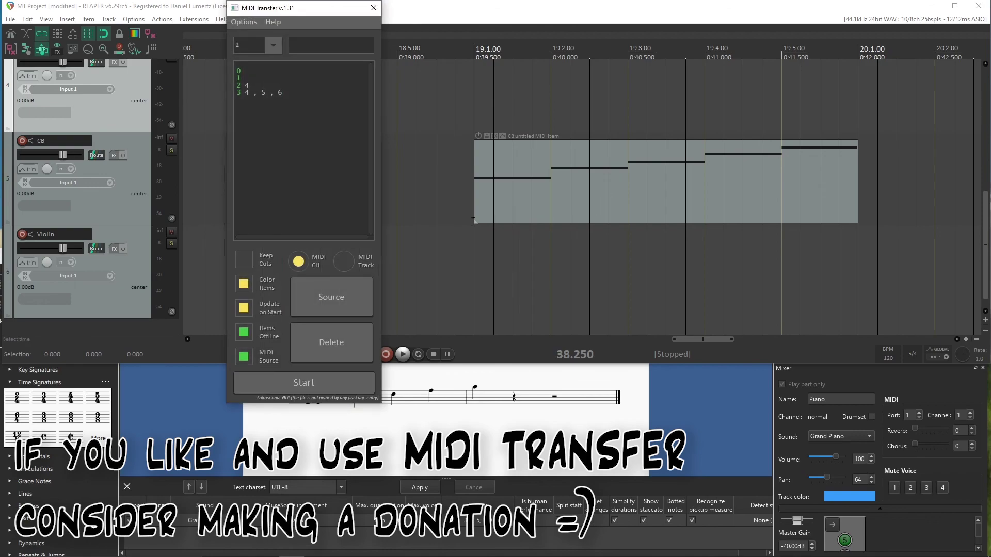
pyautogui.click(243, 85)
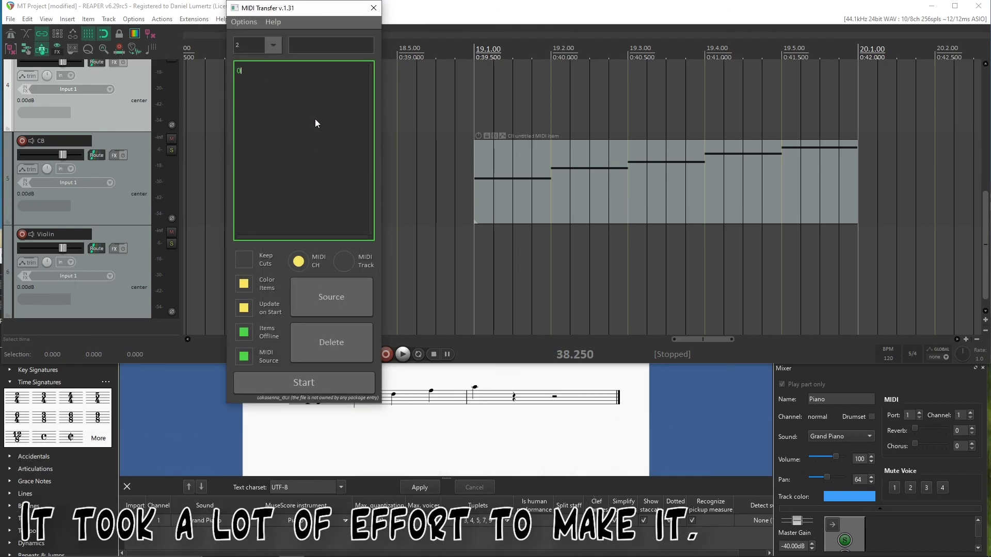